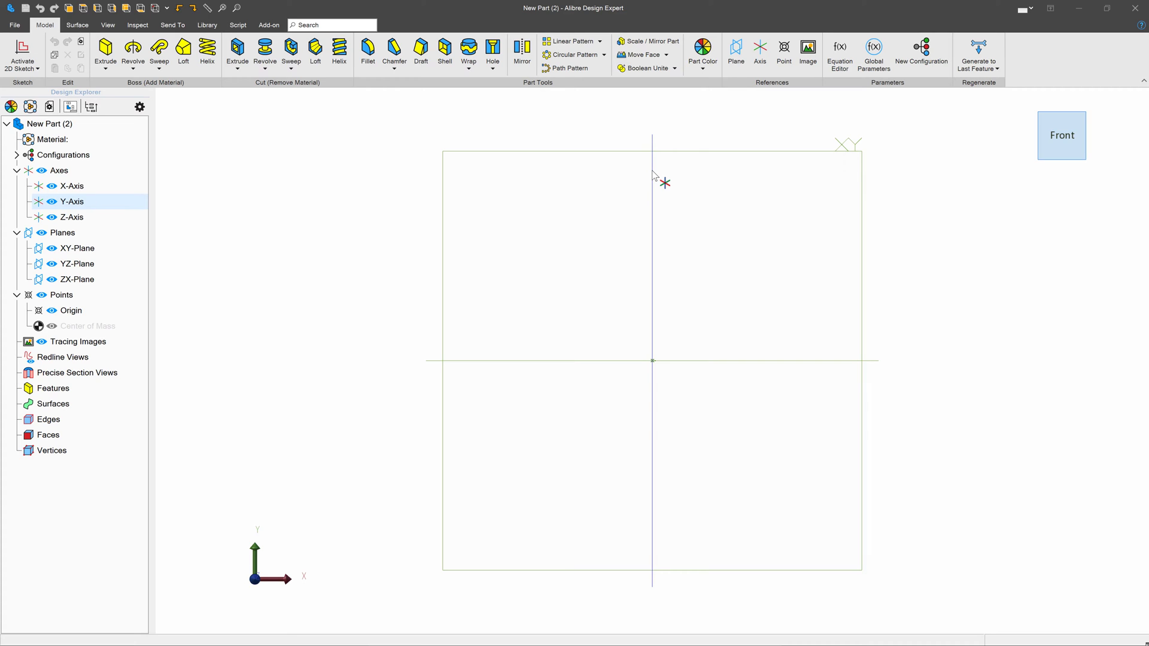
# Start a 2D sketch on the XY-Plane and open the Obround Shape tool.
pyautogui.click(628, 152)
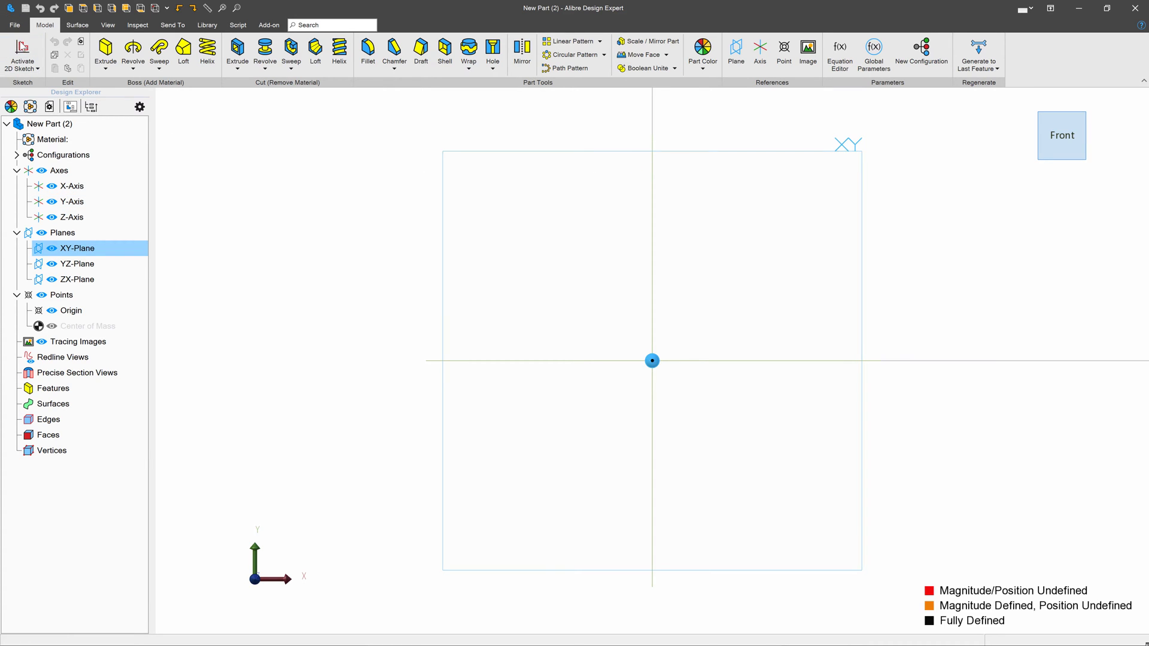
pyautogui.click(21, 47)
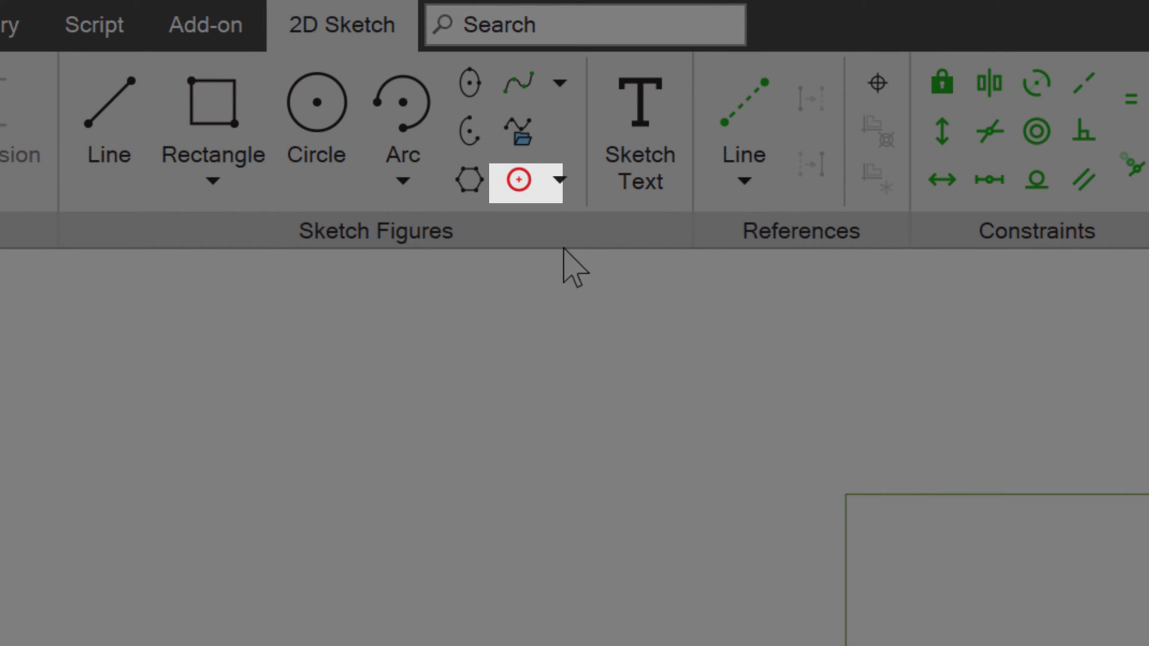
pyautogui.click(556, 180)
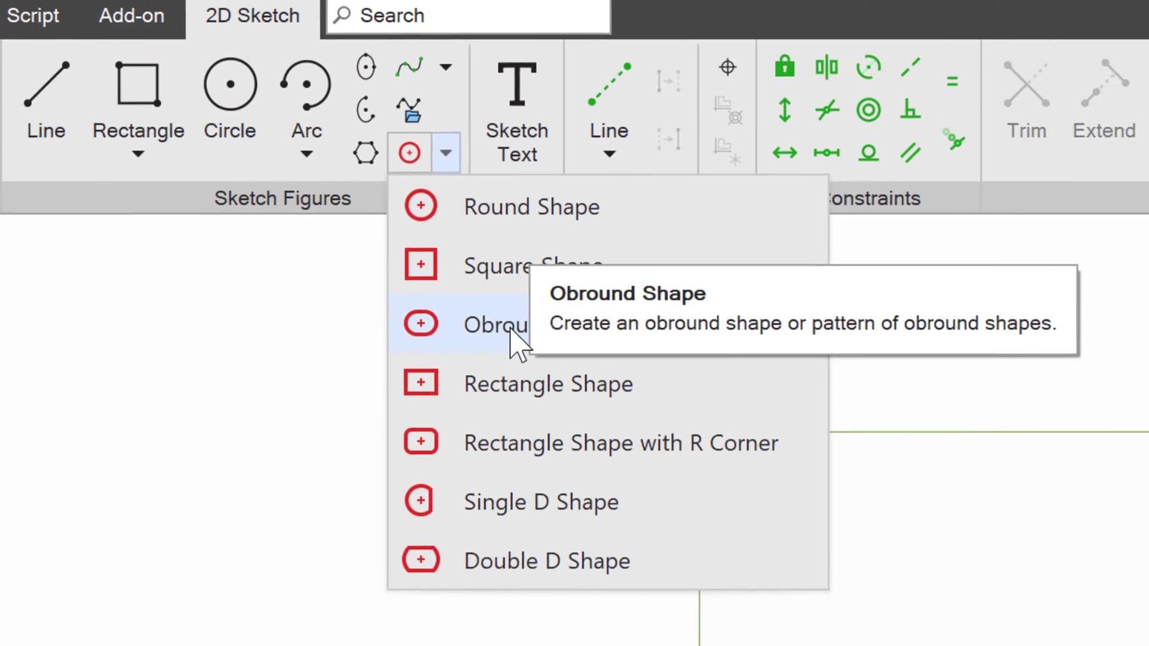
pyautogui.click(511, 331)
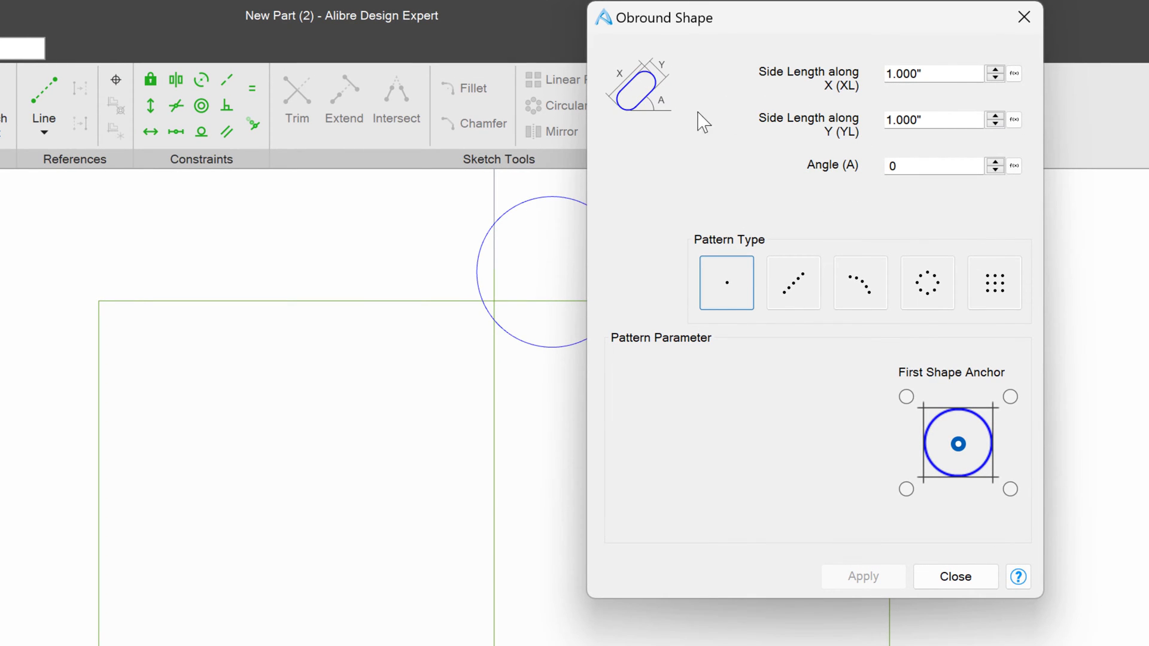
# Set the obround to 2.2" along X and 0.2" along Y, and place it above and to the left of the origin.
pyautogui.moveTo(927, 73); pyautogui.dragTo(886, 57)
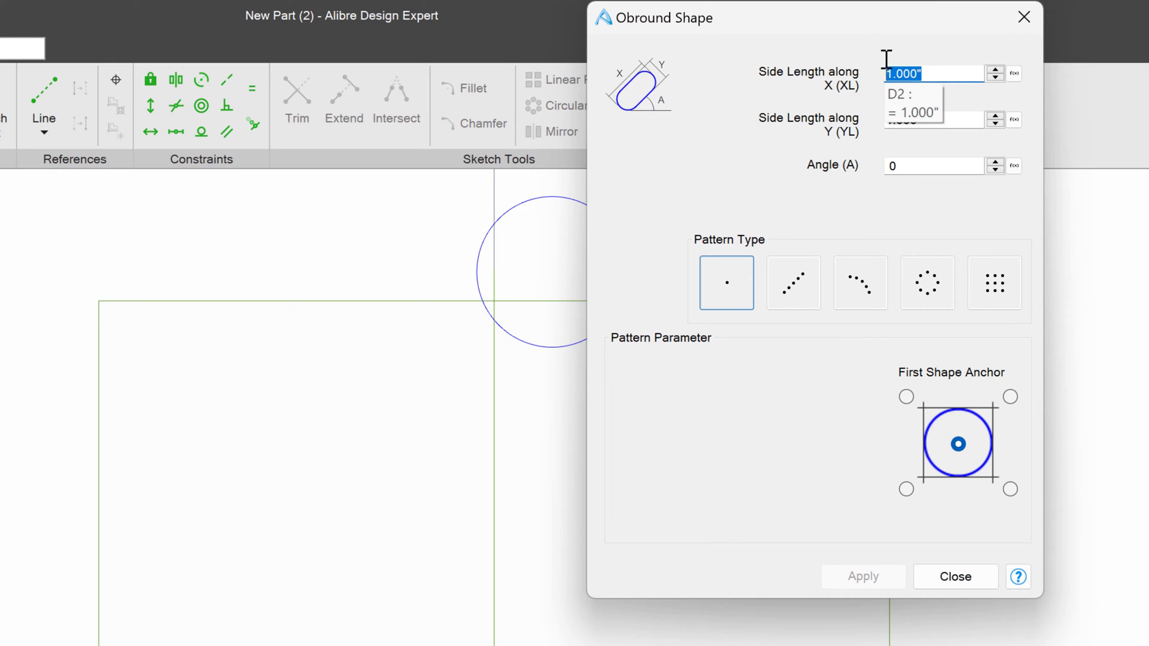
pyautogui.write('2.2')
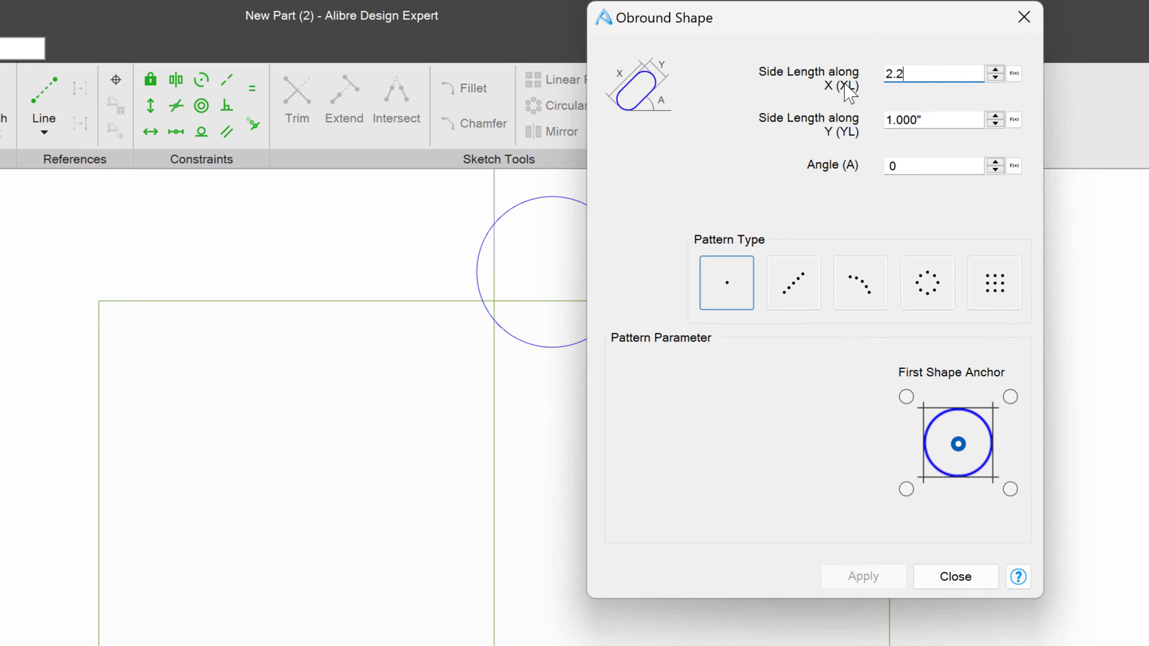
pyautogui.press('Tab')
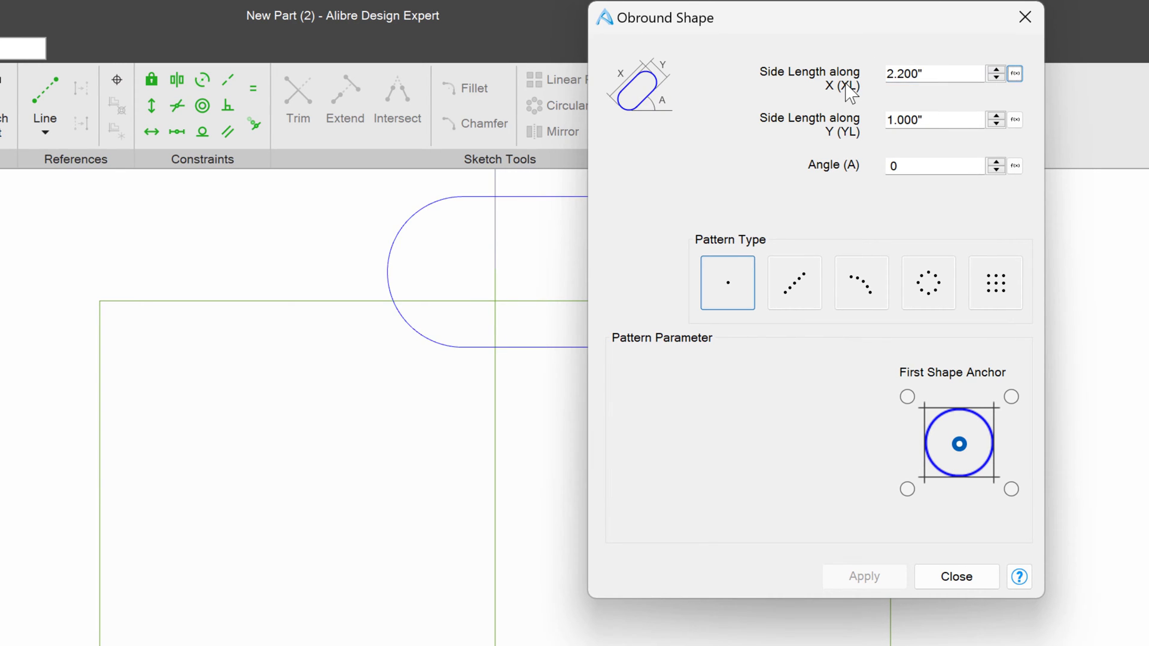
pyautogui.press('Tab')
pyautogui.write('.')
pyautogui.press('Tab')
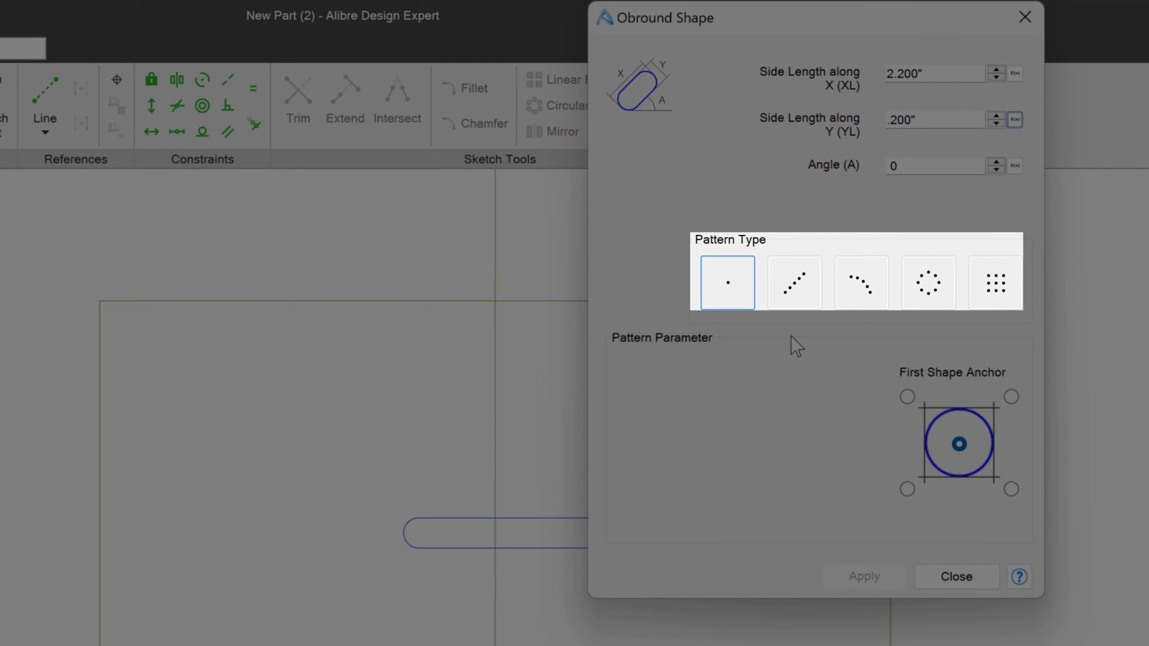
pyautogui.click(192, 550)
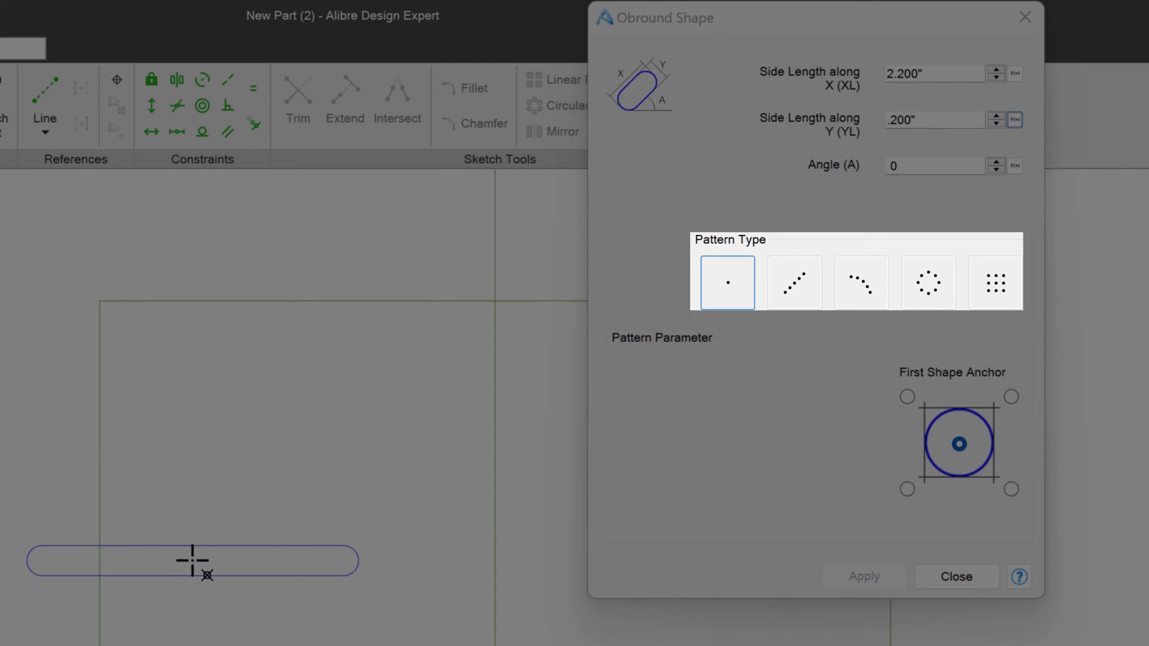
# Try a rectangular grid pattern of the obround with a pitch along Y of 0.9".
pyautogui.click(981, 290)
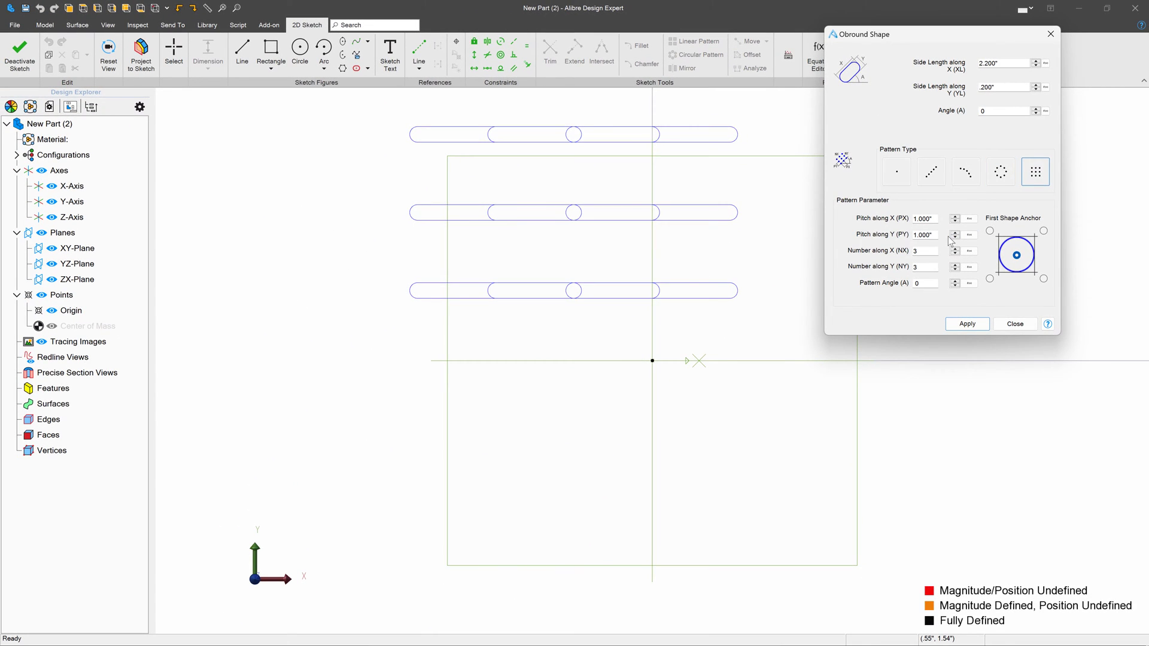
pyautogui.click(954, 232)
pyautogui.click(954, 232)
pyautogui.click(955, 232)
pyautogui.click(955, 232)
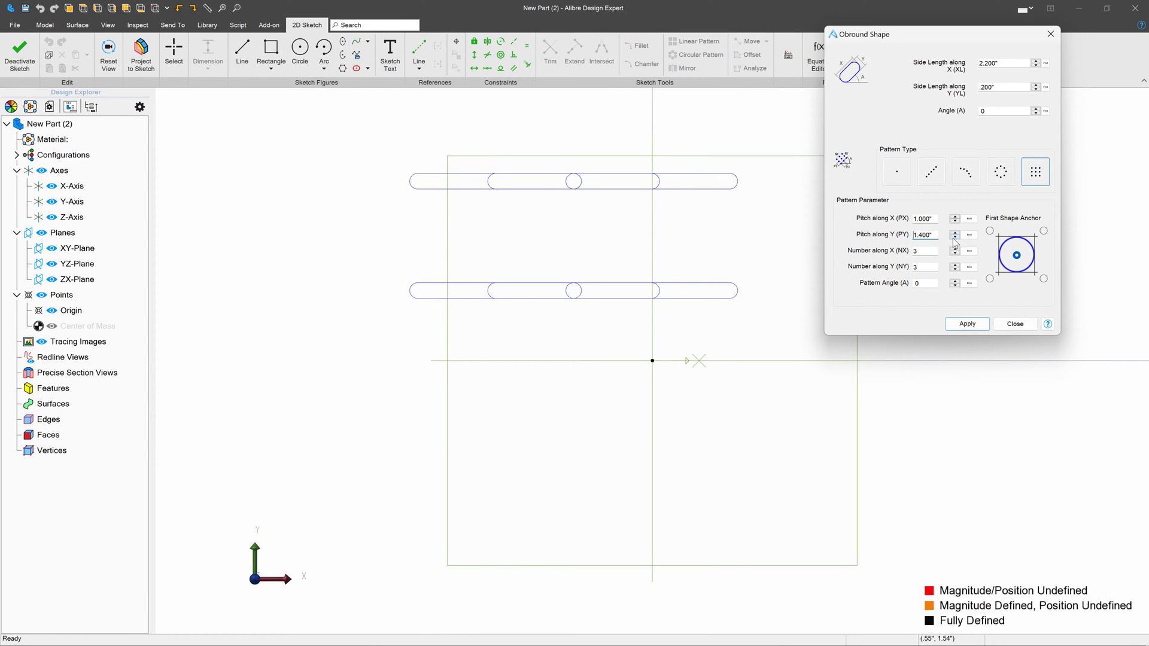
pyautogui.click(954, 237)
pyautogui.click(955, 237)
pyautogui.click(954, 237)
pyautogui.click(954, 237)
pyautogui.click(955, 237)
# Set the obround pattern's pitch along X to 2.6".
pyautogui.click(954, 216)
pyautogui.click(955, 216)
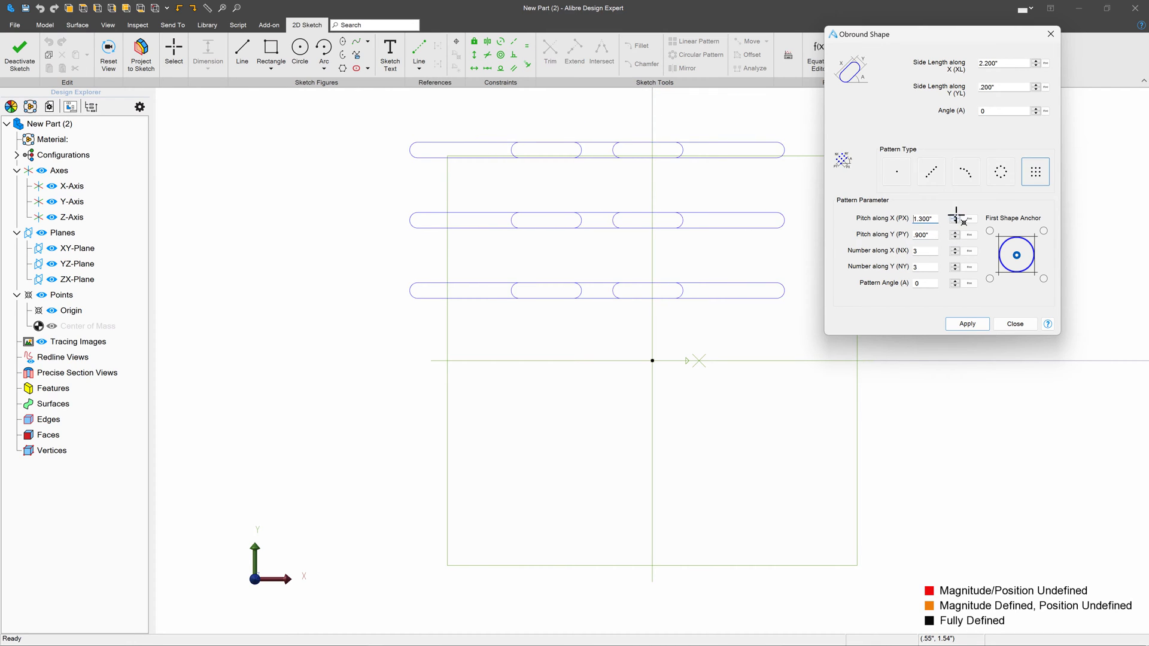
pyautogui.click(954, 216)
pyautogui.click(955, 216)
pyautogui.click(954, 216)
pyautogui.click(954, 216)
pyautogui.click(955, 216)
pyautogui.click(954, 216)
pyautogui.click(954, 215)
pyautogui.click(954, 216)
pyautogui.click(955, 216)
pyautogui.click(954, 216)
pyautogui.click(954, 216)
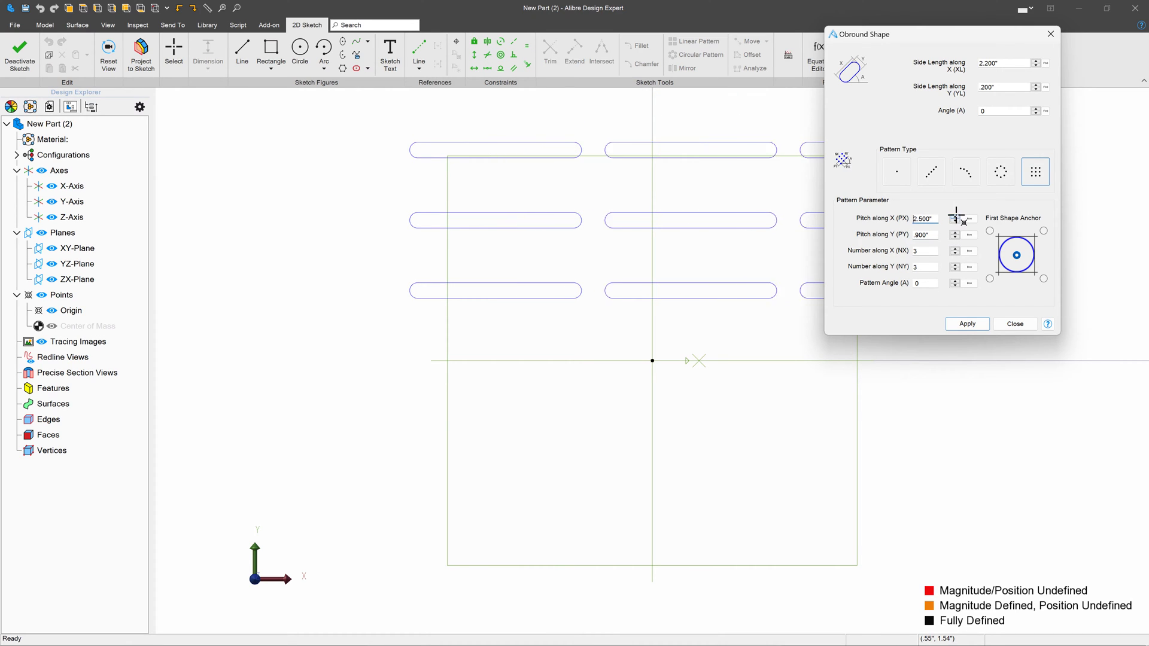
pyautogui.click(954, 216)
pyautogui.click(955, 216)
# Set the number of obrounds along X to 7.
pyautogui.moveTo(910, 31)
pyautogui.mouseDown()
pyautogui.moveTo(250, 183)
pyautogui.moveTo(239, 114)
pyautogui.mouseUp()
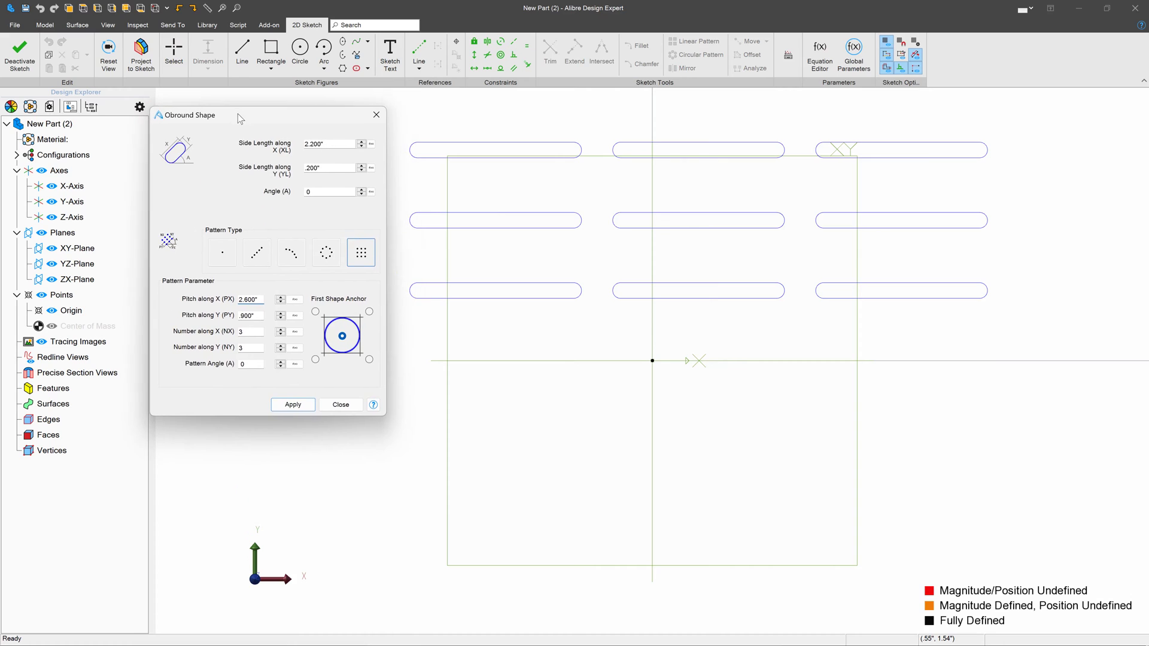
pyautogui.scroll(-5, 608, 521)
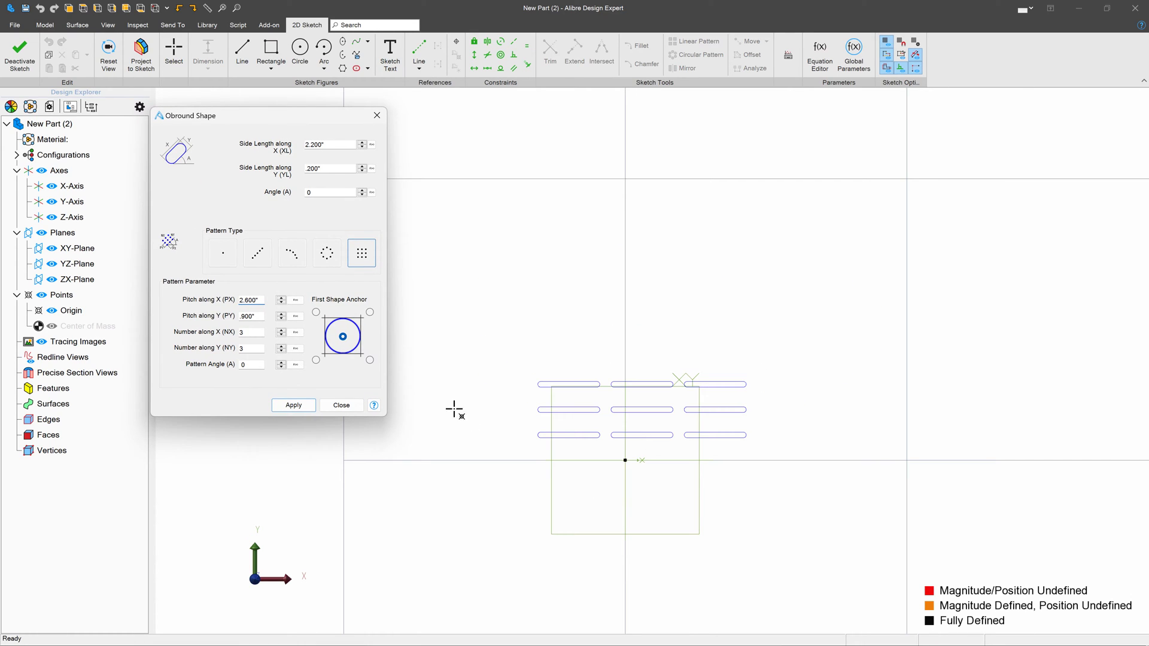
pyautogui.click(281, 331)
pyautogui.click(281, 330)
pyautogui.click(281, 331)
pyautogui.click(281, 331)
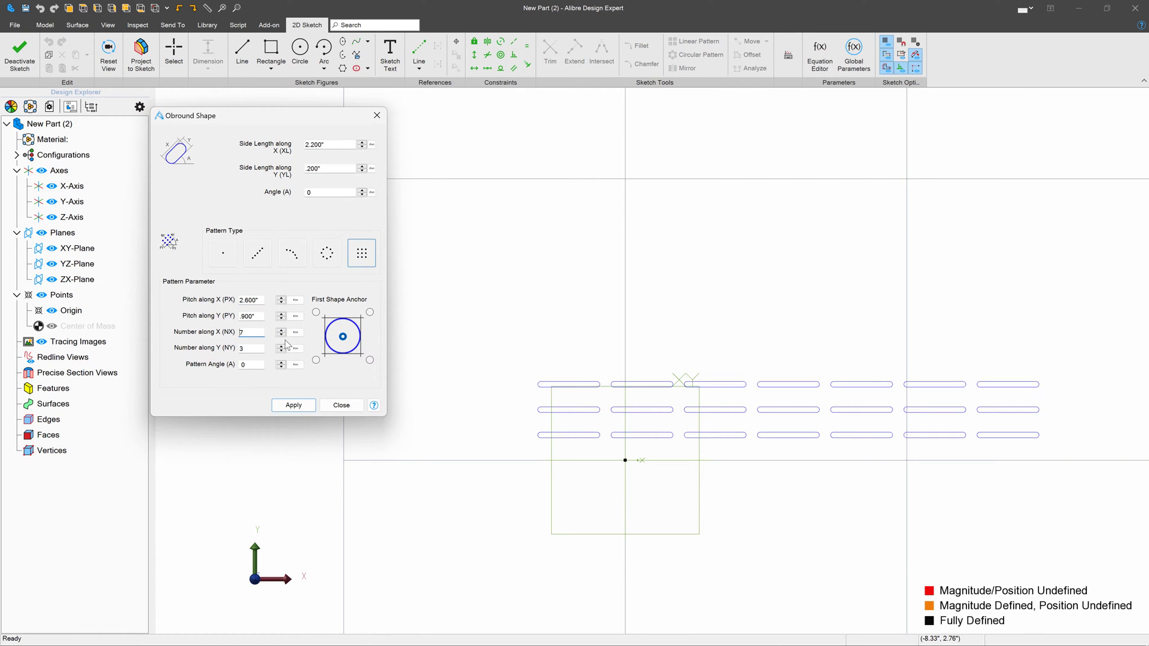
# Set the number of obrounds along Y to 13.
pyautogui.click(281, 346)
pyautogui.click(281, 346)
pyautogui.click(281, 345)
pyautogui.click(282, 345)
pyautogui.click(281, 346)
pyautogui.click(281, 346)
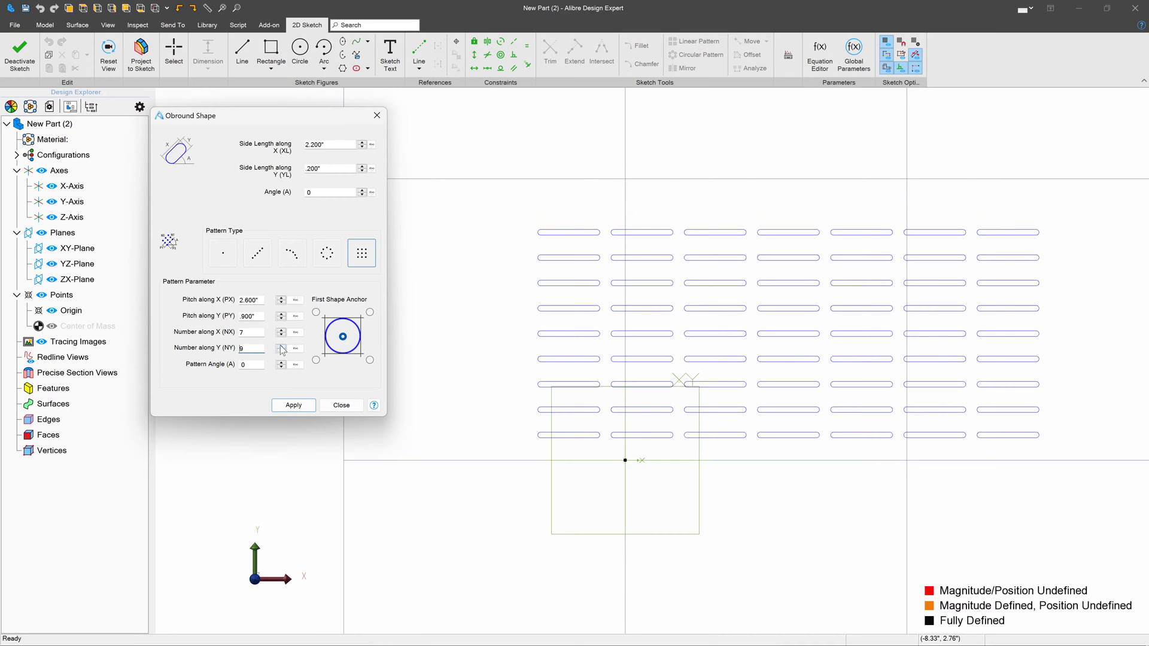
pyautogui.click(282, 346)
pyautogui.click(281, 346)
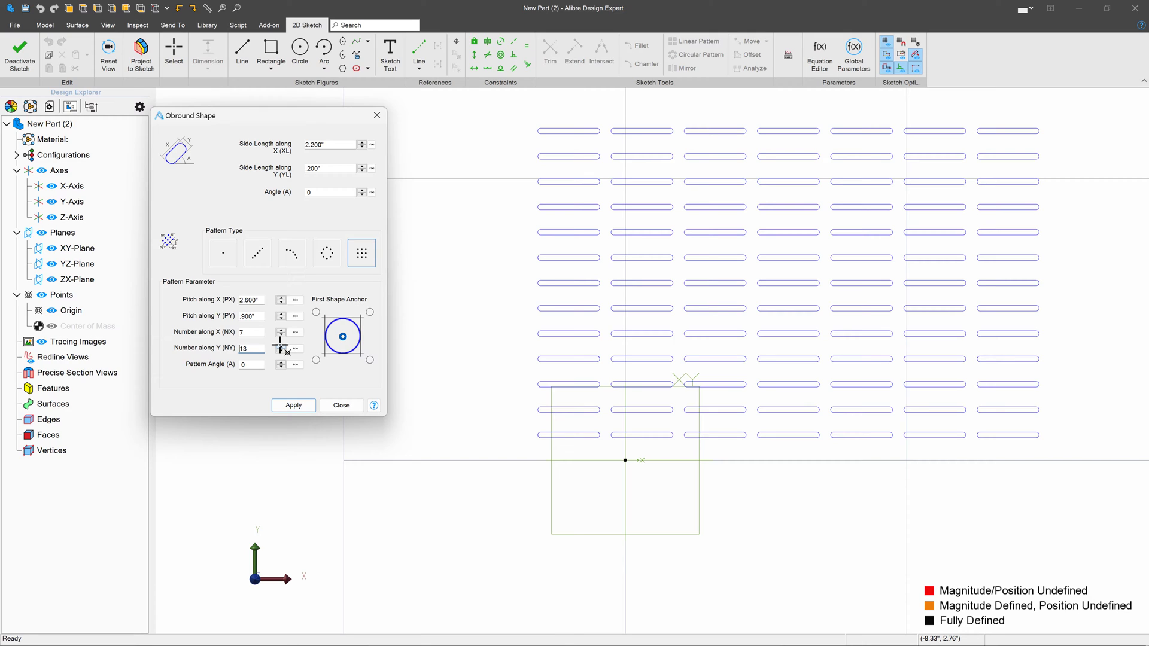
# Return the pattern type to a single shape and apply the obround to the sketch, closing the shape settings.
pyautogui.click(222, 255)
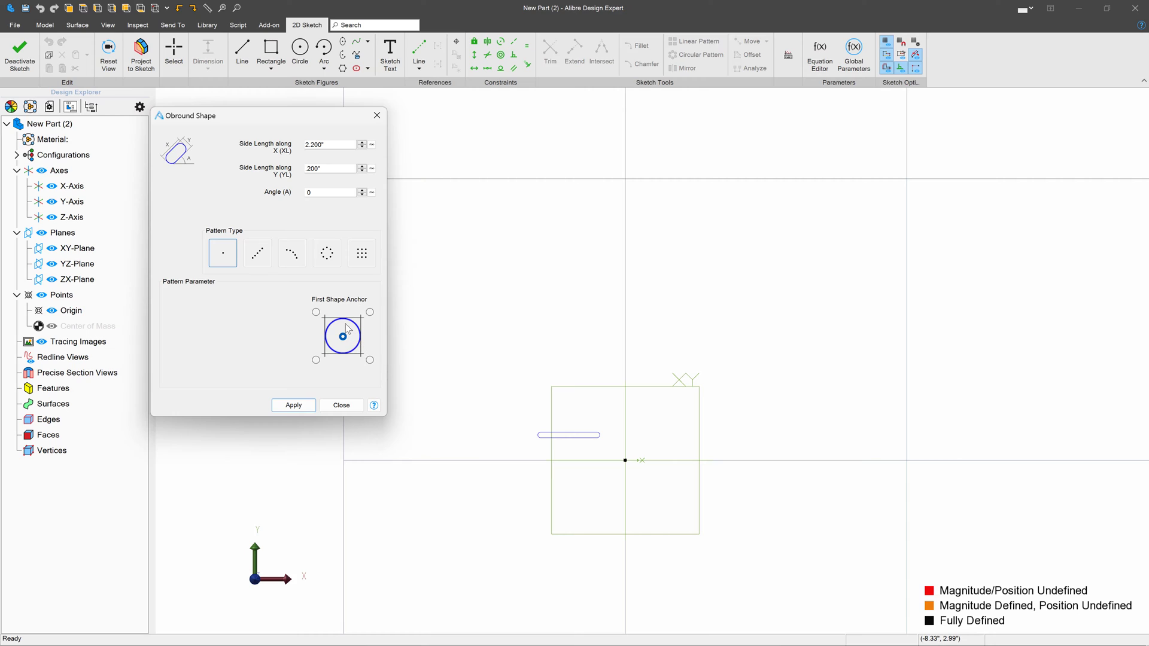
pyautogui.scroll(2, 677, 481)
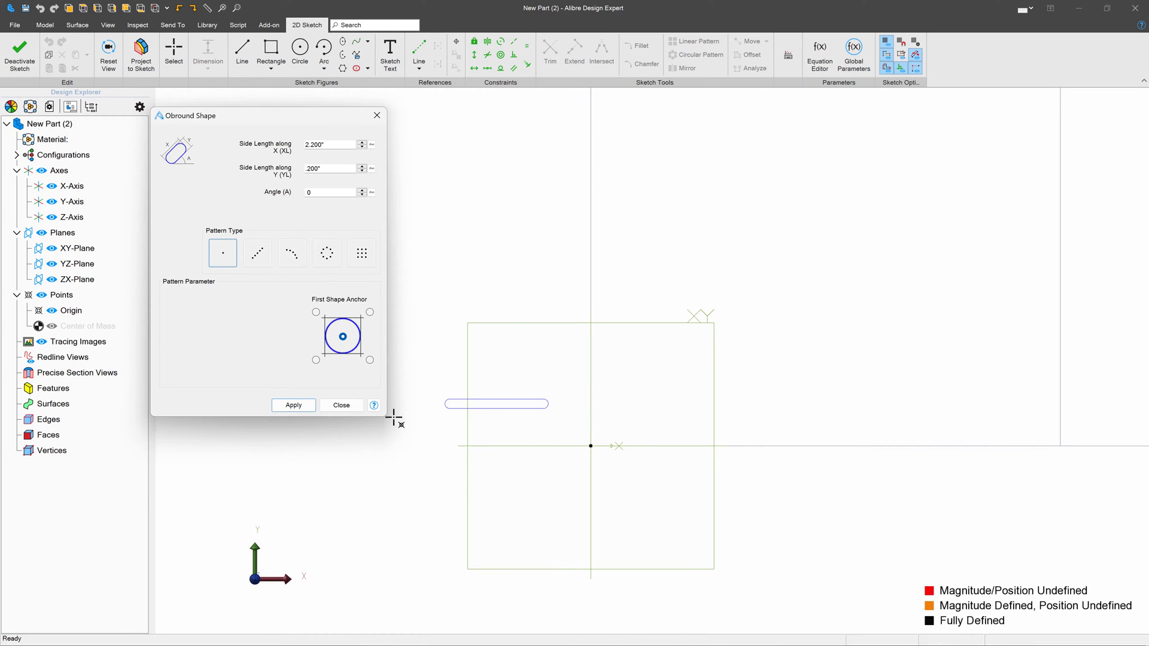
pyautogui.click(294, 405)
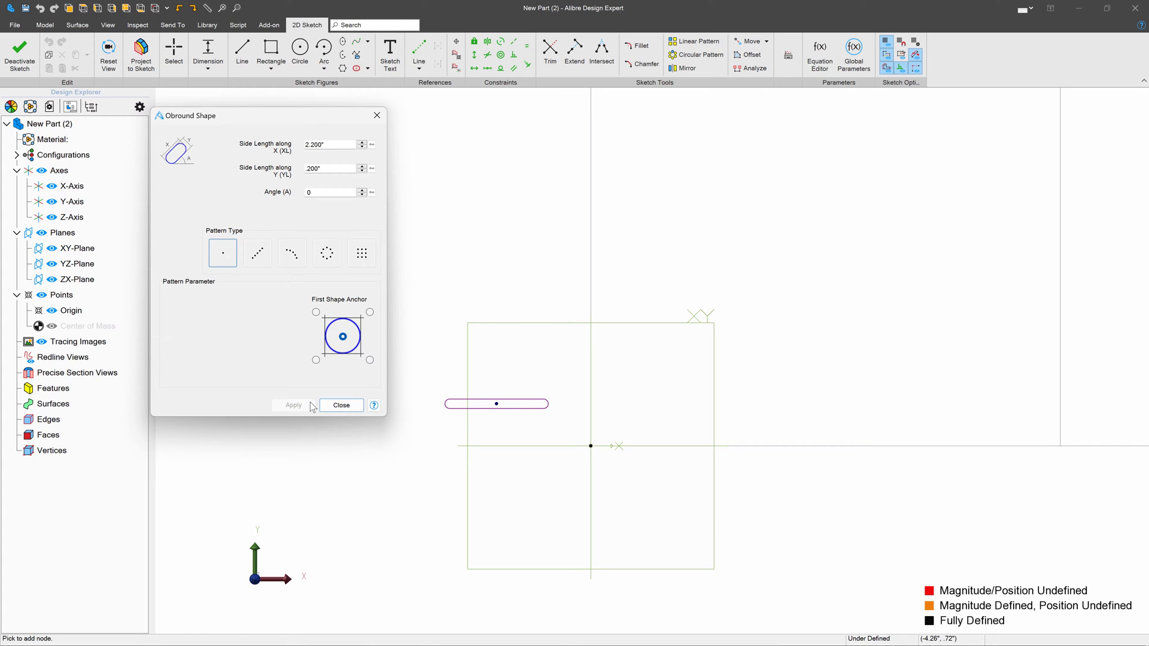
pyautogui.click(369, 313)
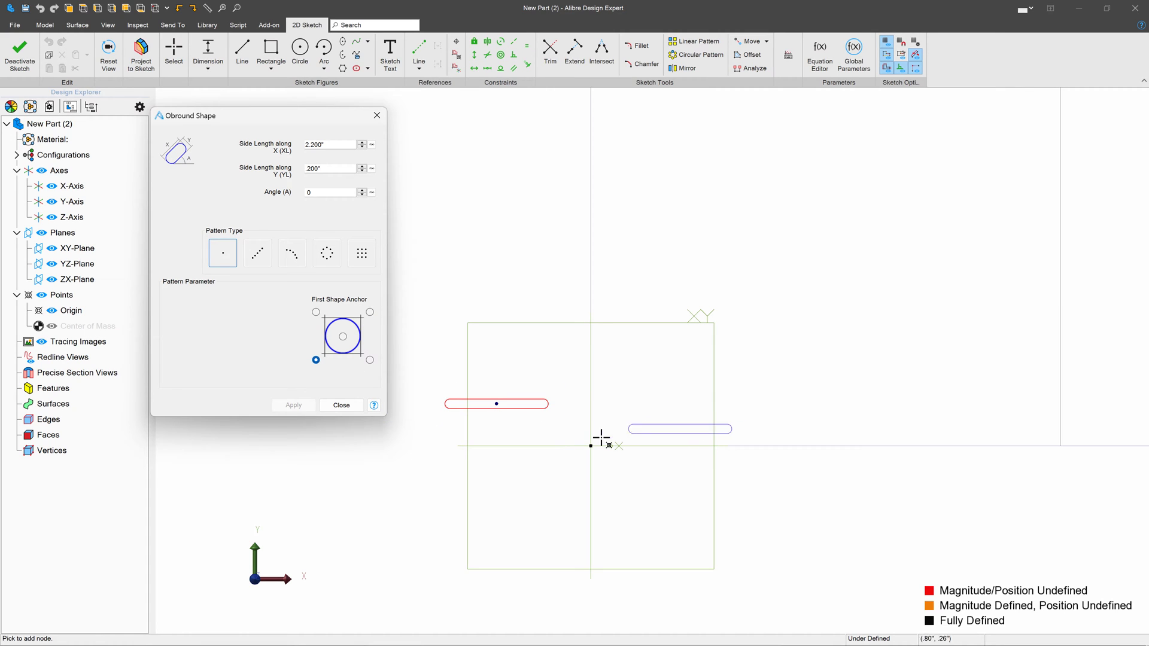
pyautogui.click(335, 406)
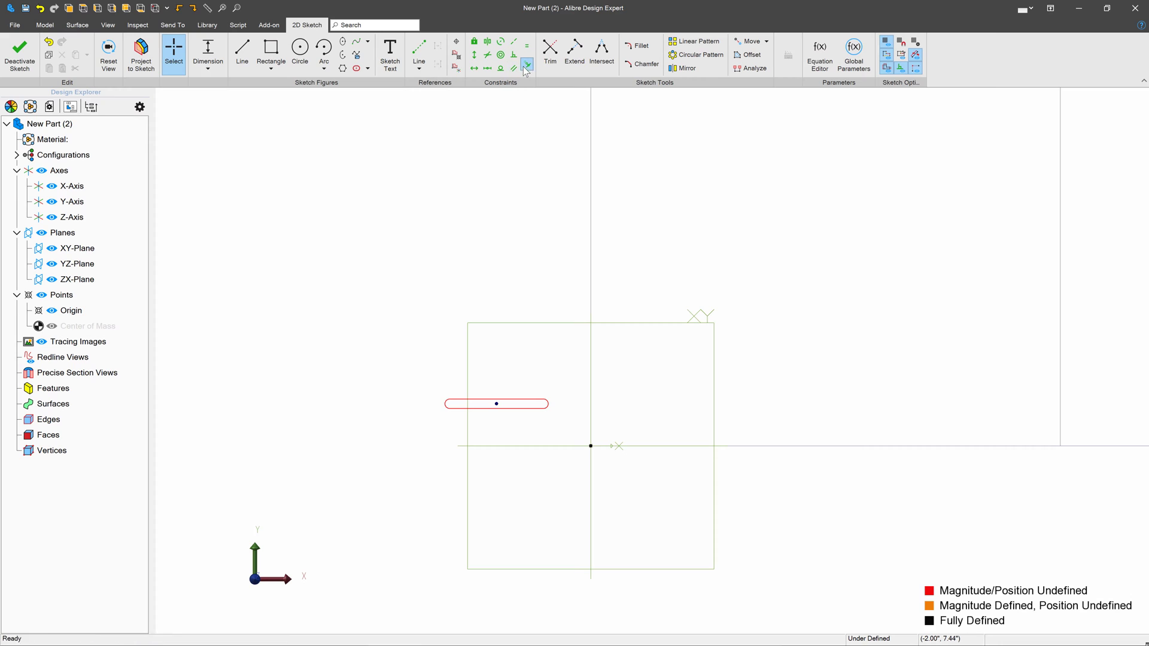
# Make the obround's center point coincident with the origin and finish the sketch.
pyautogui.click(526, 64)
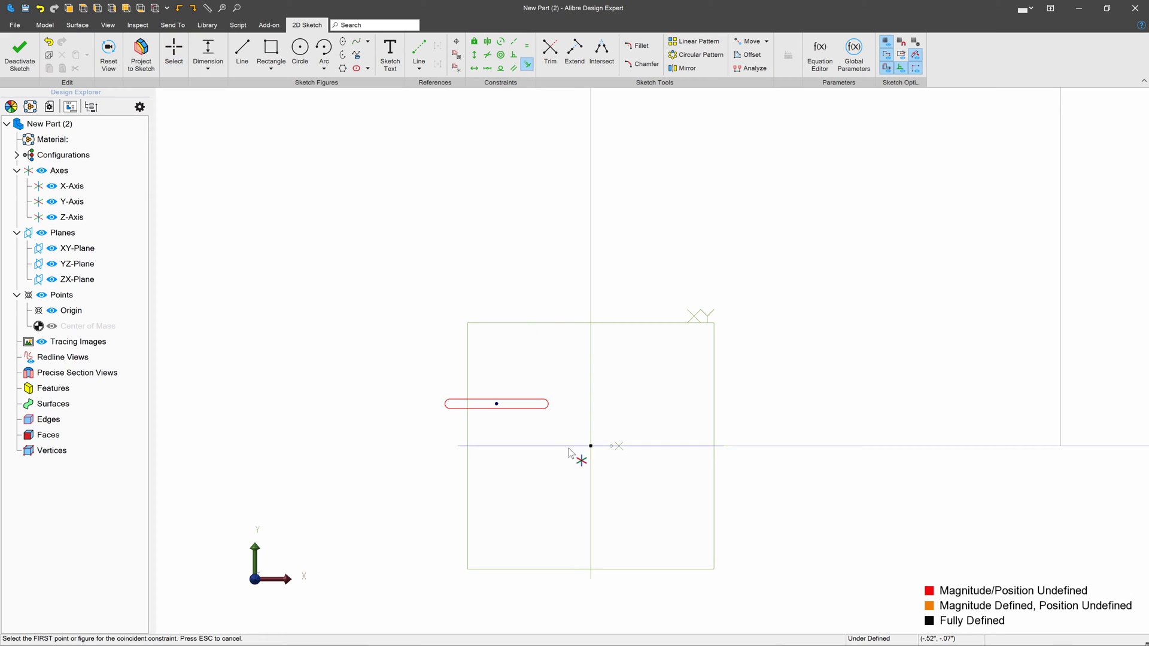
pyautogui.click(494, 404)
pyautogui.scroll(3, 595, 464)
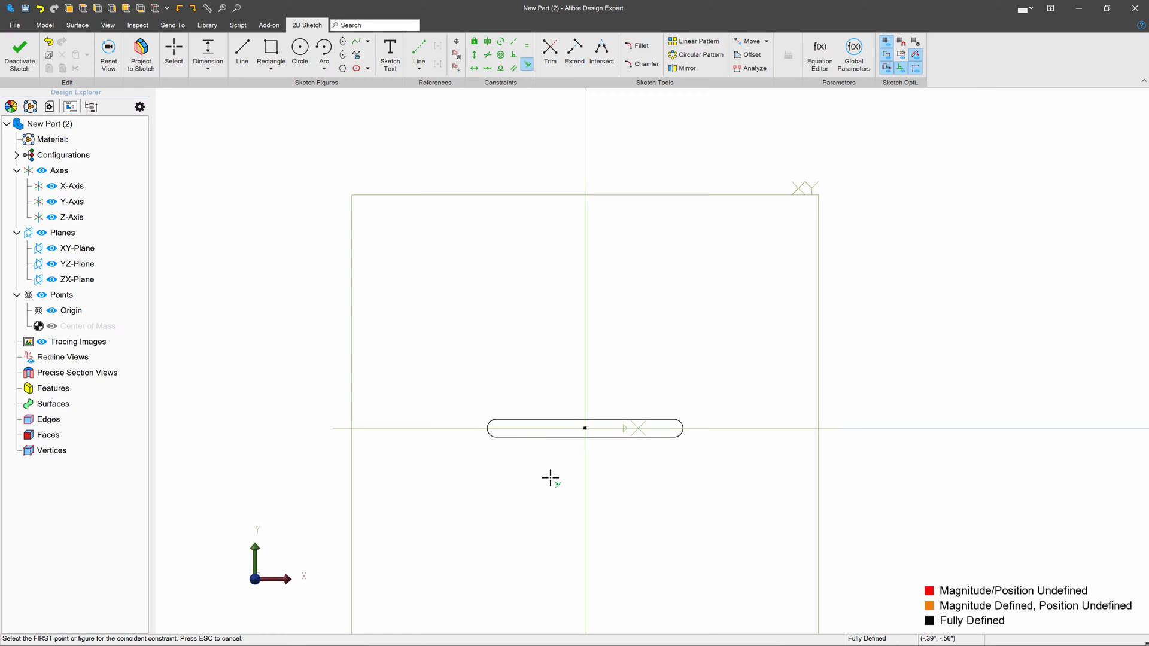
pyautogui.click(19, 59)
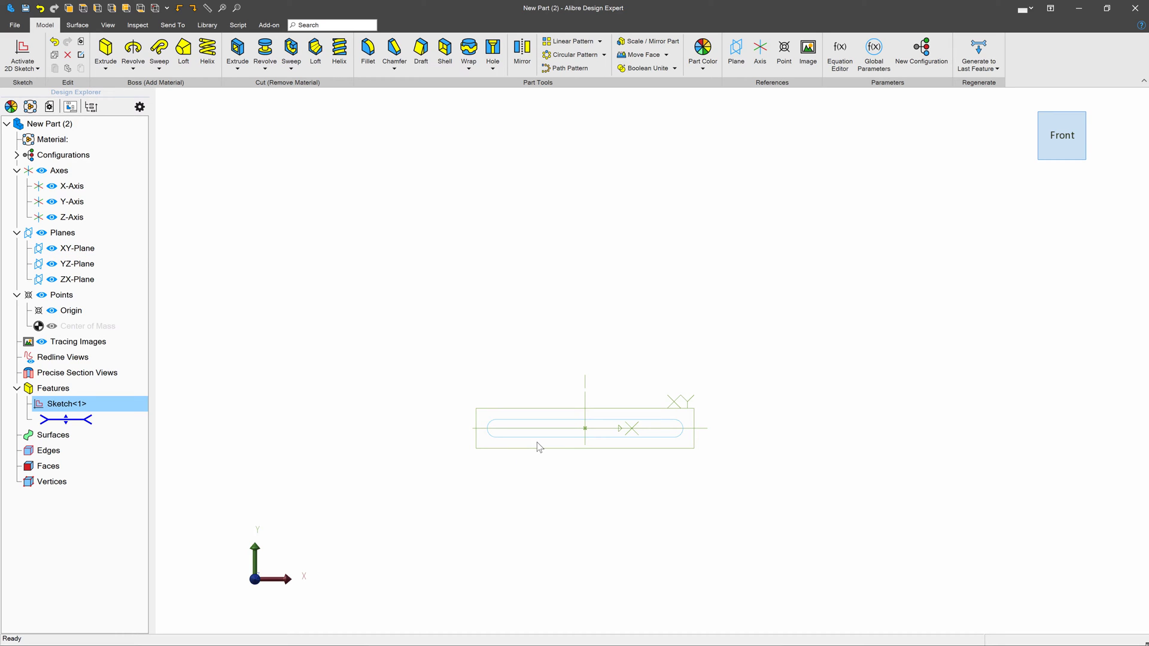
# Start a new 2D sketch on the YZ-Plane, perpendicular to the obround sketch.
pyautogui.moveTo(536, 443); pyautogui.dragTo(550, 413, button='middle')
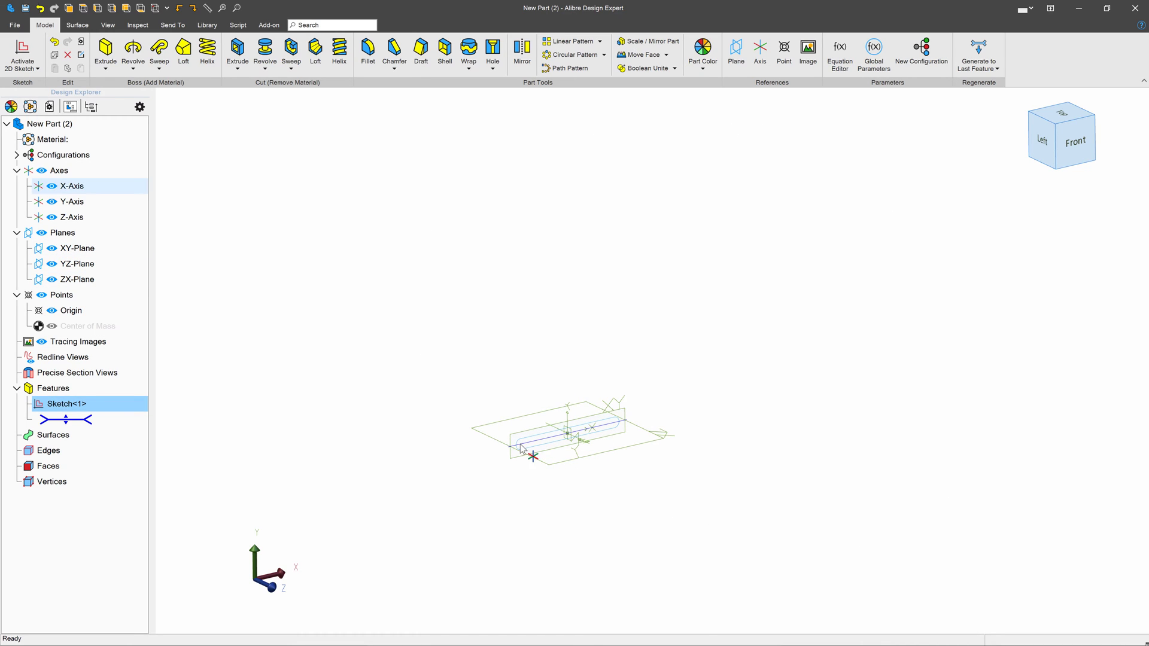
pyautogui.scroll(2, 573, 435)
pyautogui.scroll(2, 572, 435)
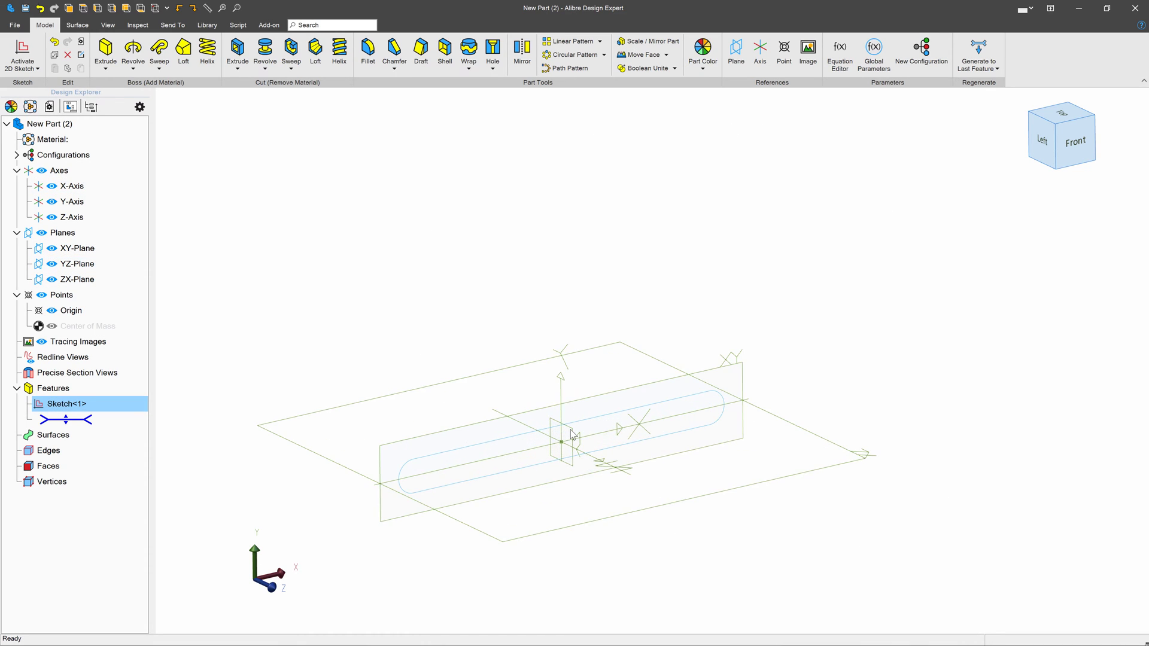
pyautogui.click(572, 435)
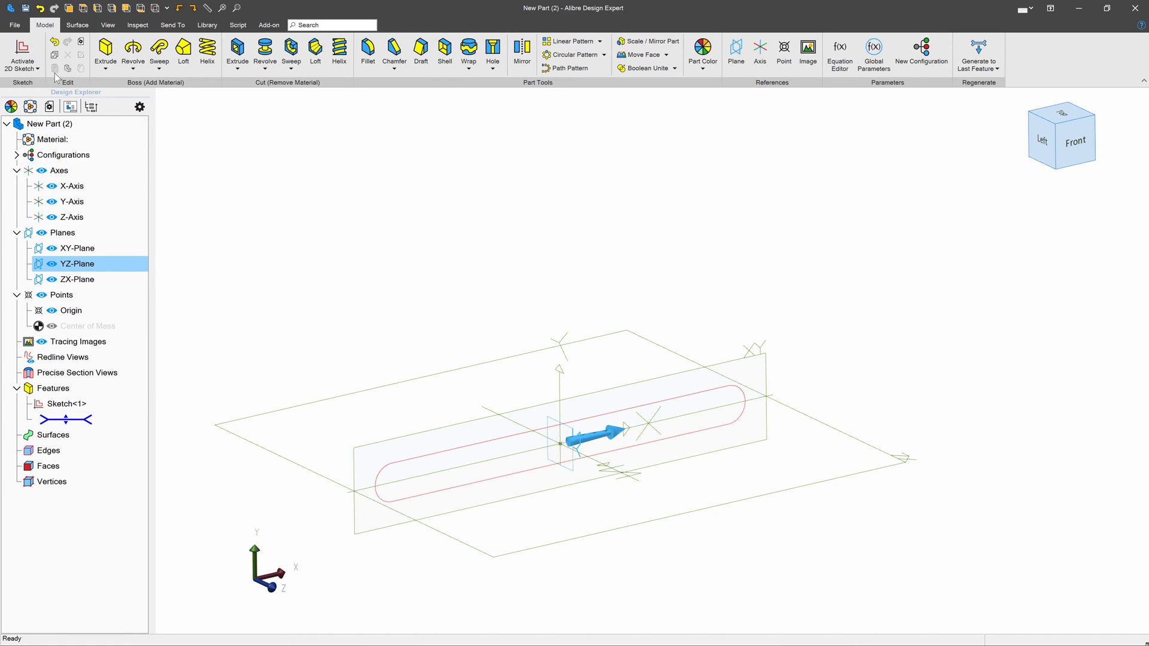
pyautogui.click(22, 54)
pyautogui.scroll(-8, 649, 398)
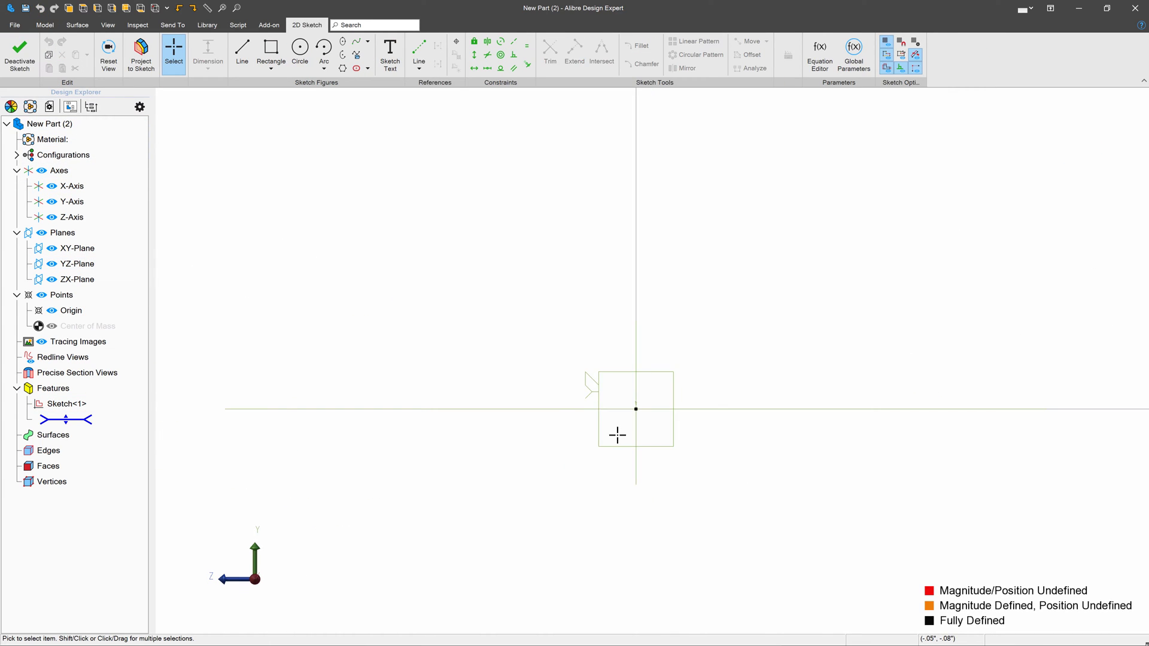
pyautogui.scroll(1, 720, 393)
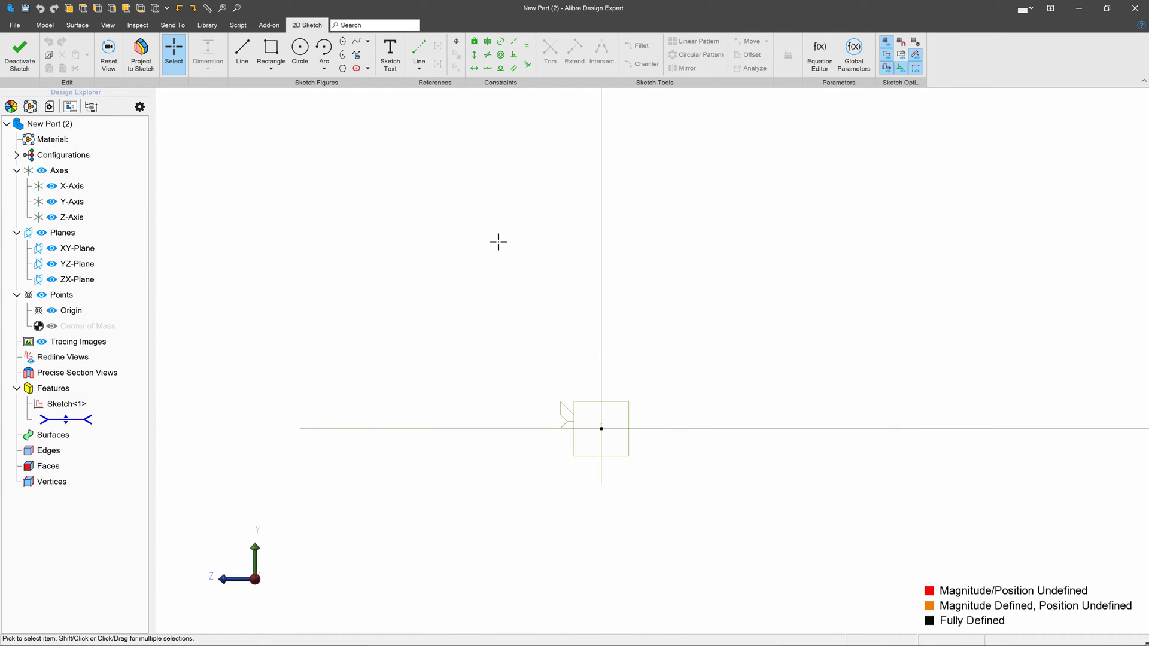
# Draw a horizontal line from the origin along the Z direction, away from the positive Z side.
pyautogui.click(242, 54)
pyautogui.click(601, 428)
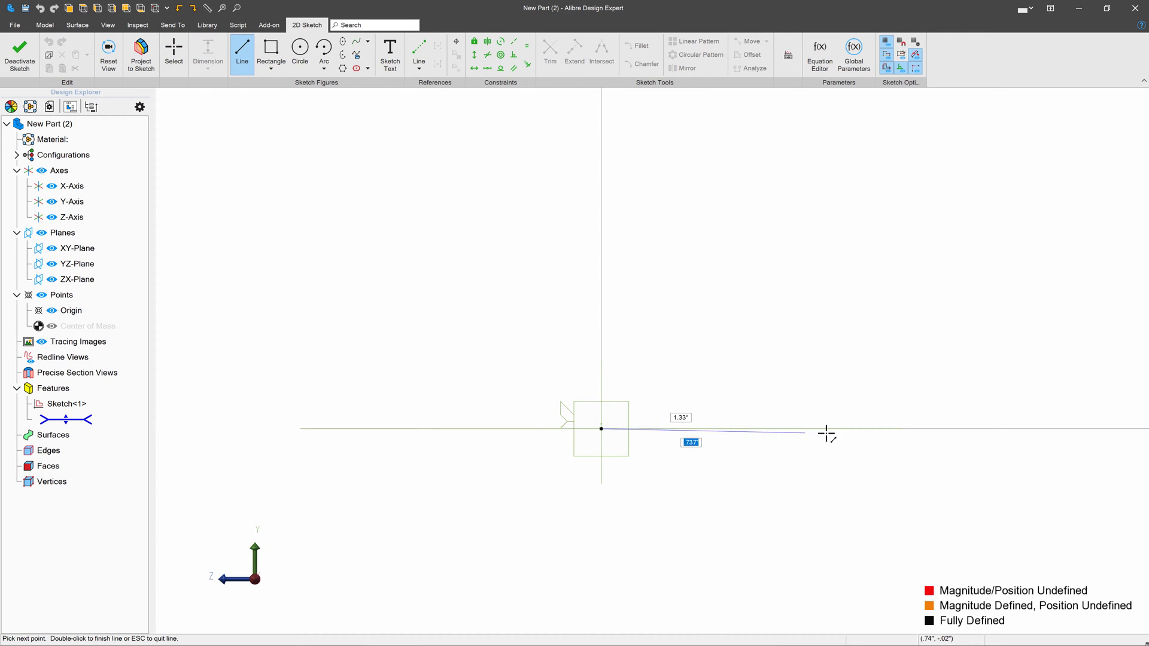
pyautogui.click(862, 429)
pyautogui.press('Escape')
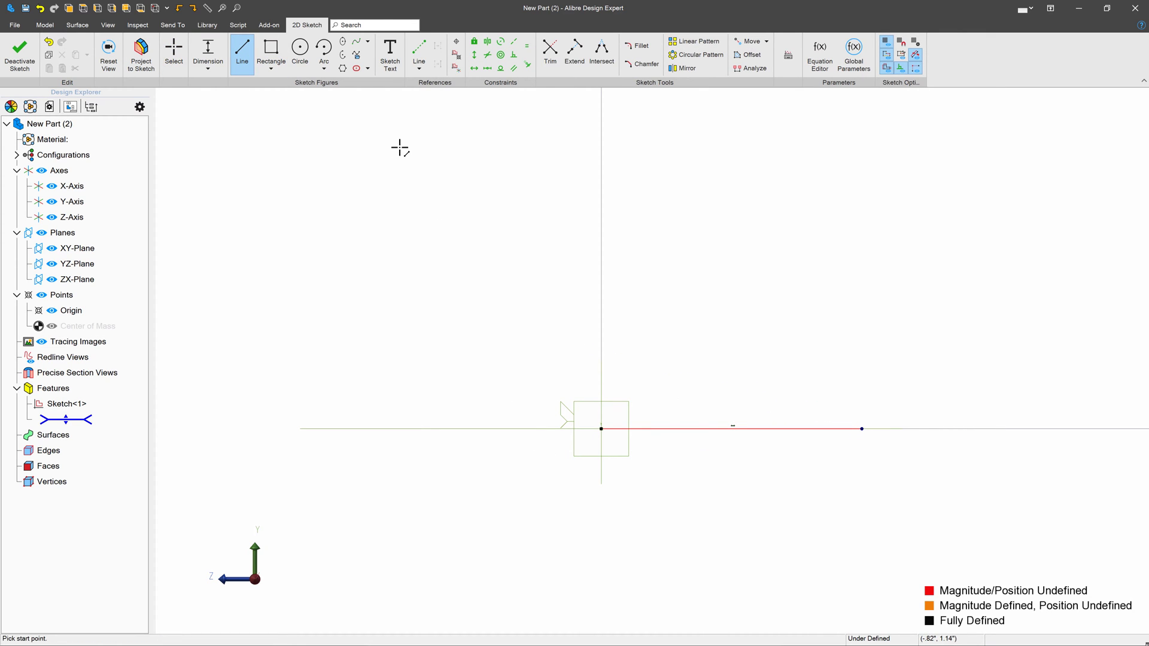
# Draw a tangent arc from the free end of the horizontal line, curving outward and up.
pyautogui.click(324, 69)
pyautogui.click(350, 120)
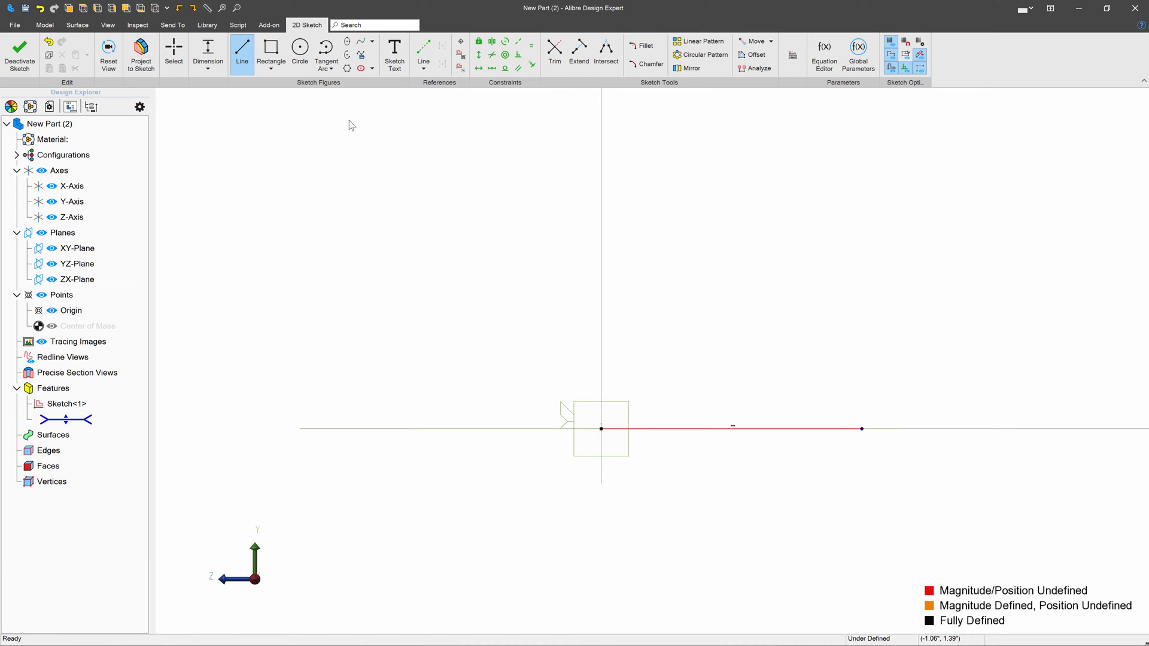
pyautogui.click(860, 429)
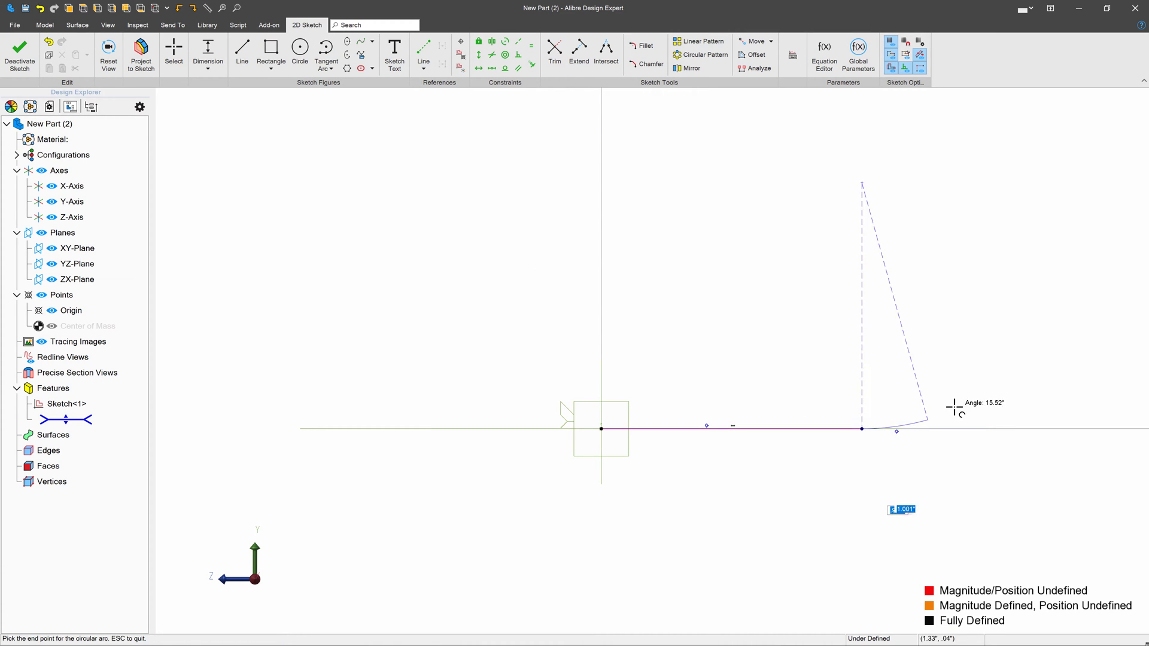
pyautogui.click(991, 338)
# Draw a slanted line upward from the arc's end and constrain it tangent to that arc.
pyautogui.click(242, 53)
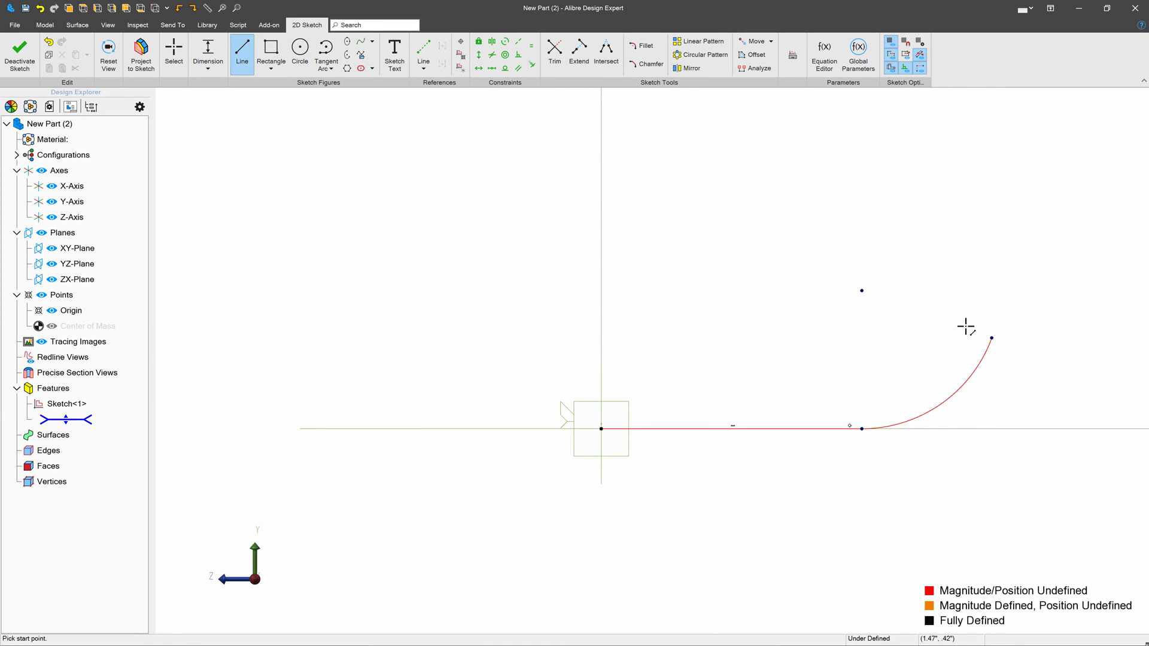
pyautogui.click(993, 338)
pyautogui.click(1044, 170)
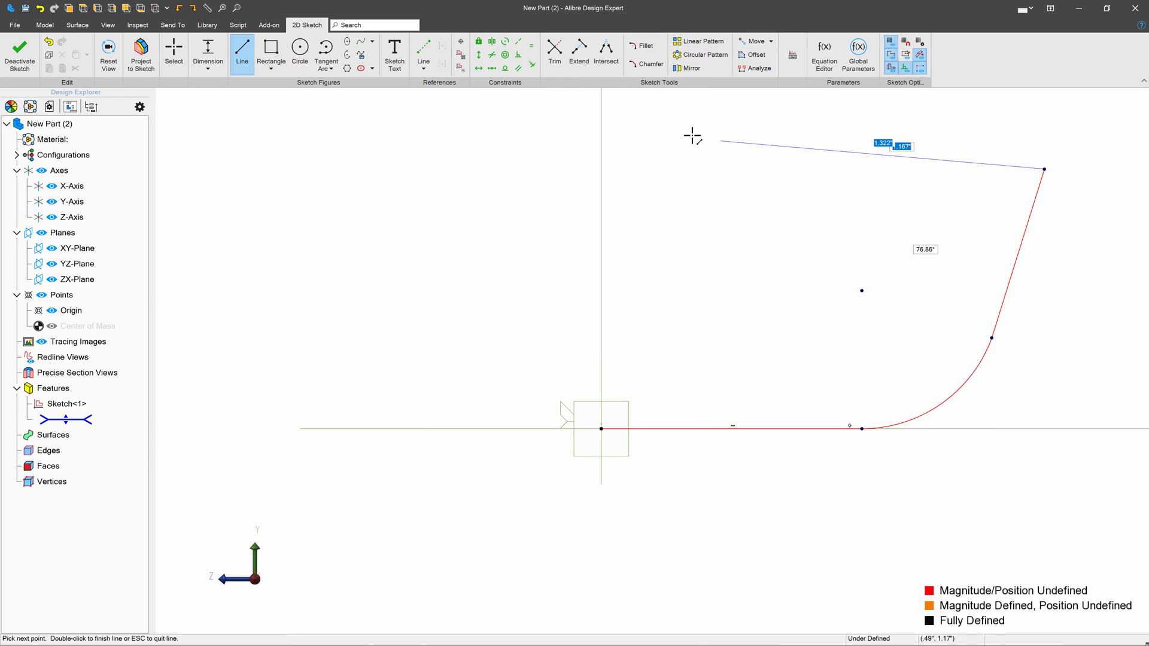
pyautogui.click(505, 69)
pyautogui.click(1020, 243)
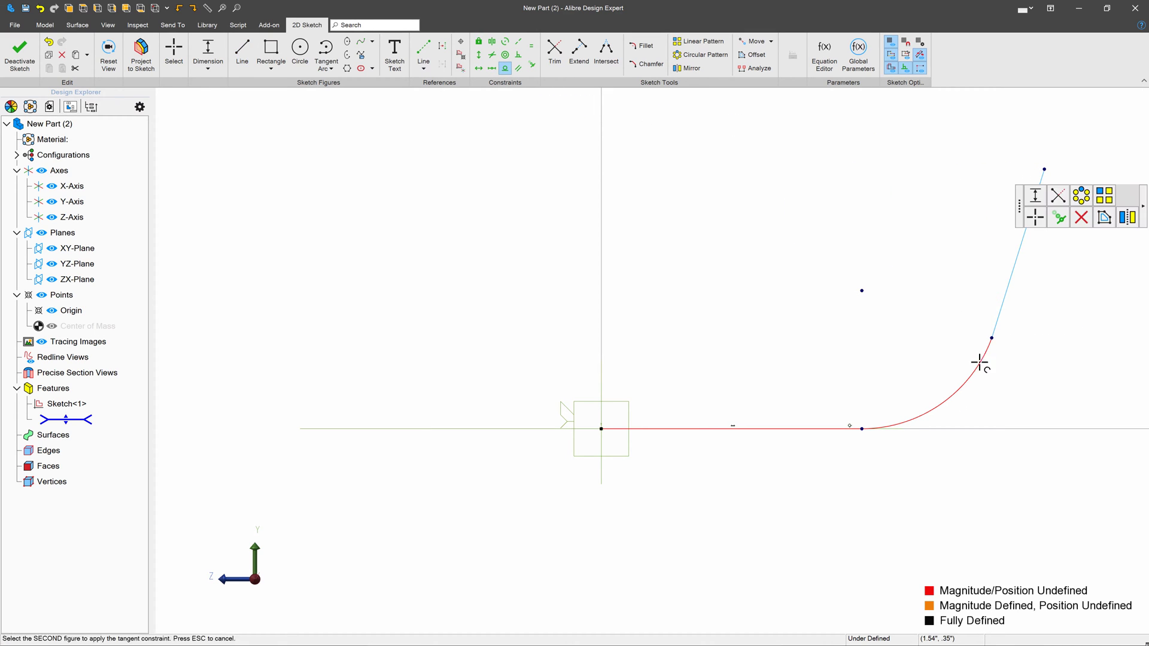
pyautogui.click(967, 375)
pyautogui.scroll(-5, 747, 500)
pyautogui.press('Escape')
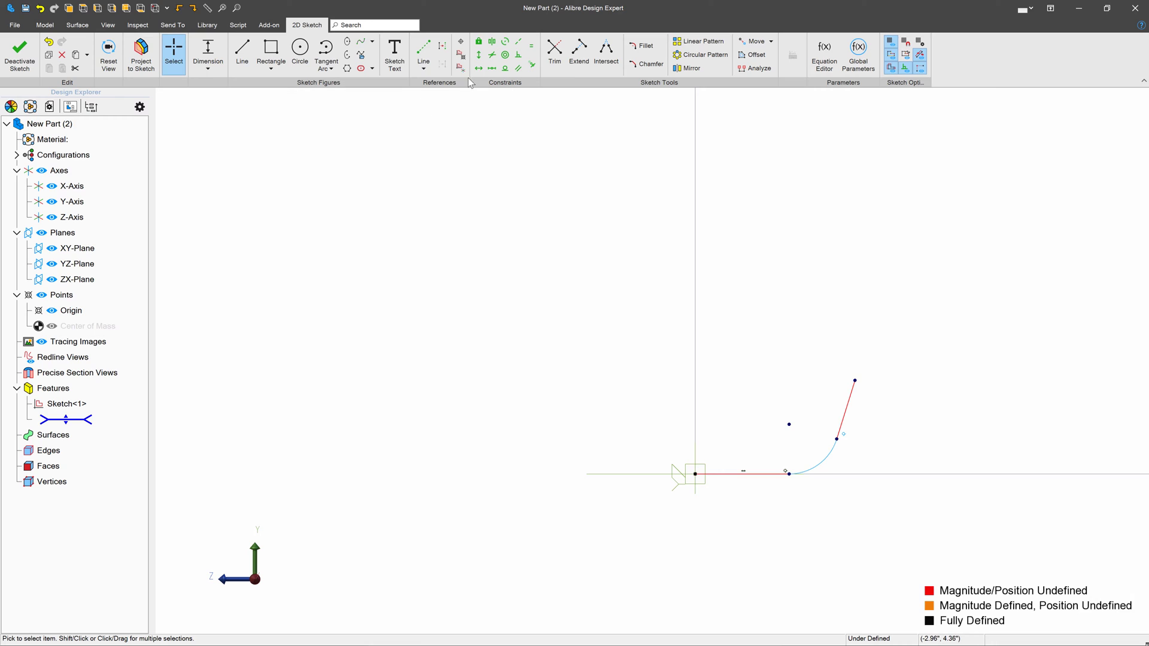
# Draw two successive tangent arcs from the slanted line's upper end, finishing near the vertical axis above the origin.
pyautogui.click(326, 50)
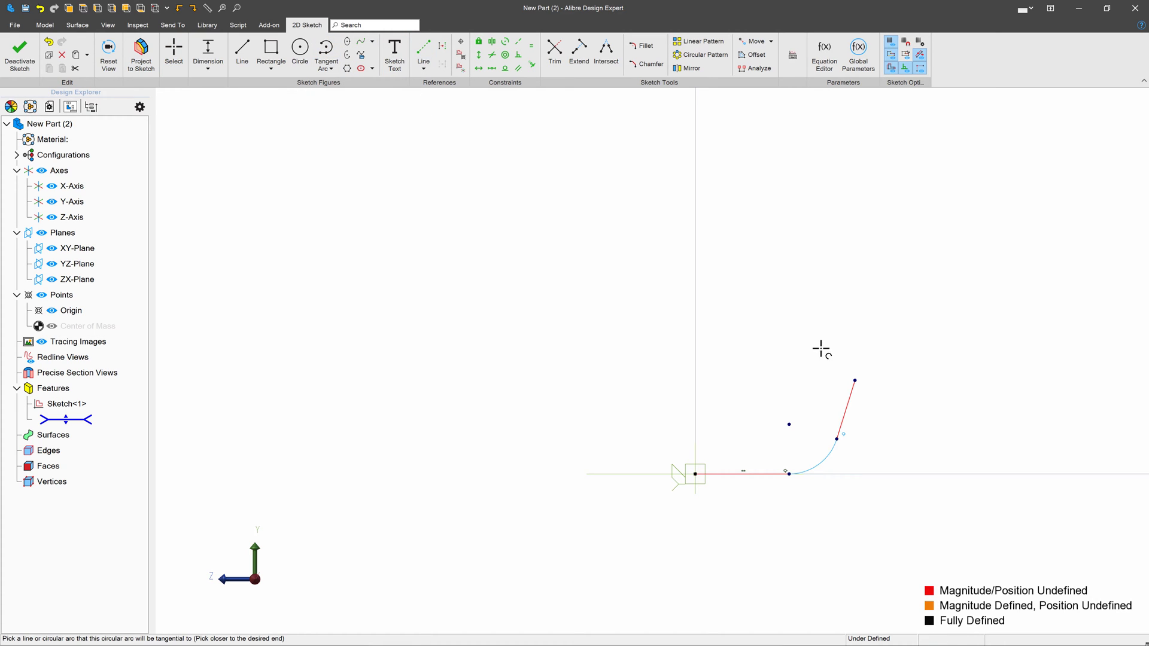
pyautogui.click(856, 380)
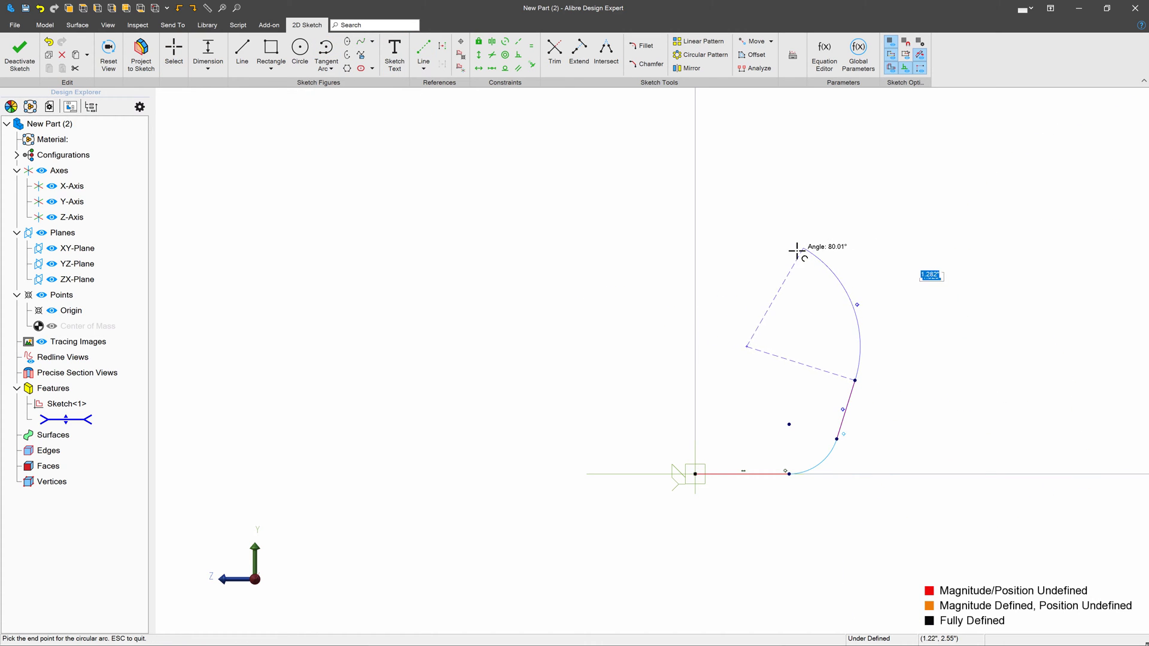
pyautogui.click(796, 250)
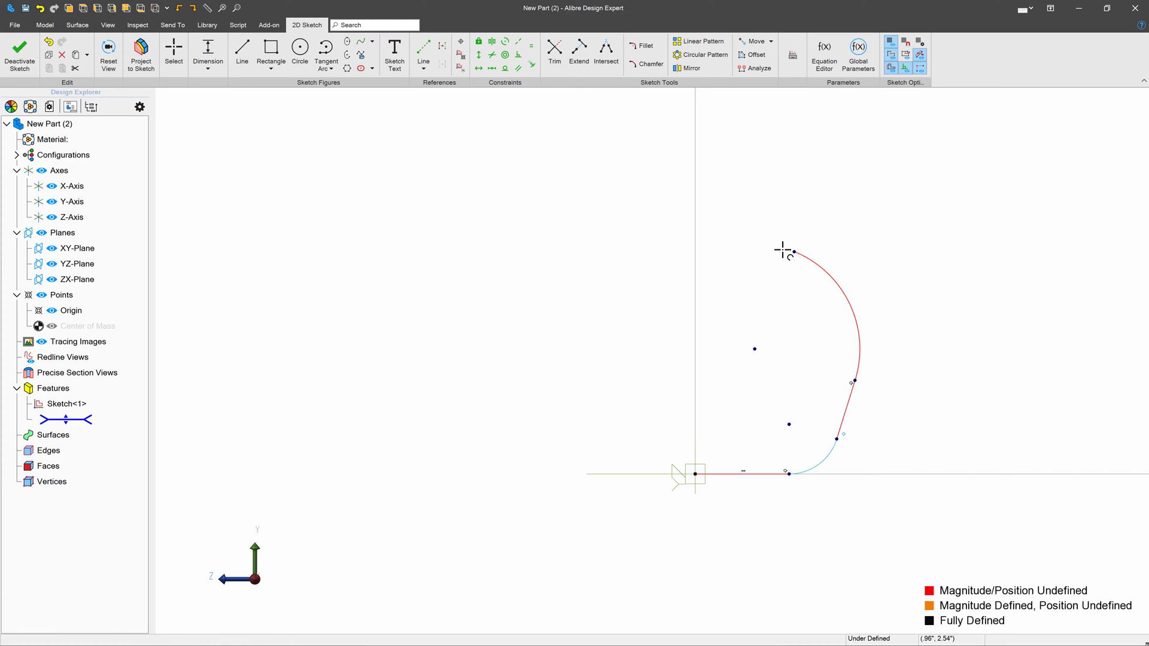
pyautogui.click(794, 251)
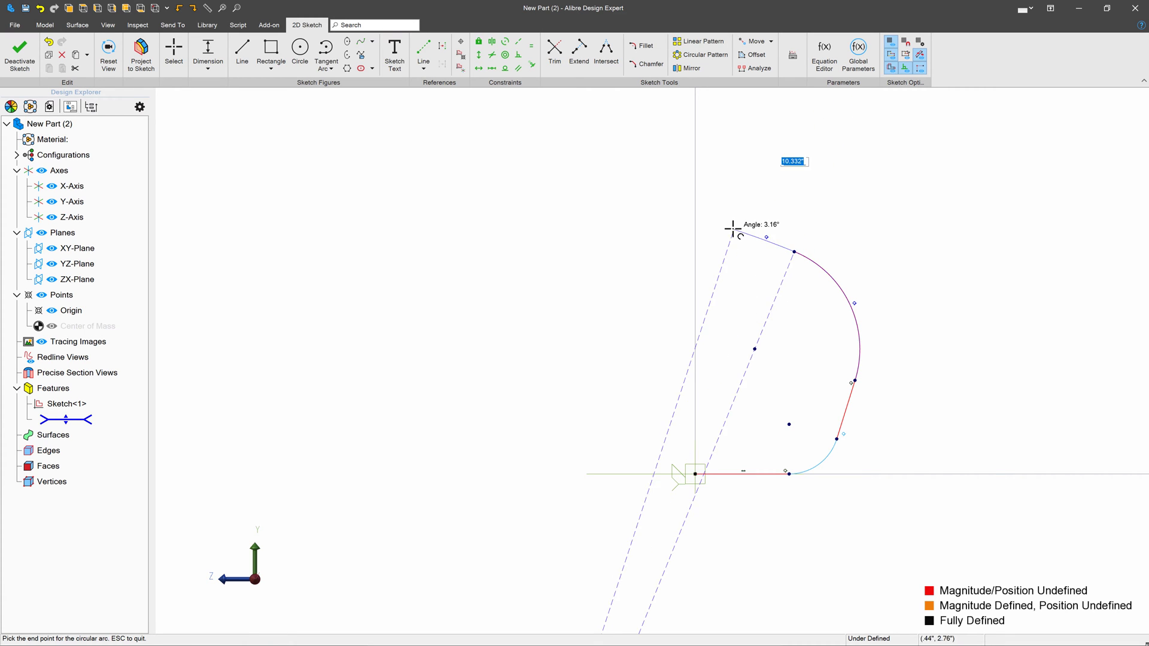
pyautogui.click(698, 234)
pyautogui.press('Escape')
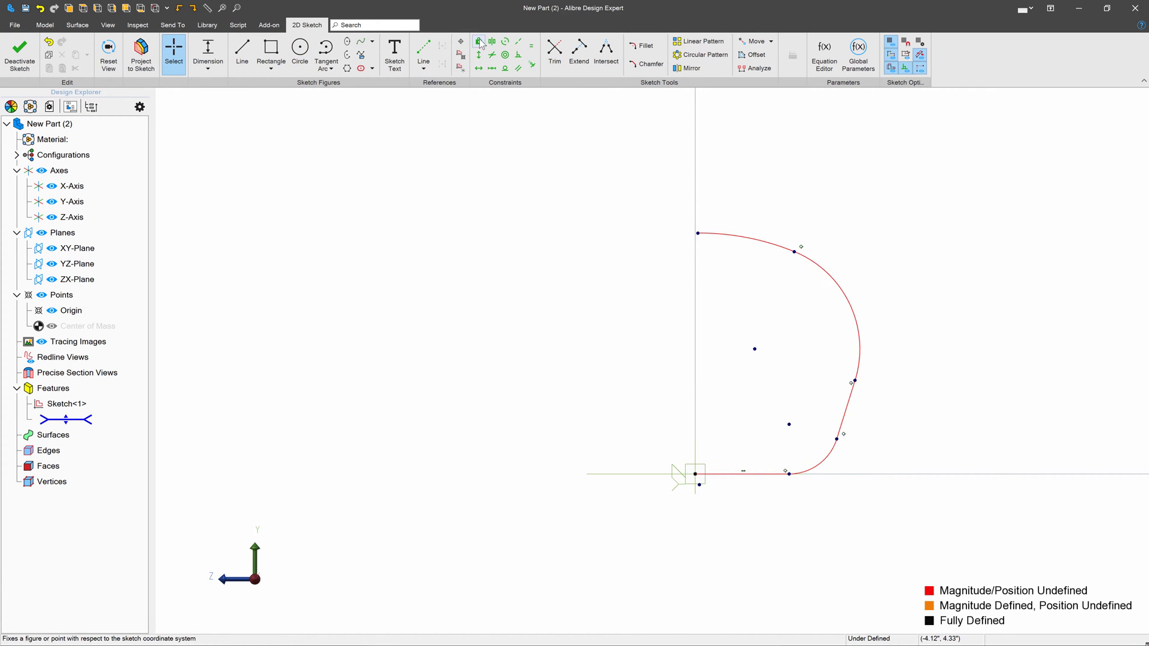
# Apply a vertical constraint aligning the top arc's center point and its free endpoint with the origin.
pyautogui.click(479, 54)
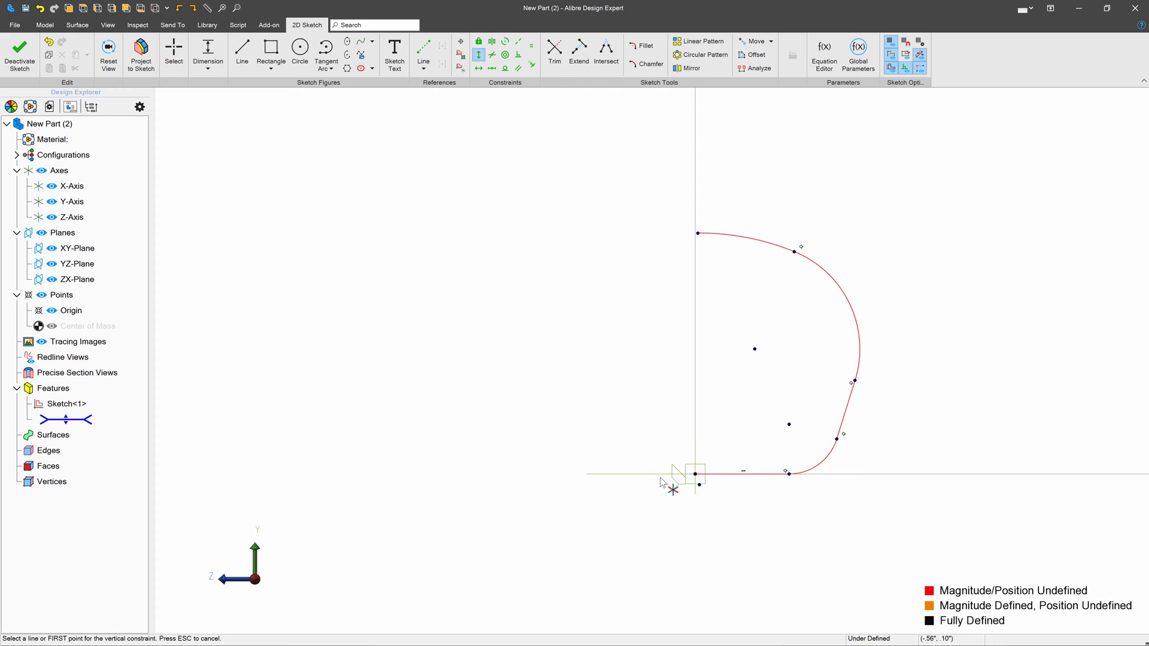
pyautogui.click(699, 485)
pyautogui.click(695, 230)
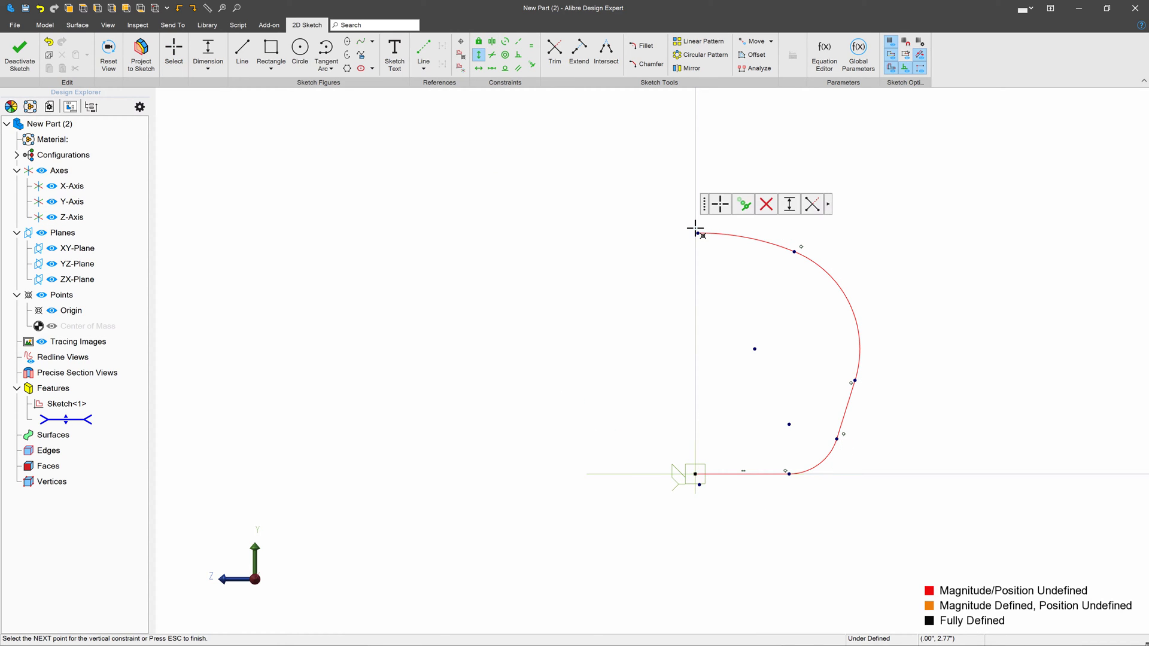
pyautogui.press('Escape')
pyautogui.moveTo(696, 235); pyautogui.dragTo(687, 235)
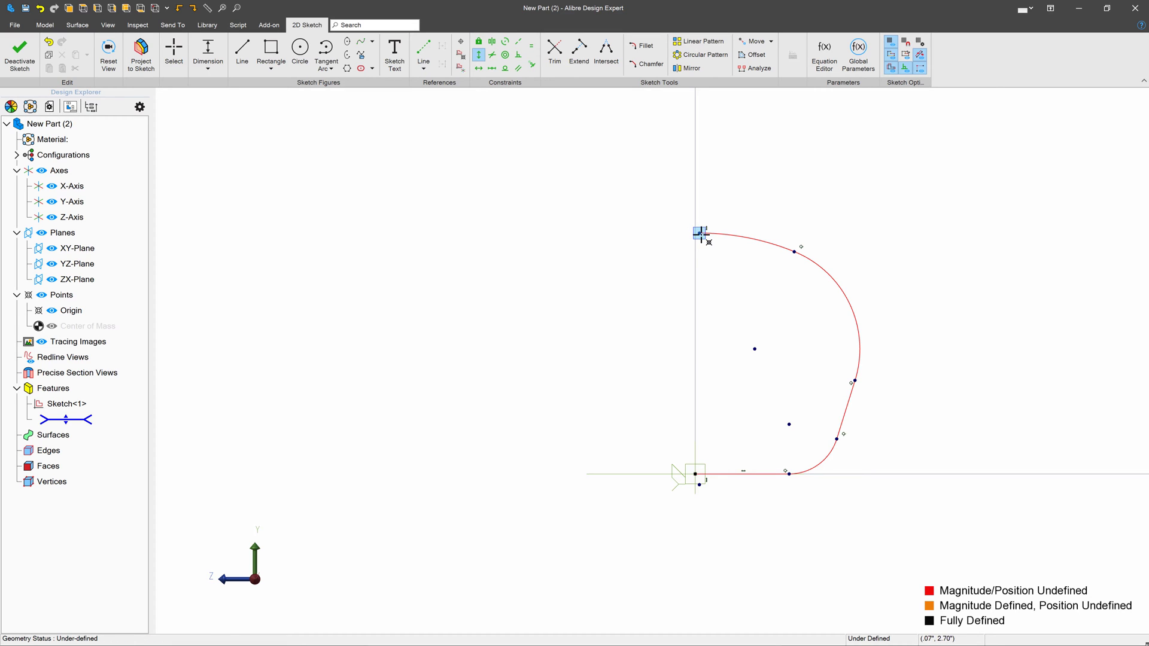
pyautogui.click(694, 474)
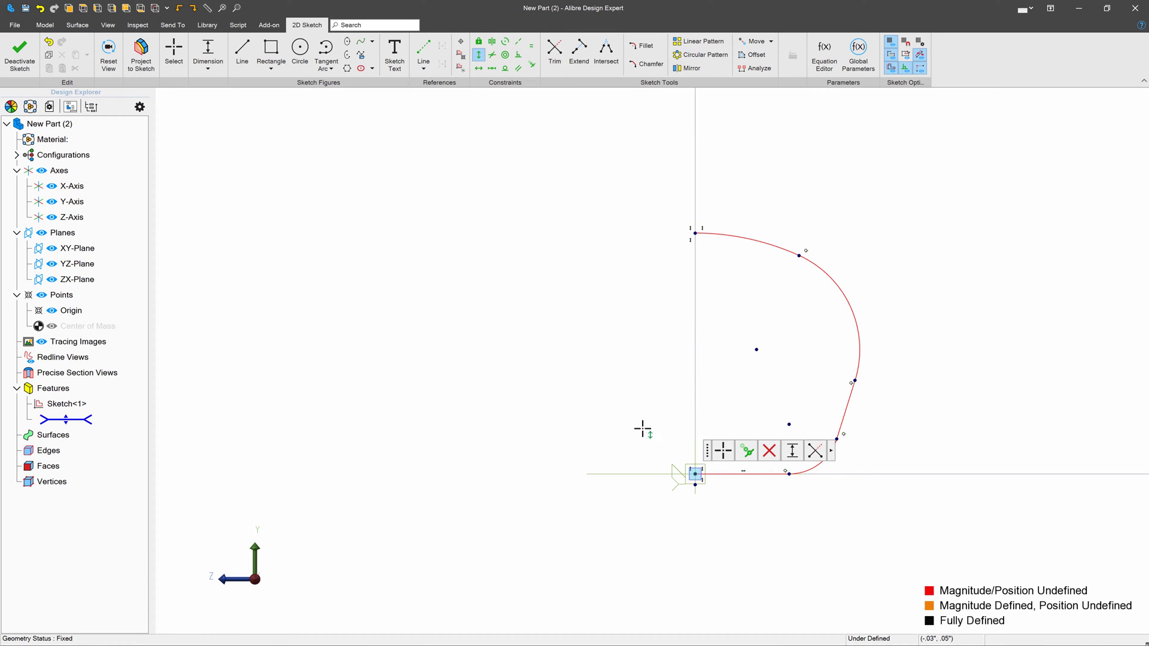
pyautogui.press('Escape')
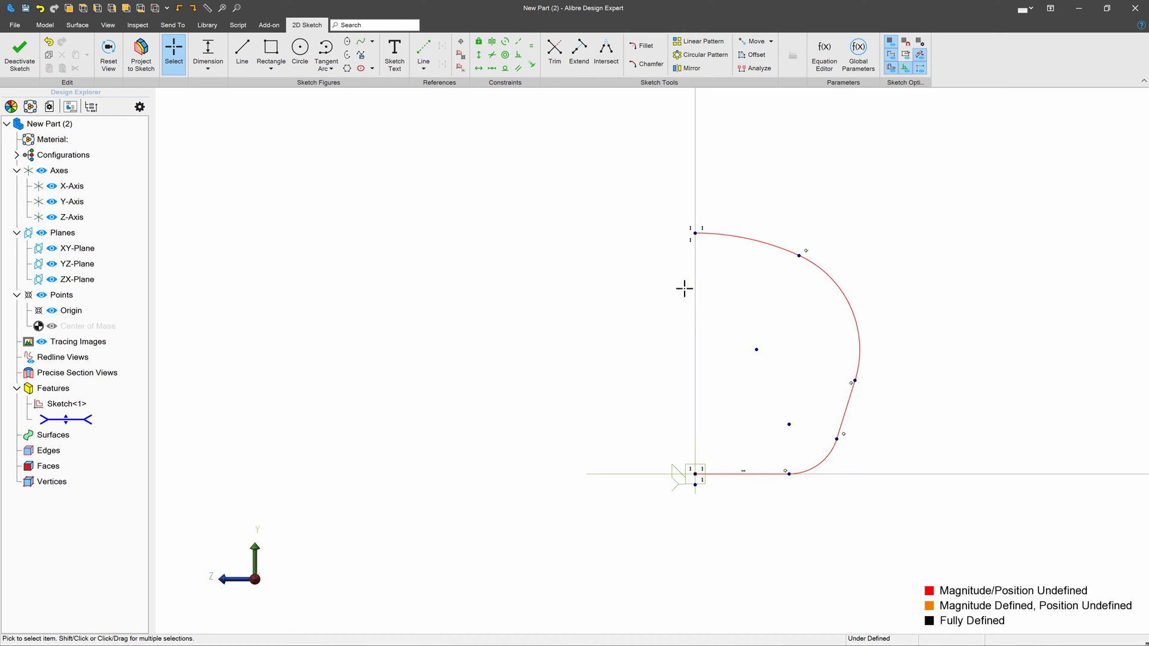
# Dimension the angle between the Y-Axis and the slanted line as 10°.
pyautogui.scroll(-1, 673, 315)
pyautogui.scroll(2, 761, 367)
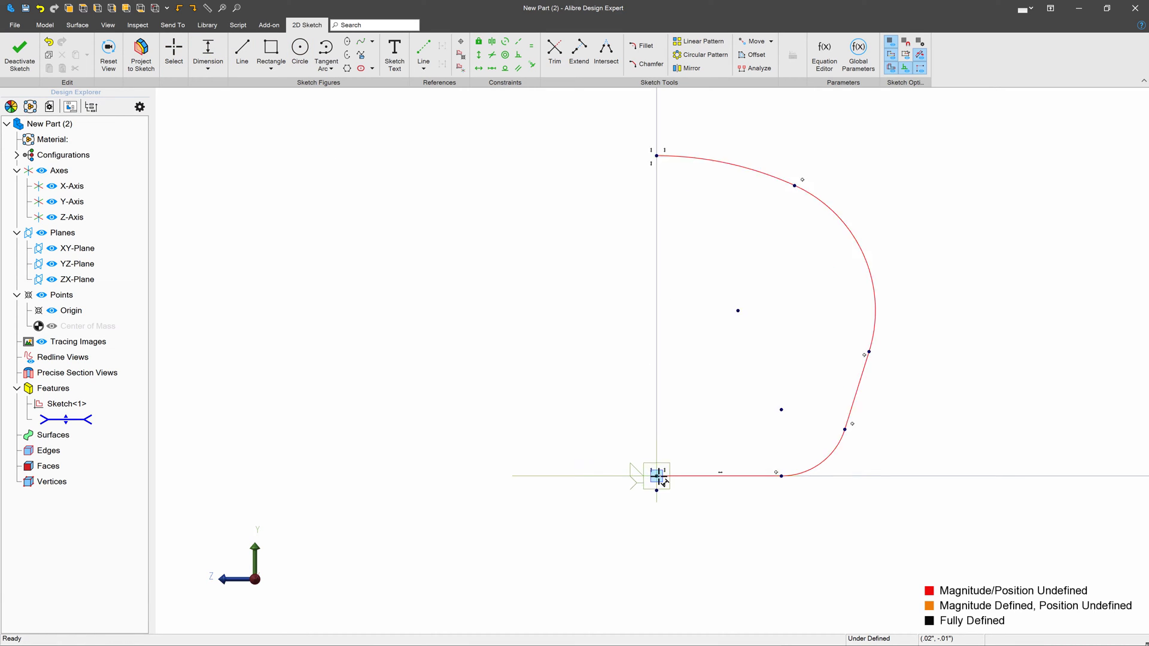
pyautogui.scroll(5, 657, 477)
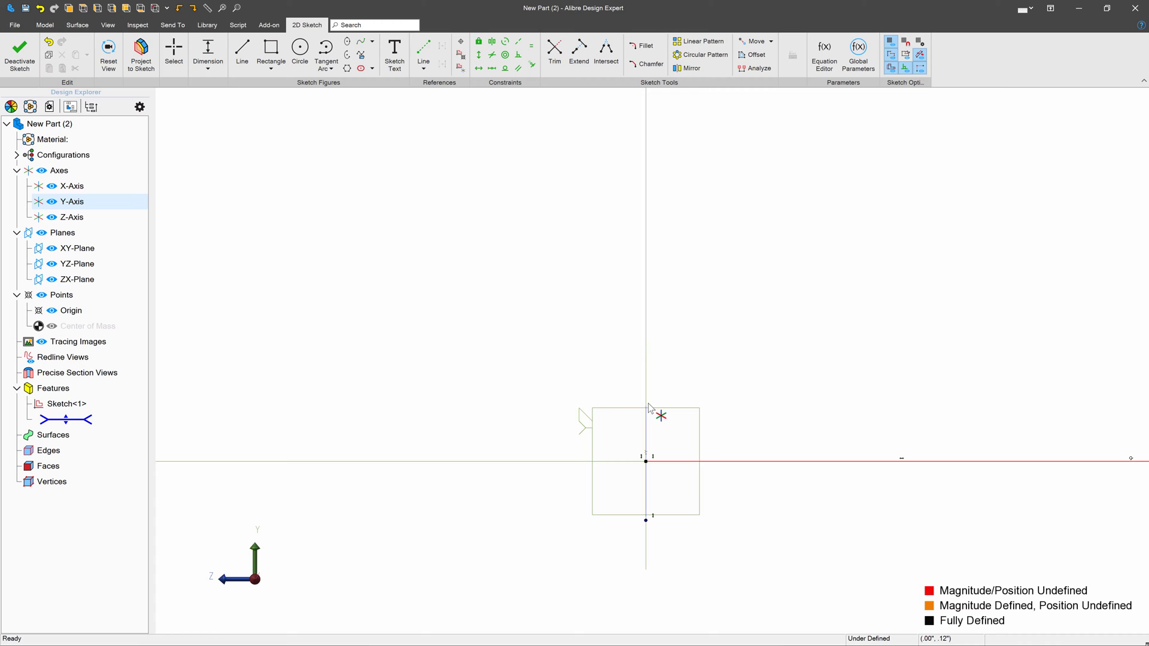
pyautogui.scroll(-4, 575, 487)
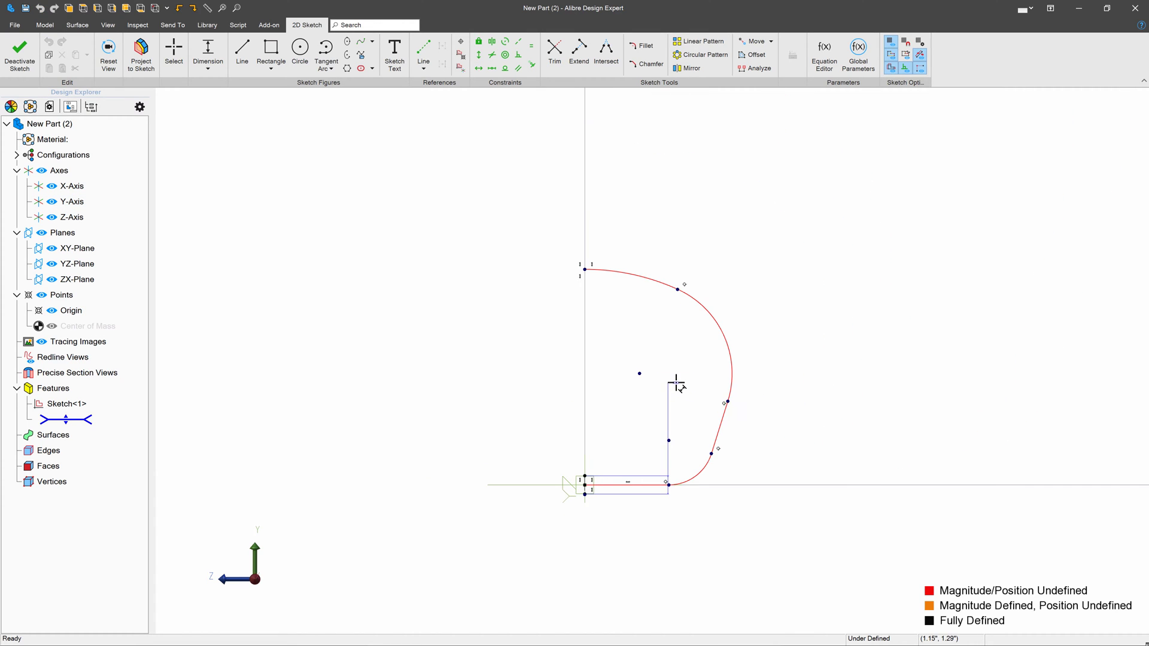
pyautogui.click(724, 411)
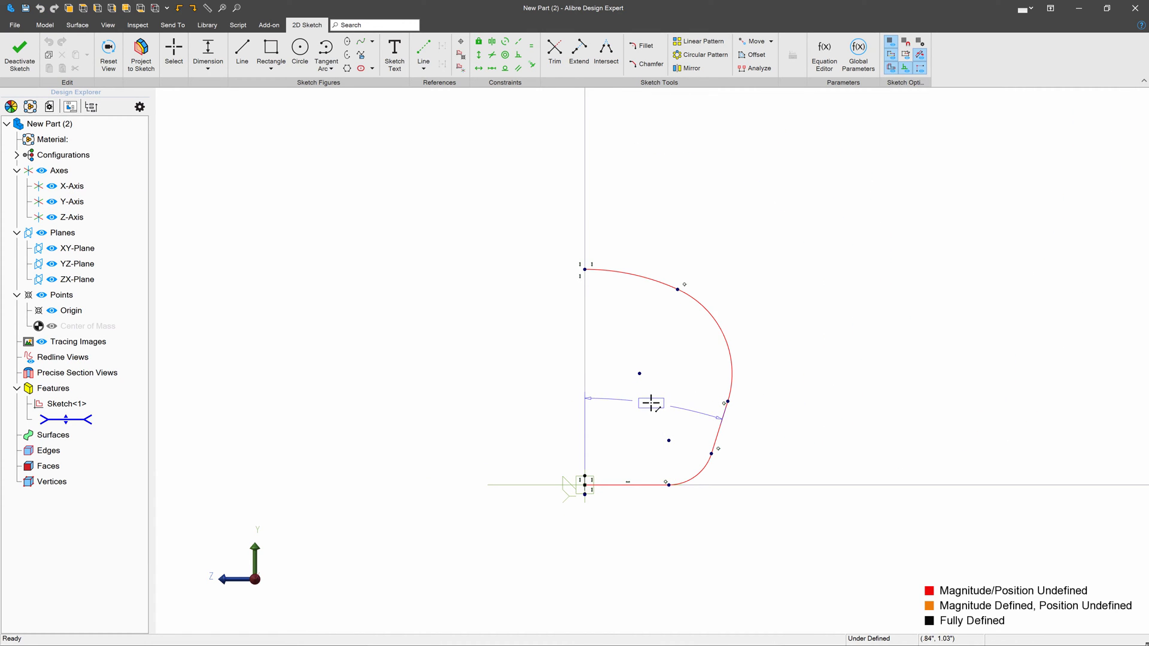
pyautogui.click(651, 404)
pyautogui.write('10')
pyautogui.press('Return')
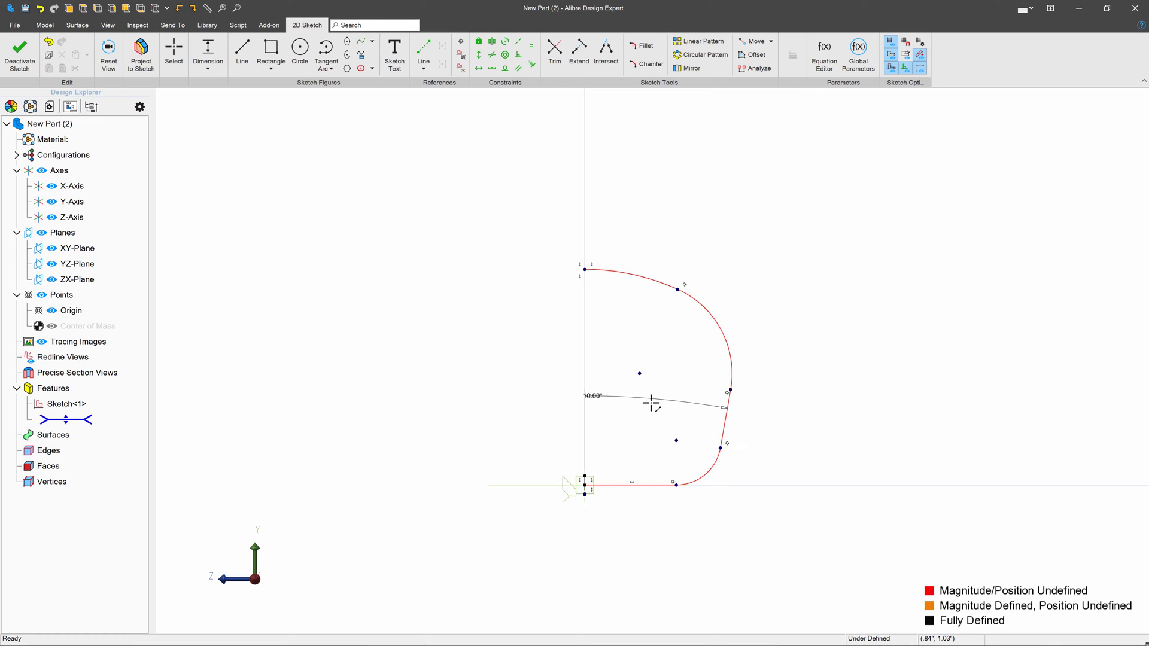
# Dimension the lower arc with a radius of 3 inches.
pyautogui.scroll(-2, 658, 407)
pyautogui.click(708, 446)
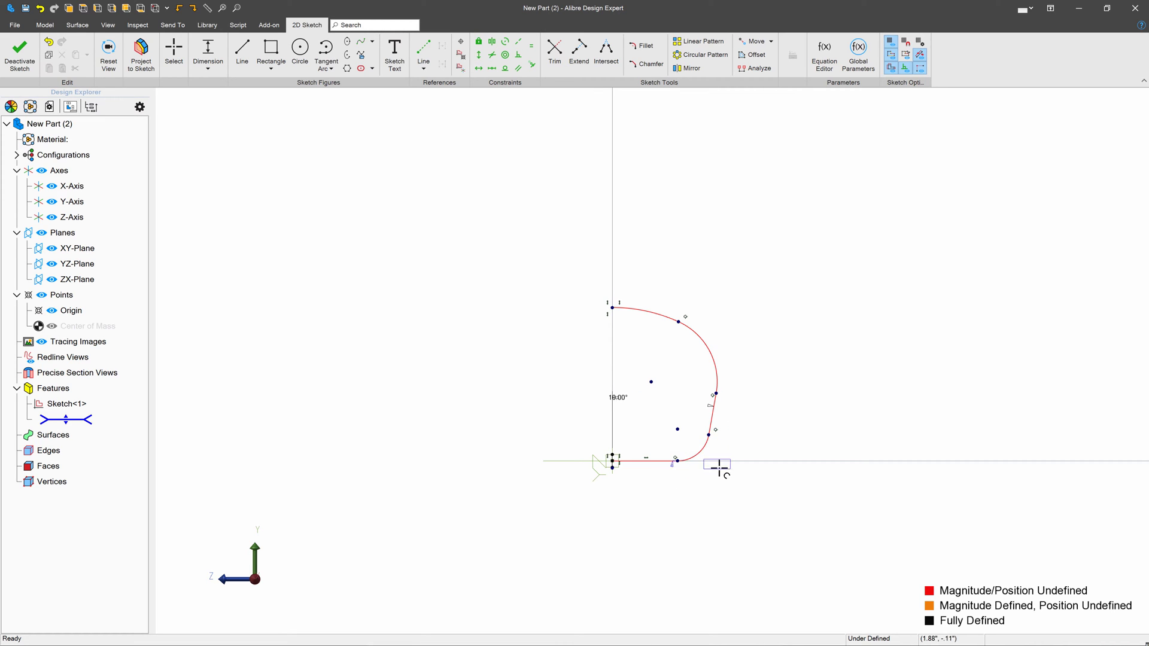
pyautogui.click(749, 479)
pyautogui.press('Return')
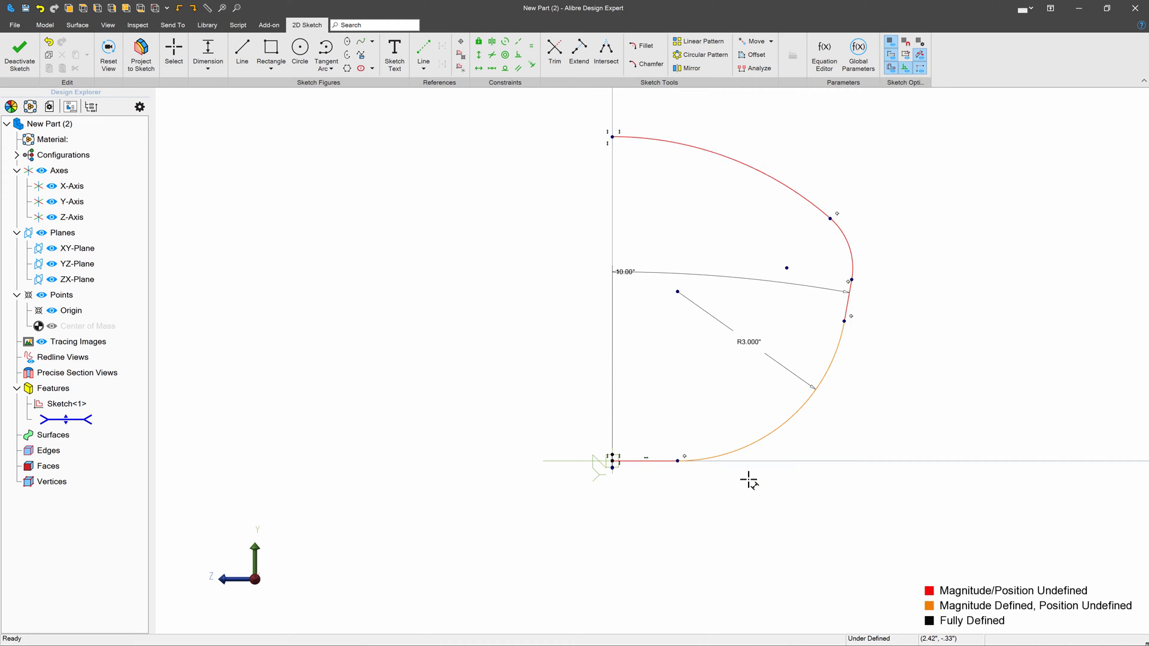
# Dimension the arc above the slanted line with a radius of 1.5 inches.
pyautogui.click(845, 238)
pyautogui.click(938, 207)
pyautogui.write('1.5')
pyautogui.press('Return')
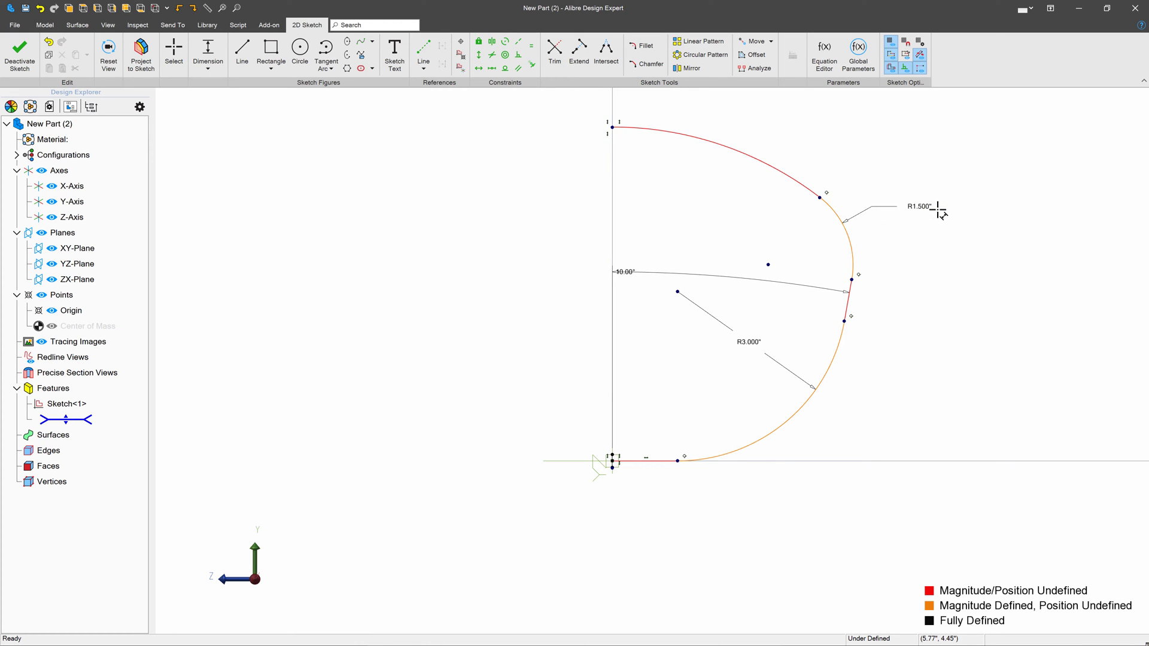
# Dimension the top arc with a radius of 20 inches.
pyautogui.click(714, 131)
pyautogui.click(794, 122)
pyautogui.write('20')
pyautogui.press('Return')
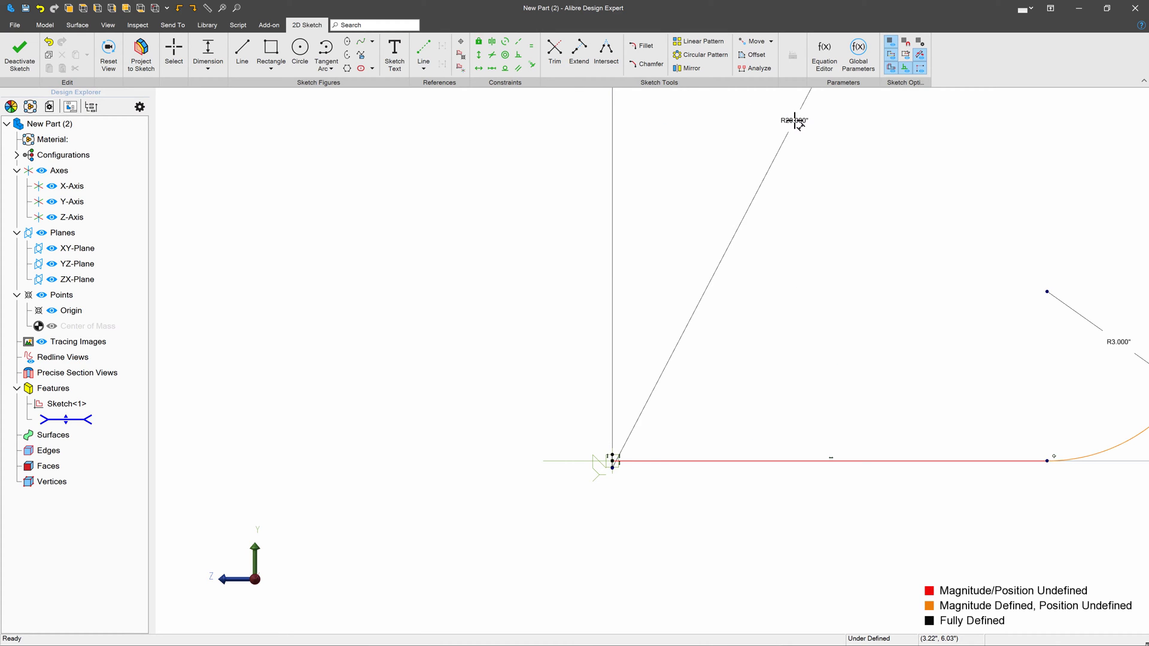
# Set the horizontal distance from the origin to the center of the 1.5-inch arc to 6.5 inches.
pyautogui.scroll(-5, 508, 431)
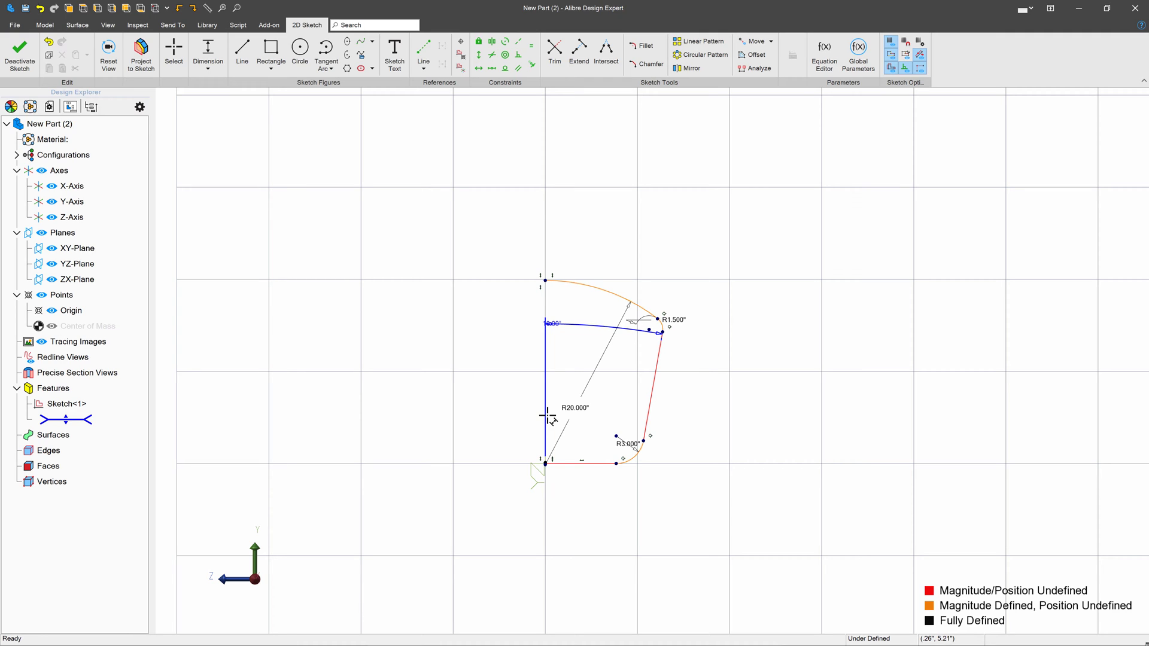
pyautogui.click(545, 463)
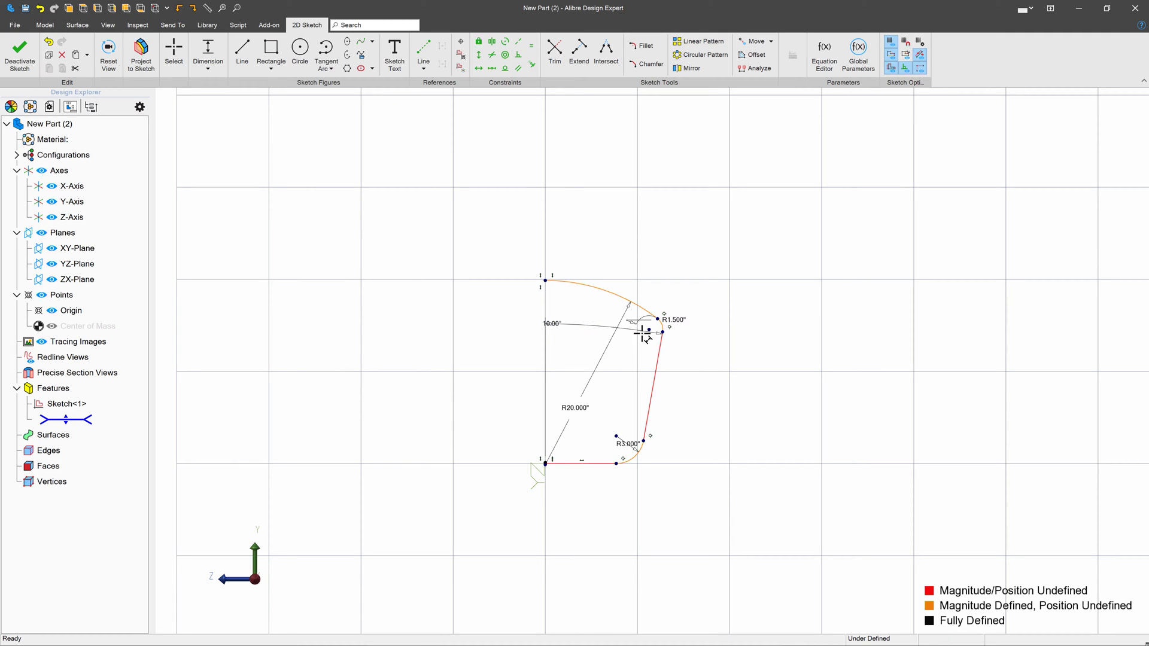
pyautogui.click(649, 329)
pyautogui.click(589, 495)
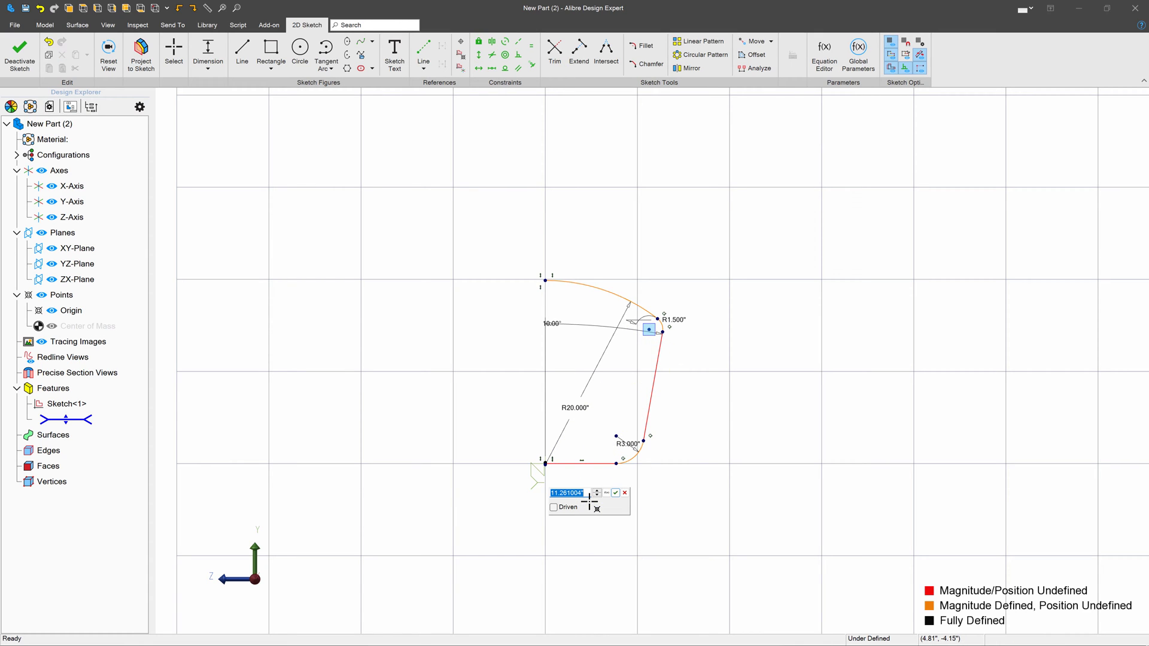
pyautogui.write('6.500000')
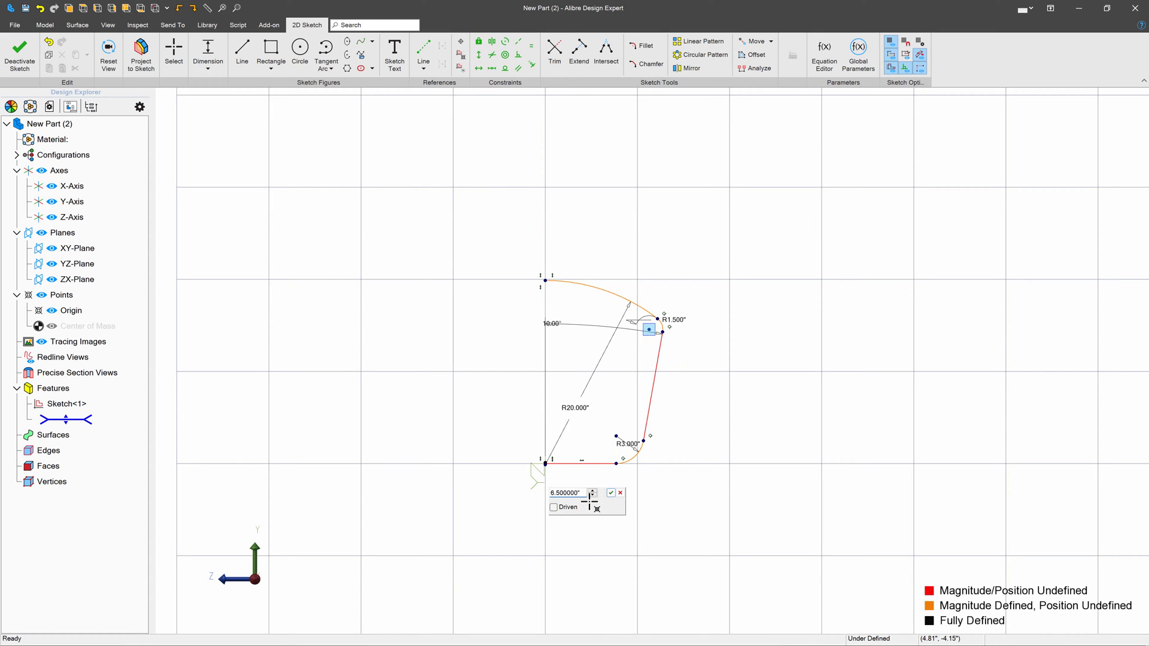
pyautogui.press('Return')
# Set the vertical distance between the origin and the top arc's free endpoint to 12 inches and finish the sketch.
pyautogui.scroll(2, 557, 310)
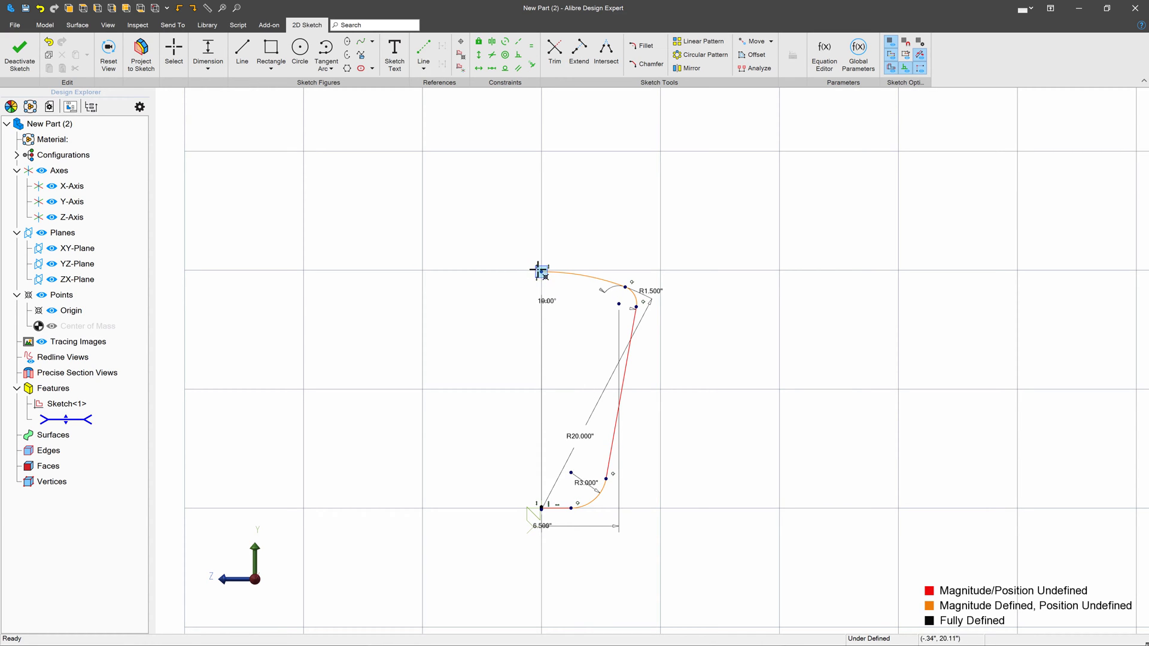
pyautogui.scroll(5, 541, 508)
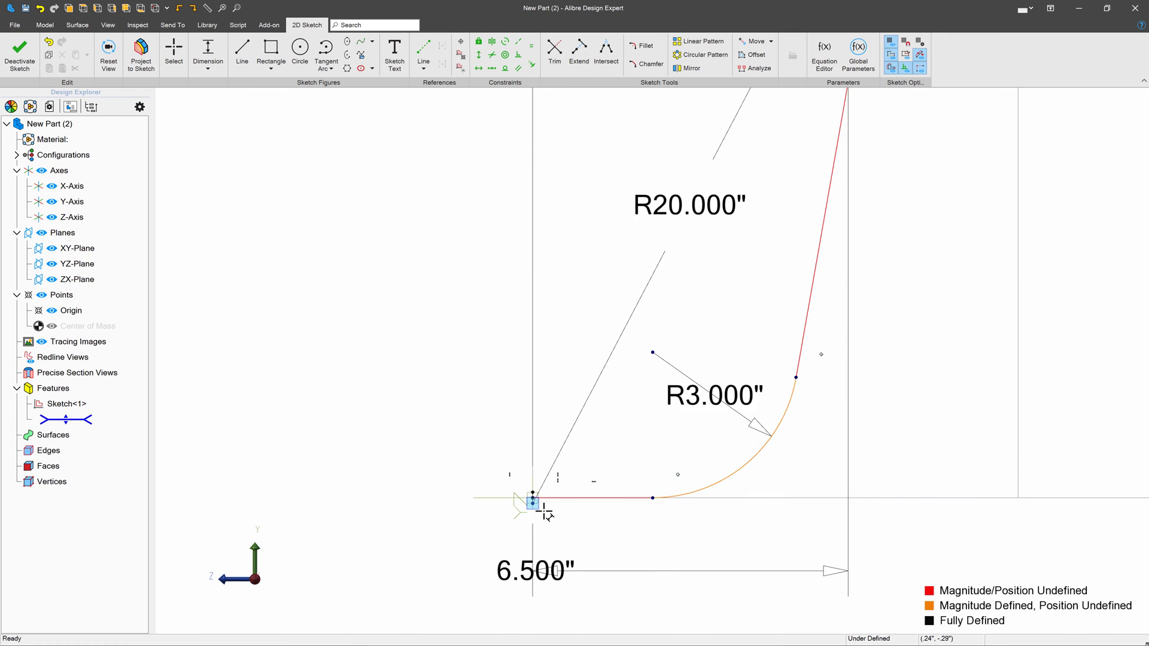
pyautogui.scroll(-5, 597, 490)
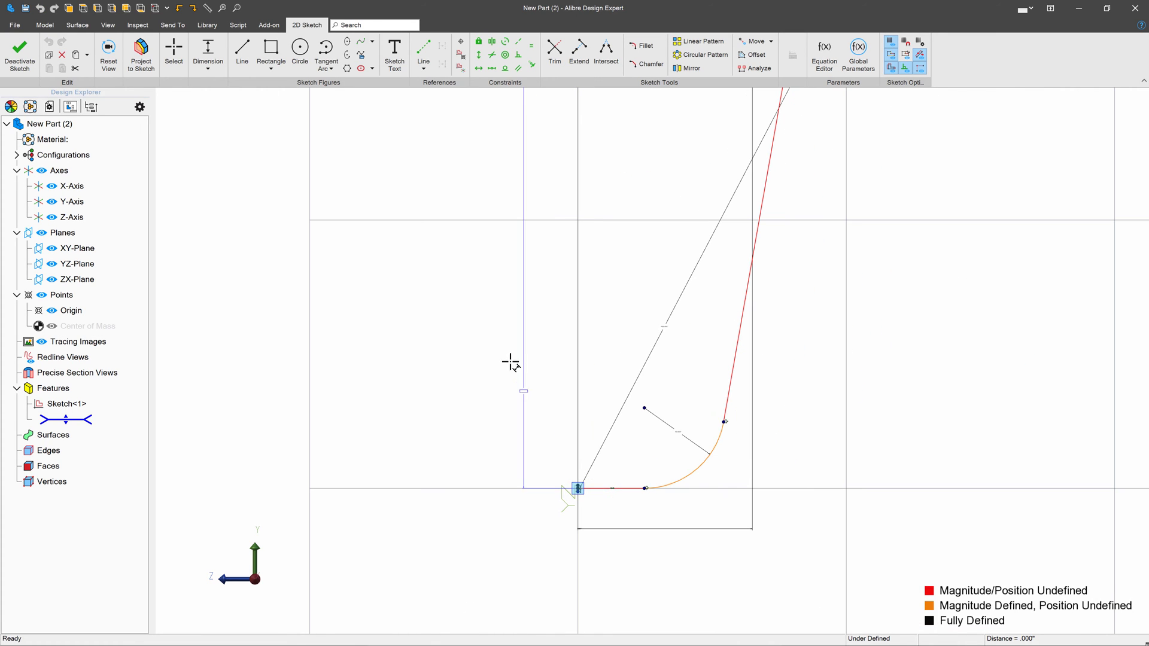
pyautogui.click(509, 358)
pyautogui.write('12')
pyautogui.press('Return')
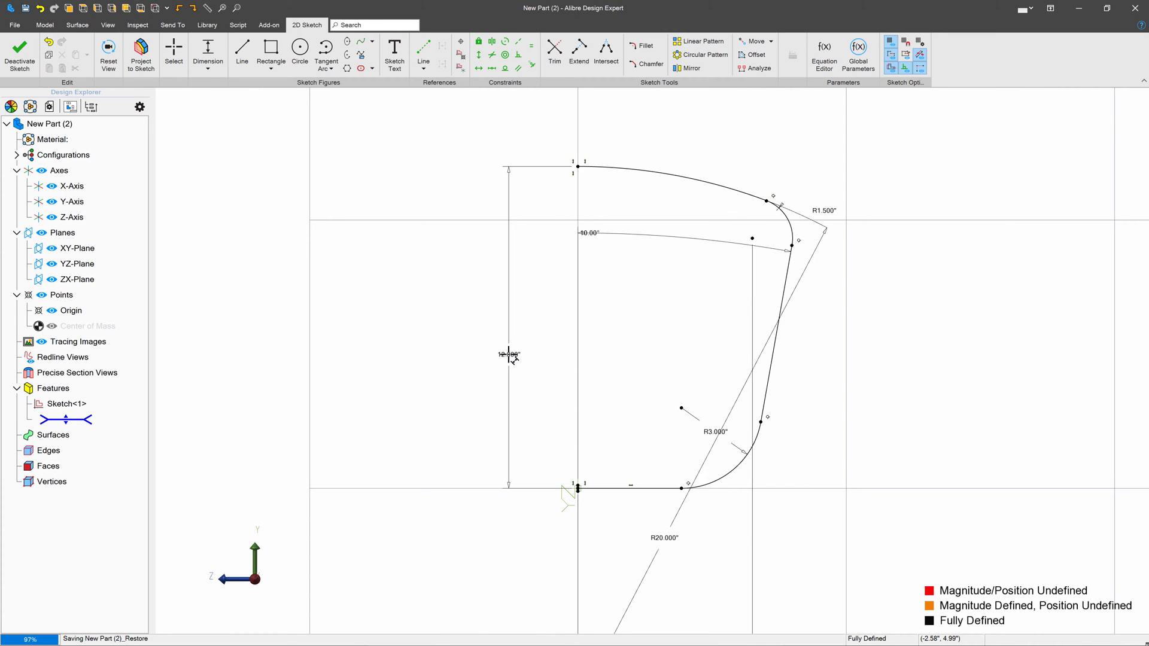
pyautogui.scroll(-3, 533, 492)
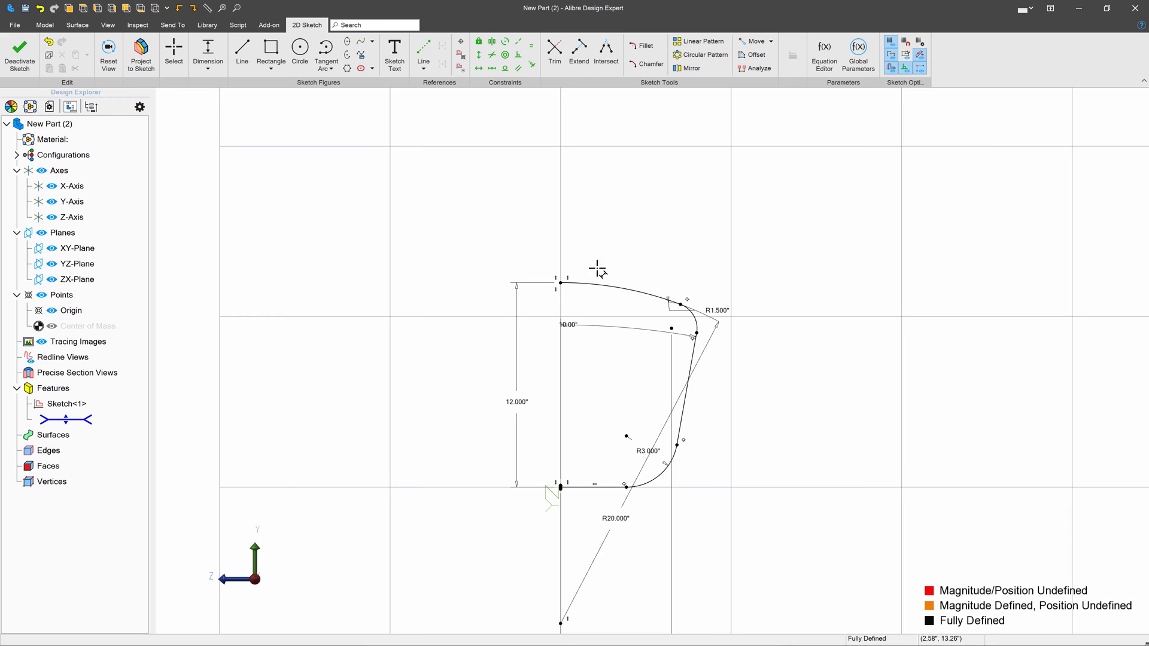
pyautogui.click(5, 60)
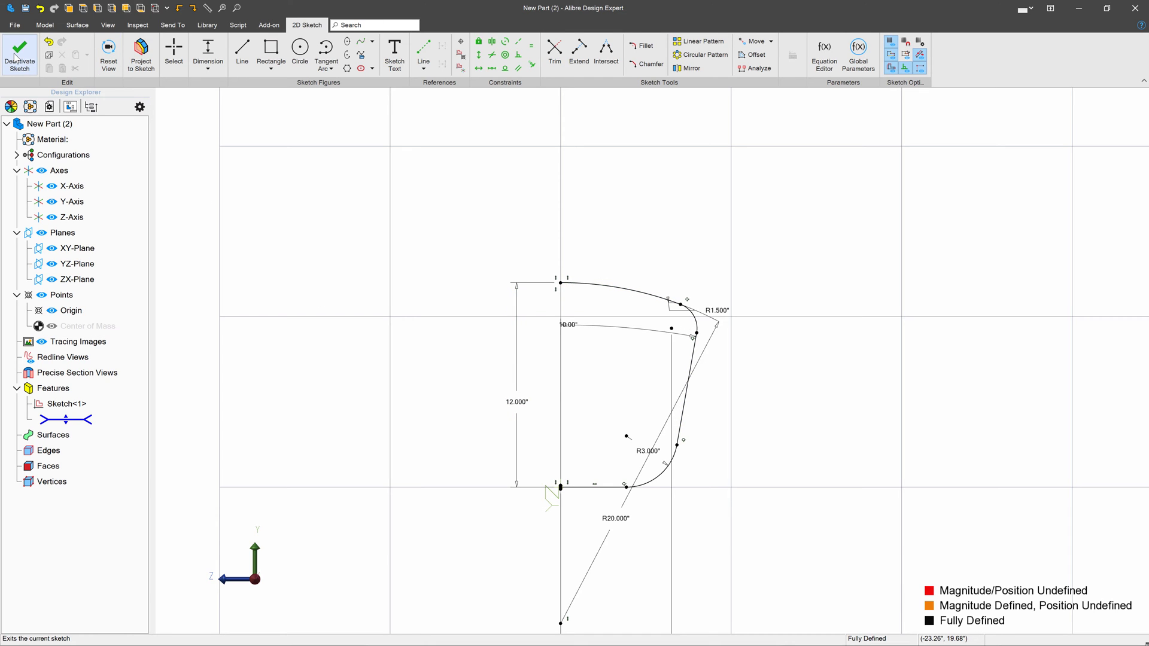
# Sweep the obround profile sketch along the entire line-and-arc path sketch as a boss with no draft.
pyautogui.moveTo(556, 450); pyautogui.dragTo(522, 429, button='middle')
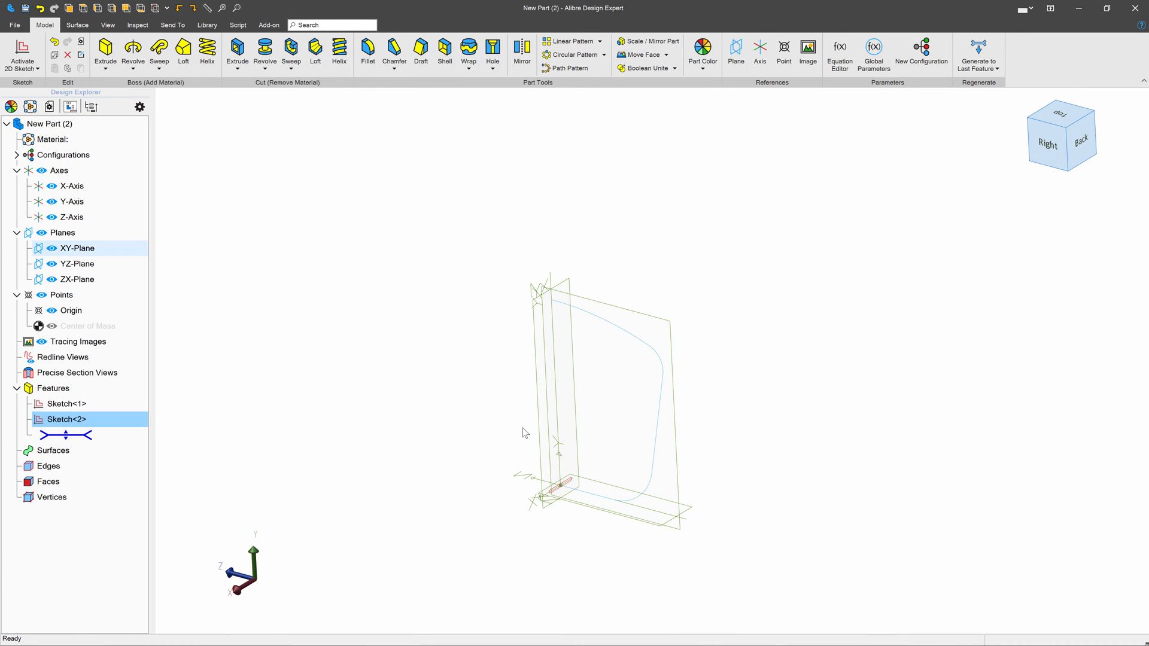
pyautogui.click(300, 189)
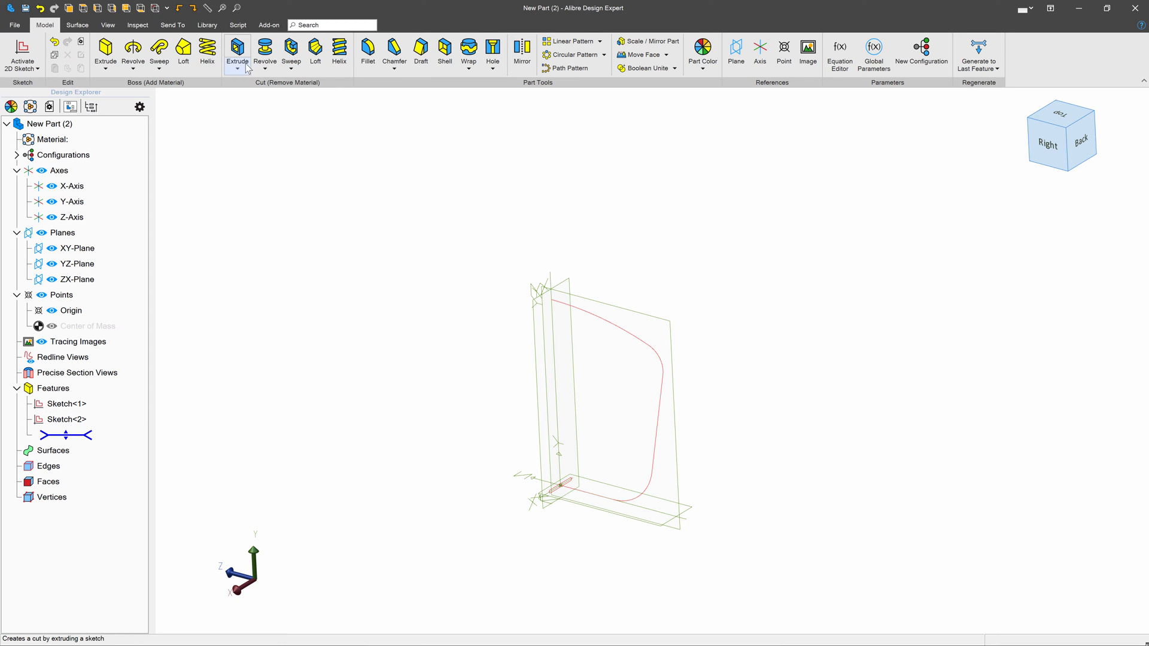
pyautogui.click(159, 49)
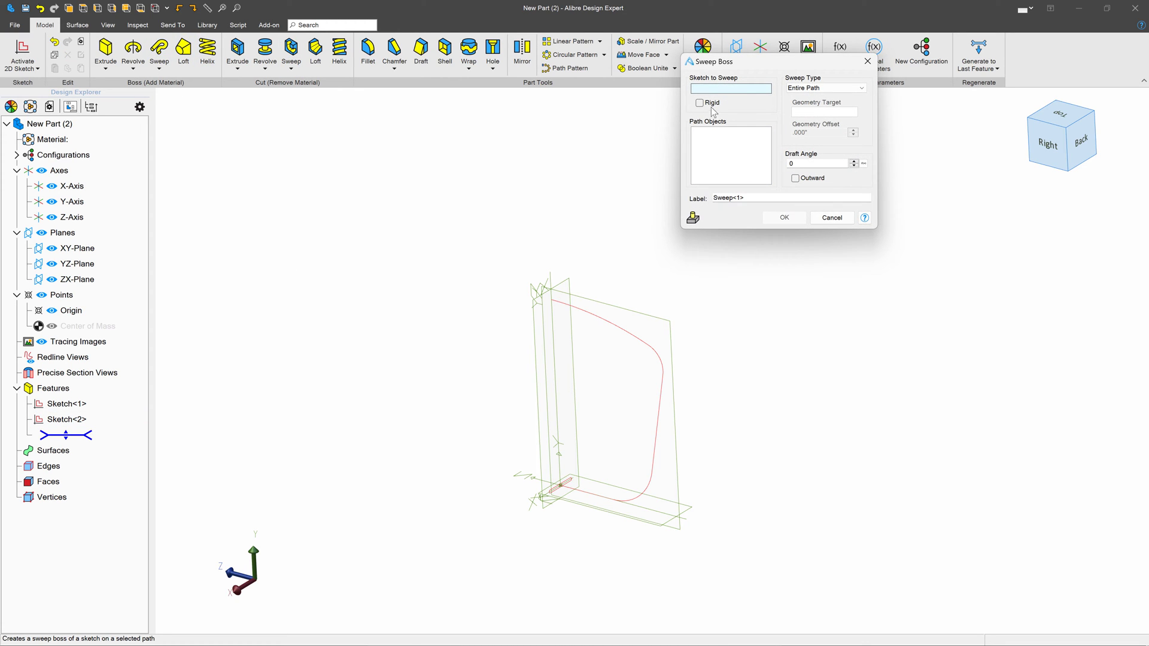
pyautogui.scroll(5, 554, 508)
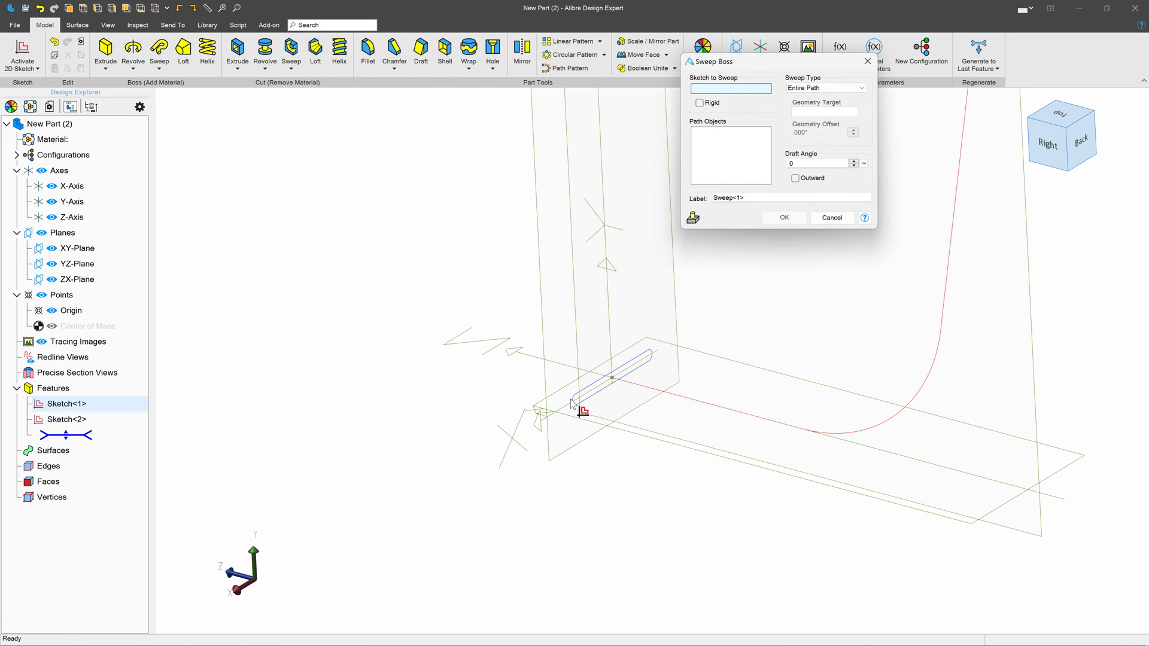
pyautogui.click(573, 405)
pyautogui.click(710, 404)
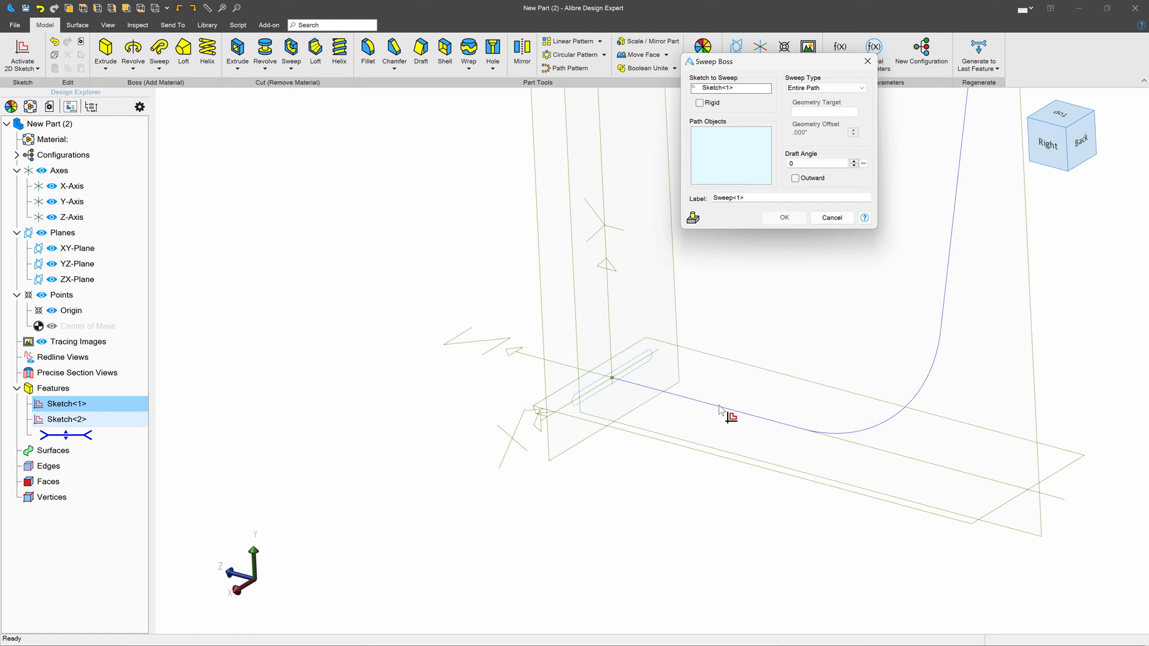
pyautogui.scroll(-5, 593, 529)
pyautogui.click(783, 219)
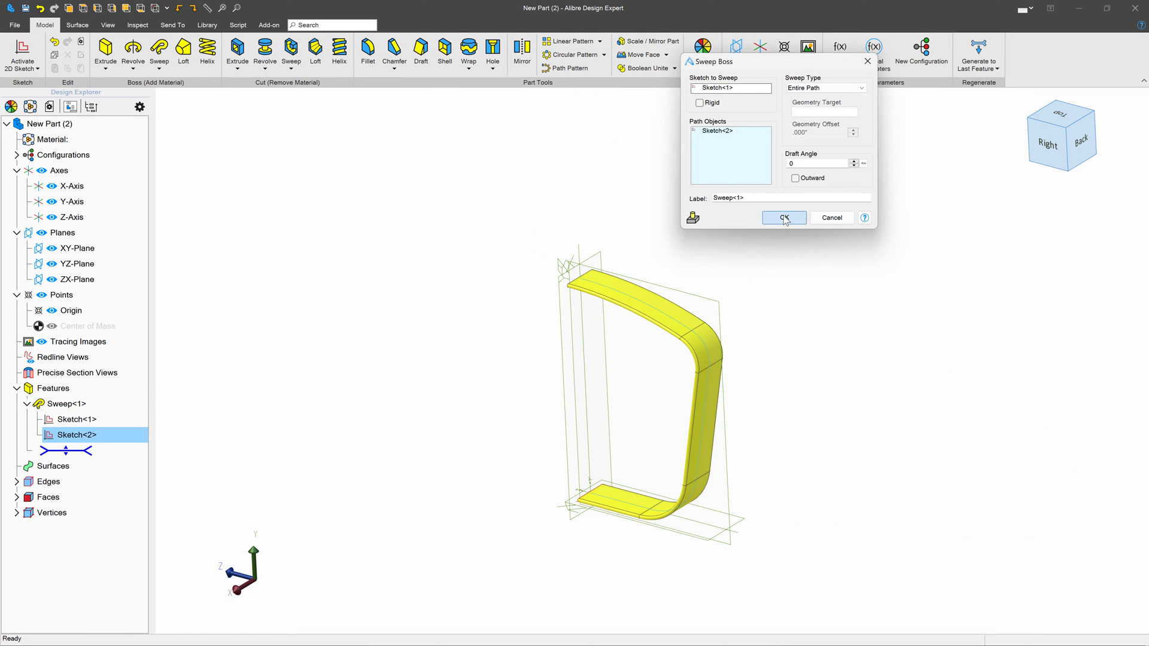
# Try mirroring the swept feature across the XY-Plane.
pyautogui.click(522, 51)
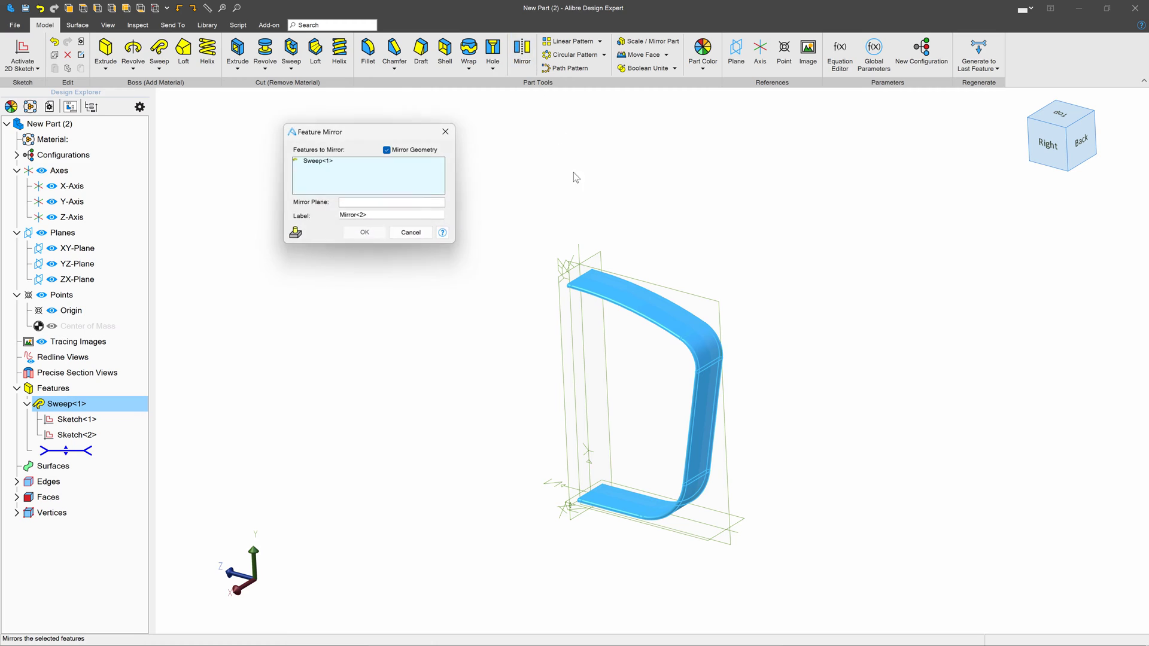
pyautogui.click(559, 295)
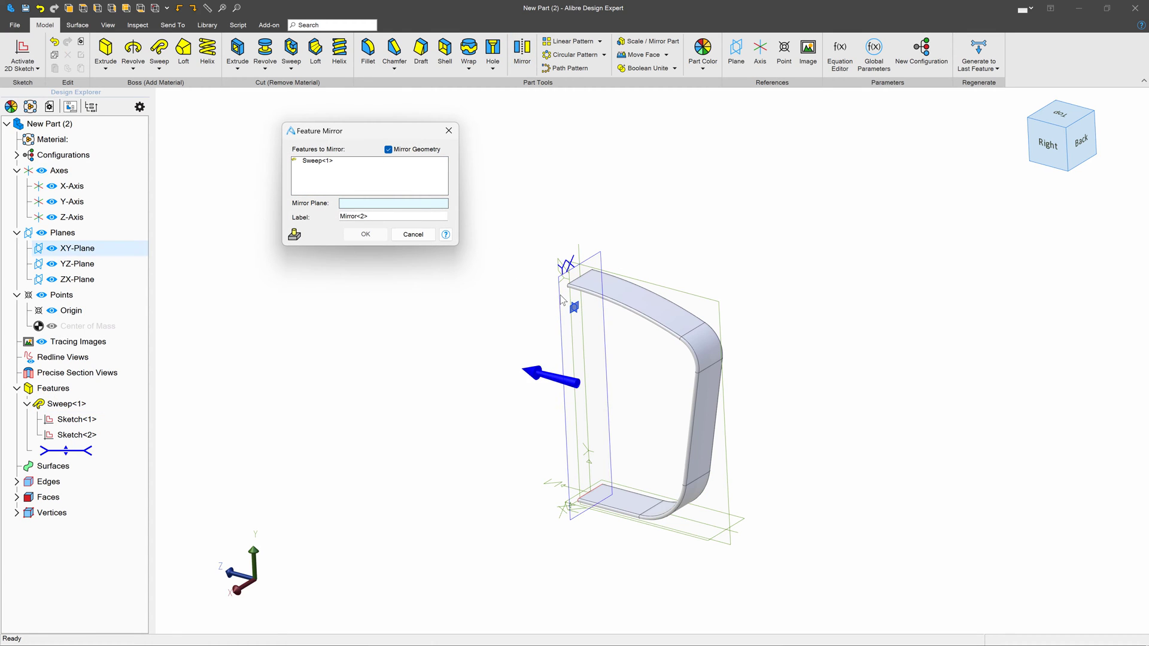
pyautogui.click(365, 234)
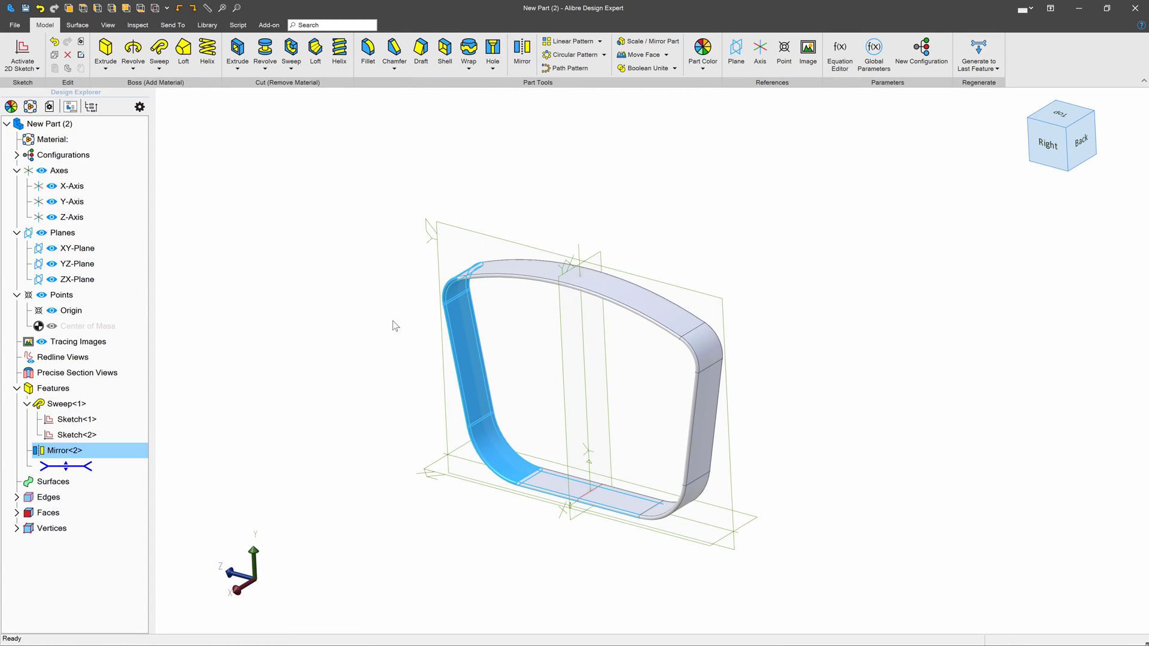
# Delete the mirror feature from the part.
pyautogui.click(394, 325)
pyautogui.rightClick(72, 456)
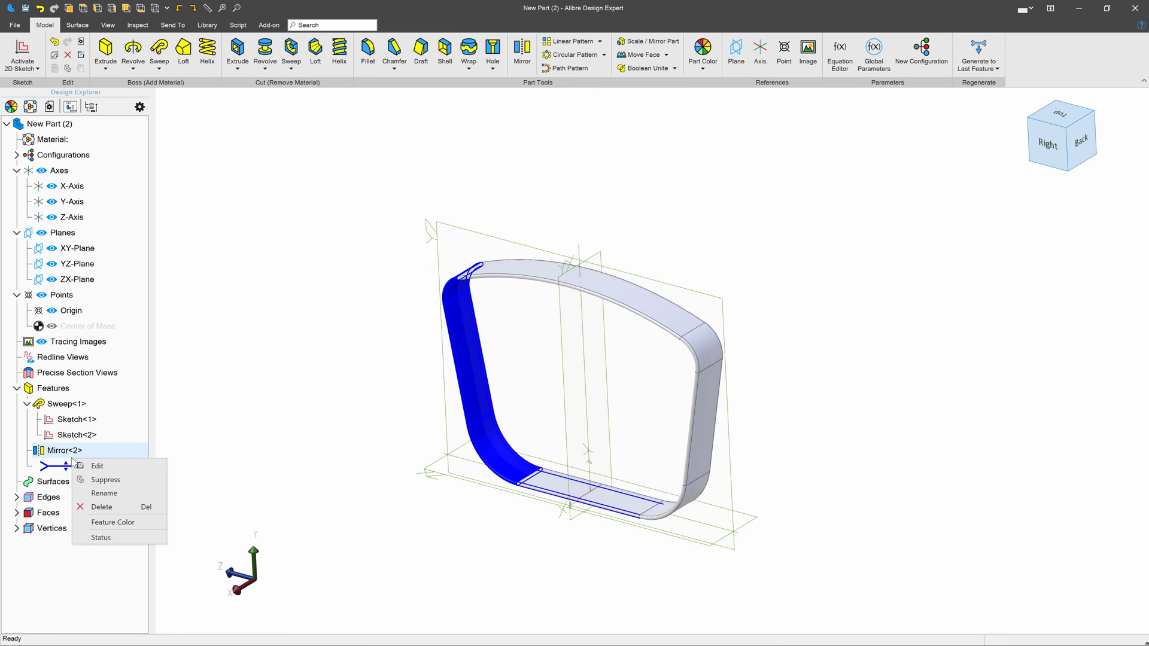
pyautogui.click(101, 507)
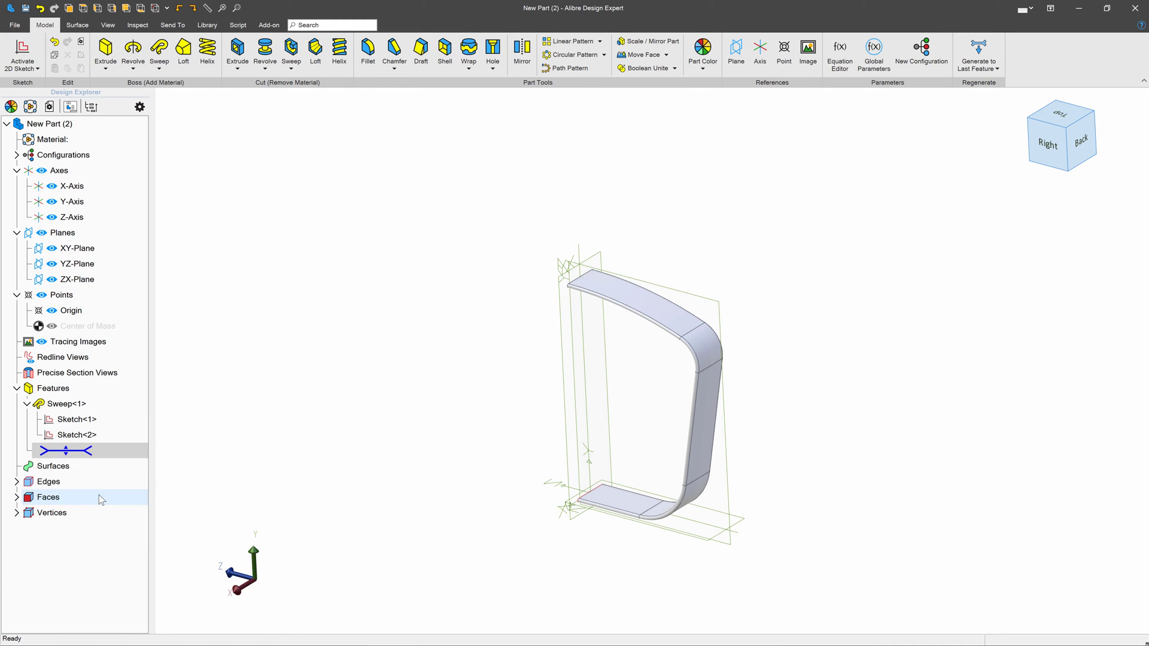
# Edit the sweep's path sketch by mirroring all its lines and arcs across the vertical reference line, and finish the sketch.
pyautogui.click(78, 420)
pyautogui.rightClick(83, 440)
pyautogui.click(106, 448)
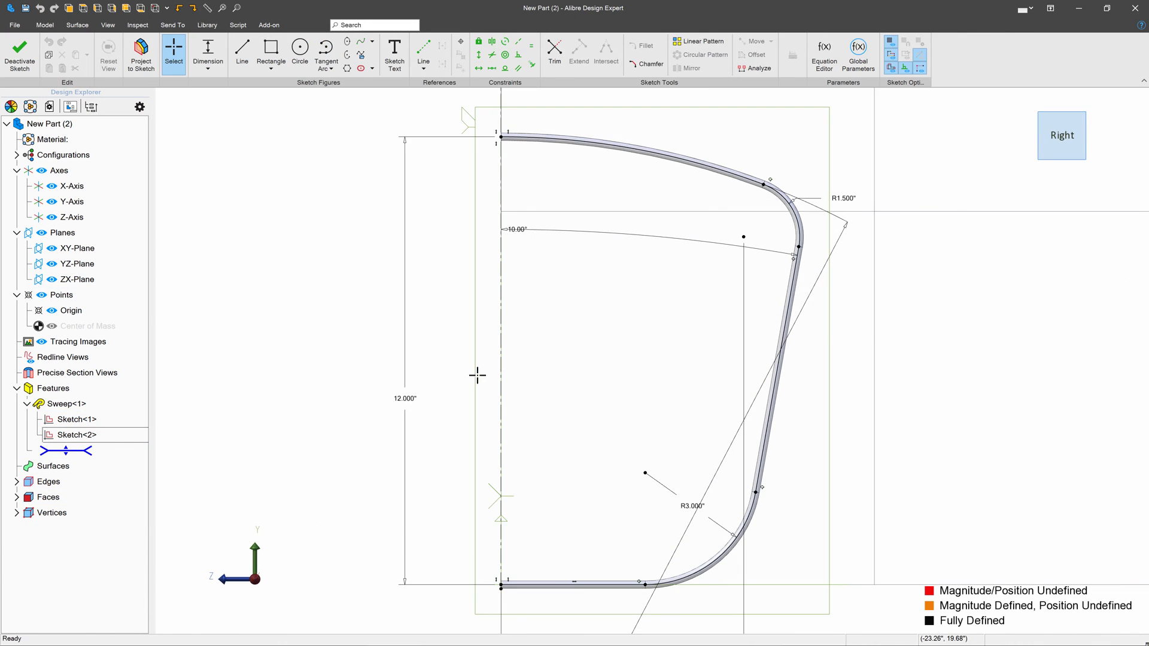
pyautogui.click(688, 67)
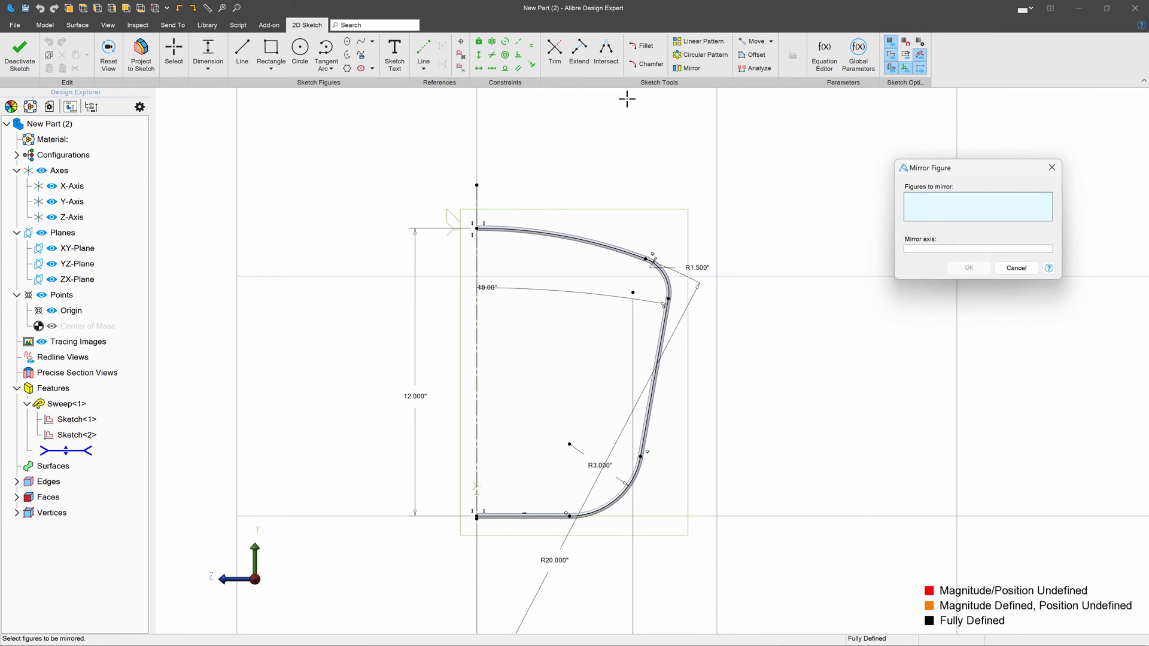
pyautogui.click(635, 255)
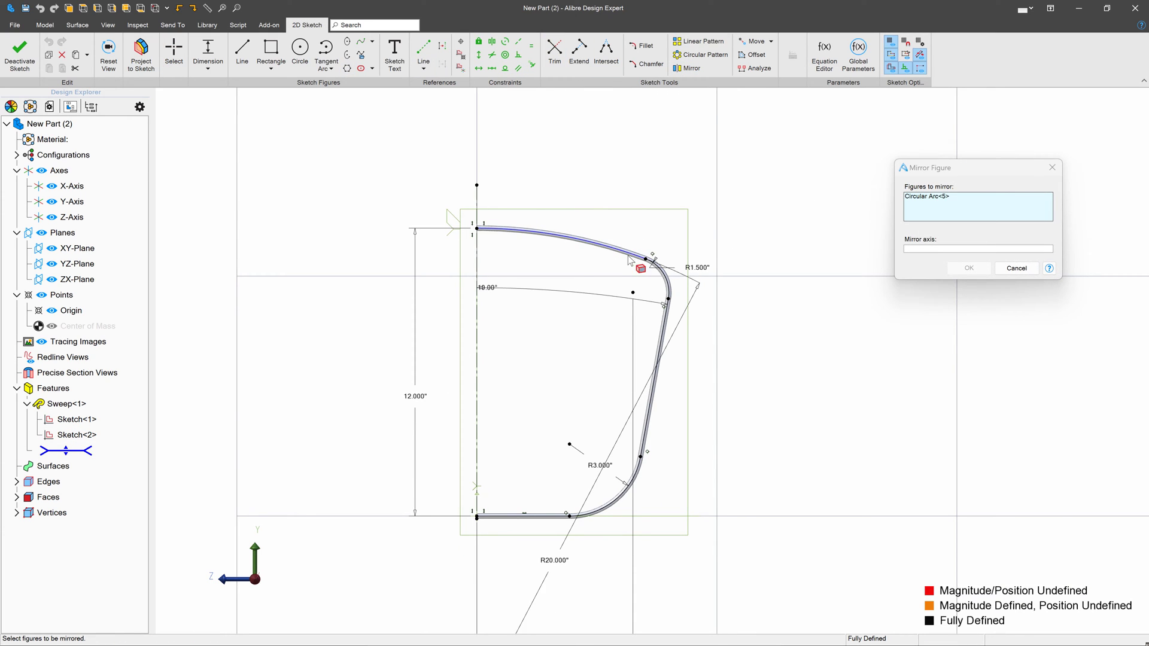
pyautogui.click(668, 275)
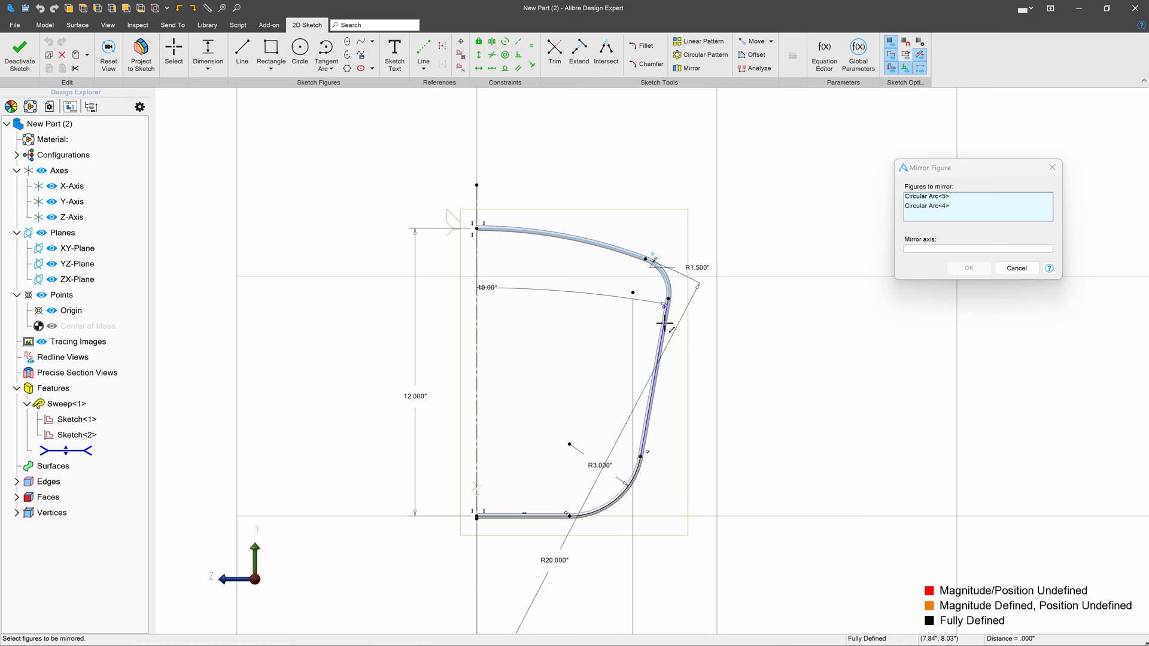
pyautogui.click(647, 417)
pyautogui.click(628, 483)
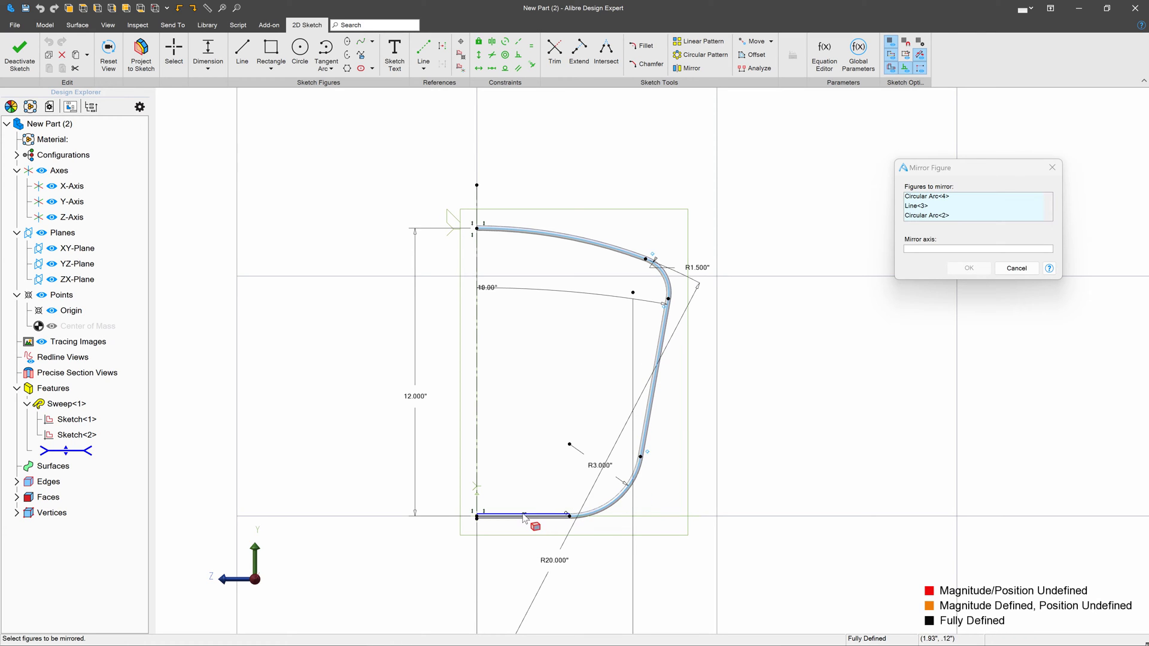
pyautogui.click(524, 515)
pyautogui.click(955, 249)
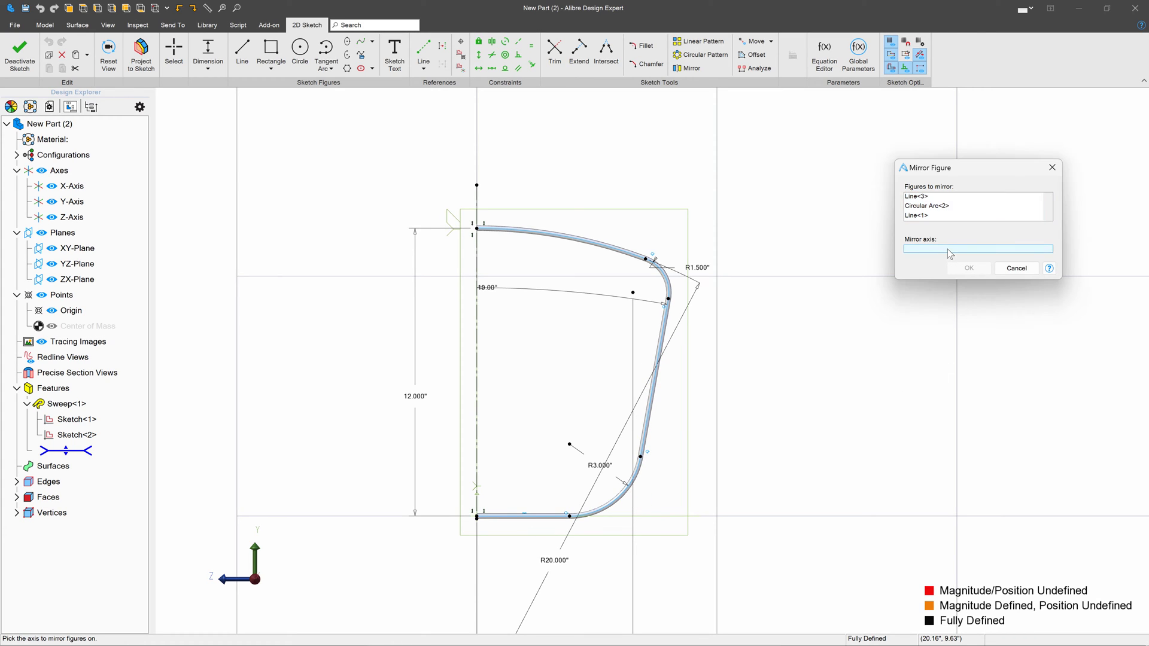
pyautogui.click(477, 277)
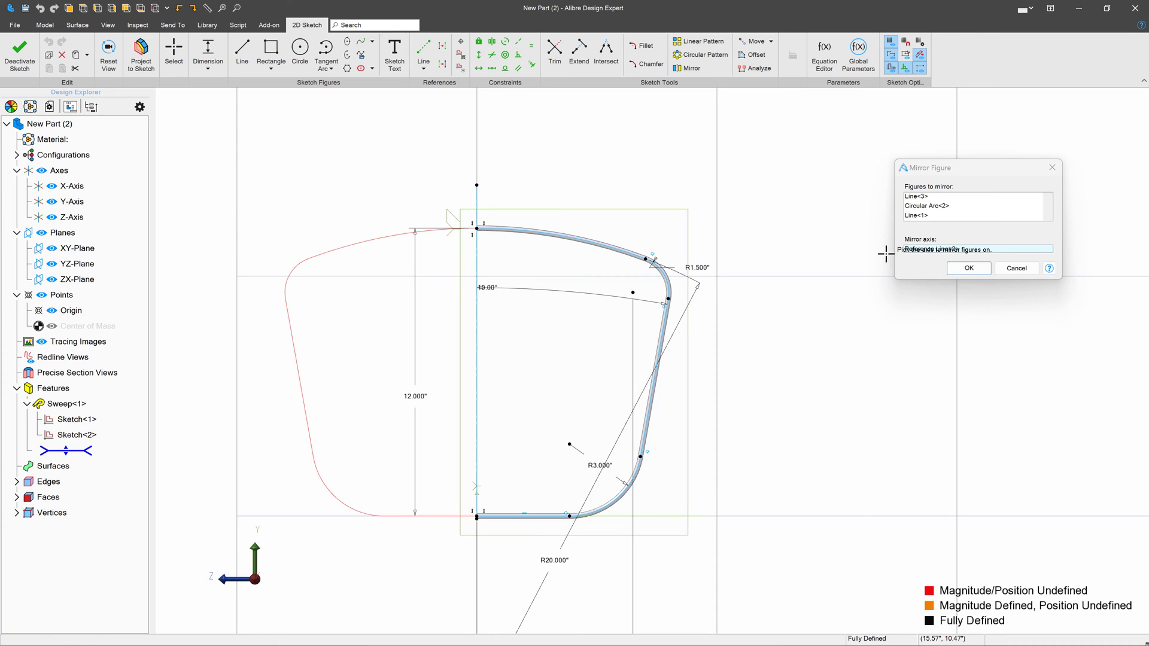
pyautogui.click(955, 269)
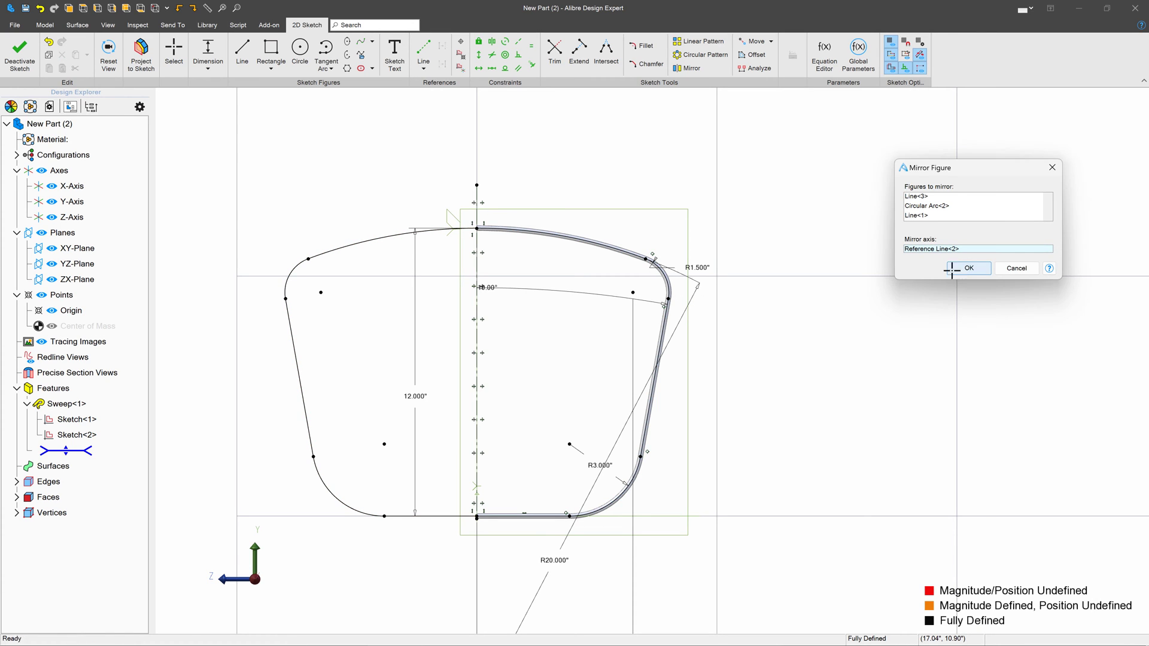
pyautogui.click(30, 56)
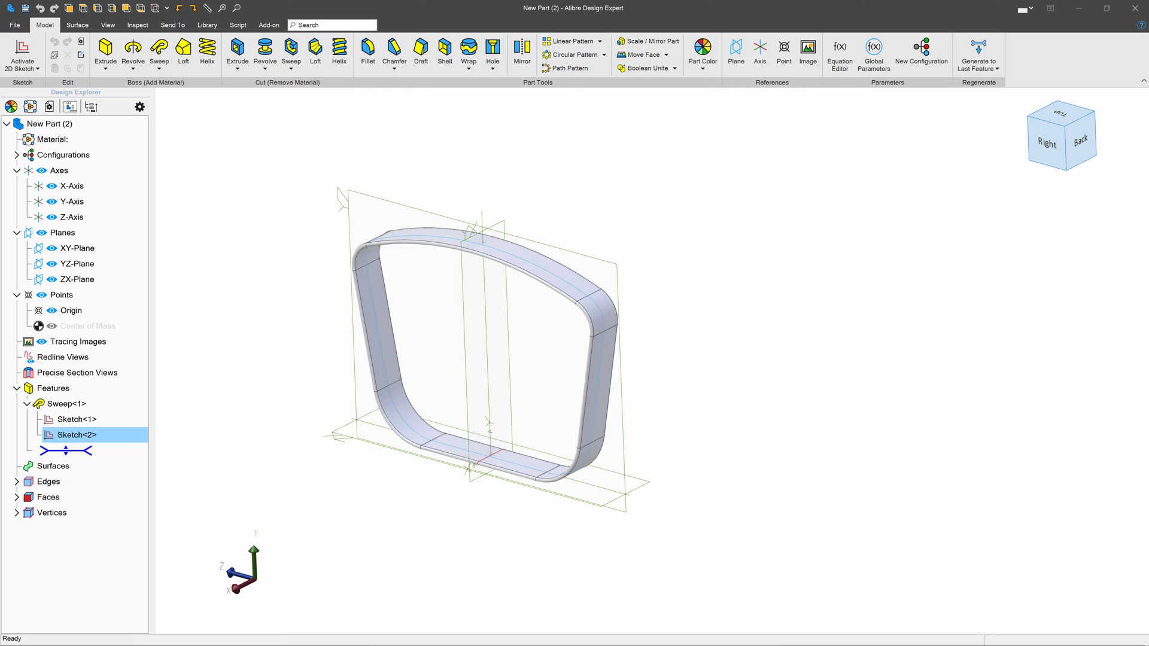
# Sketch two circles on the YZ-Plane below the frame's bottom edge, either side of the Y-Axis, the left one about 1.04 inches in diameter.
pyautogui.click(394, 201)
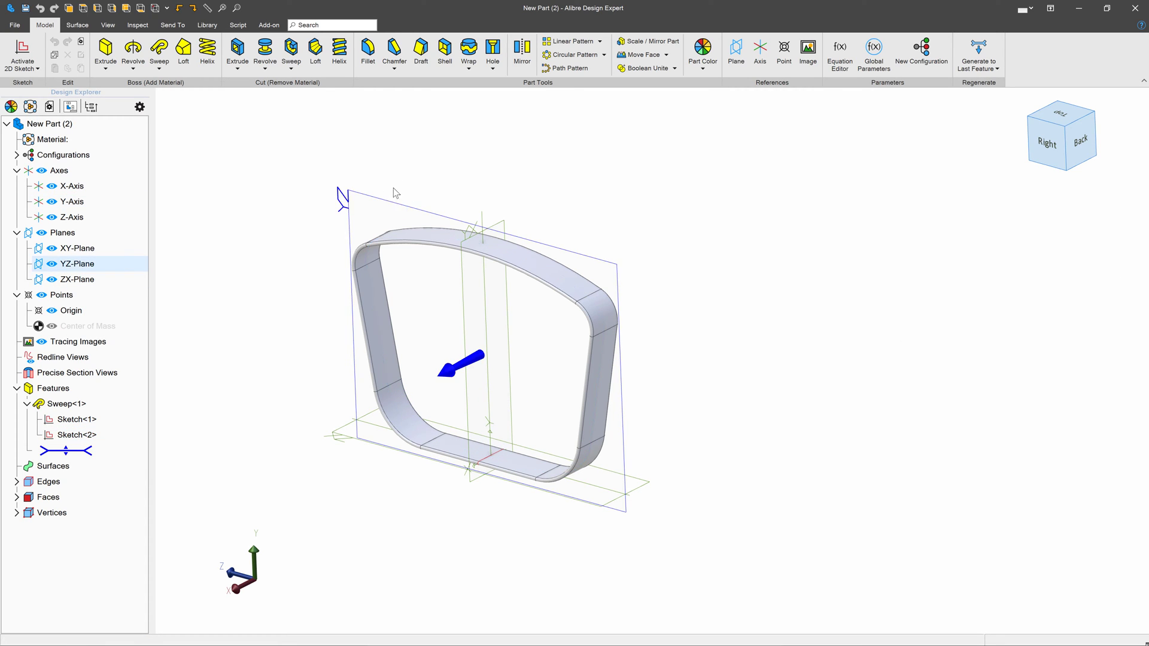
pyautogui.click(23, 48)
pyautogui.press('c')
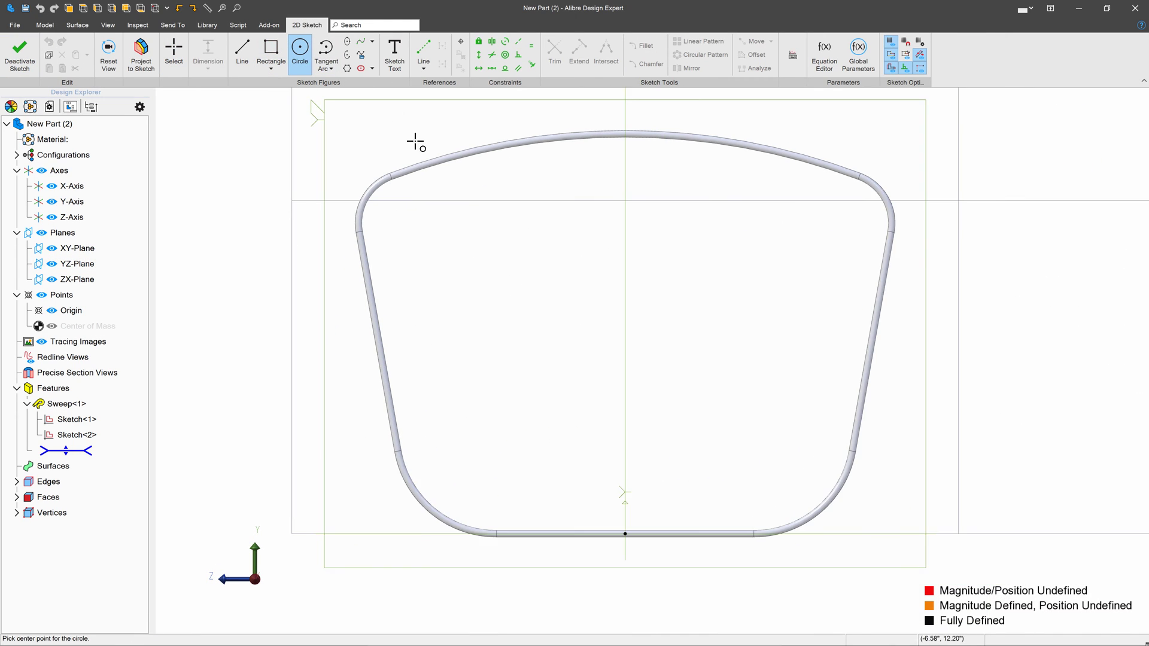
pyautogui.scroll(-1, 415, 142)
pyautogui.click(511, 476)
pyautogui.click(524, 473)
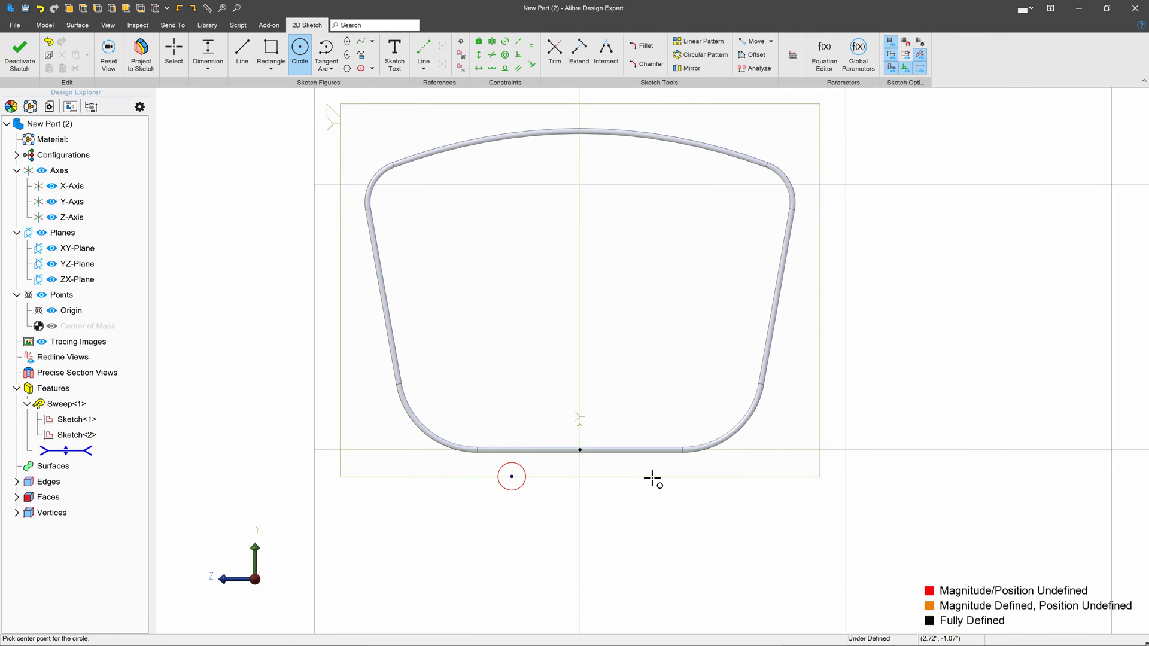
pyautogui.click(653, 478)
pyautogui.click(672, 477)
pyautogui.scroll(3, 598, 477)
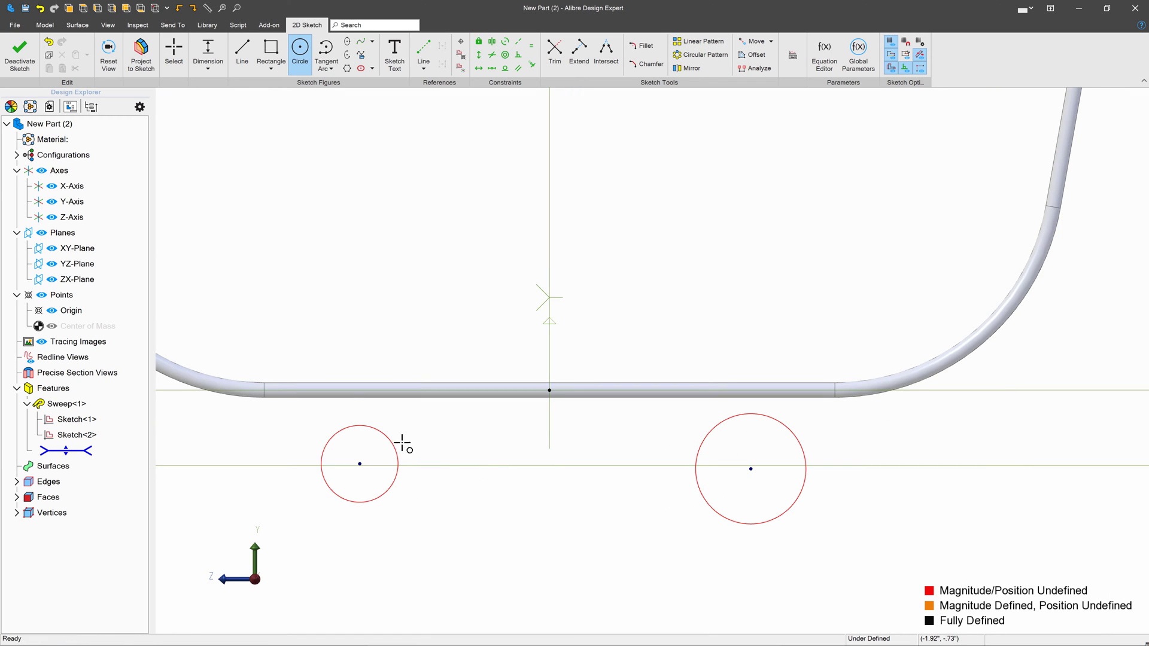
pyautogui.press('Escape')
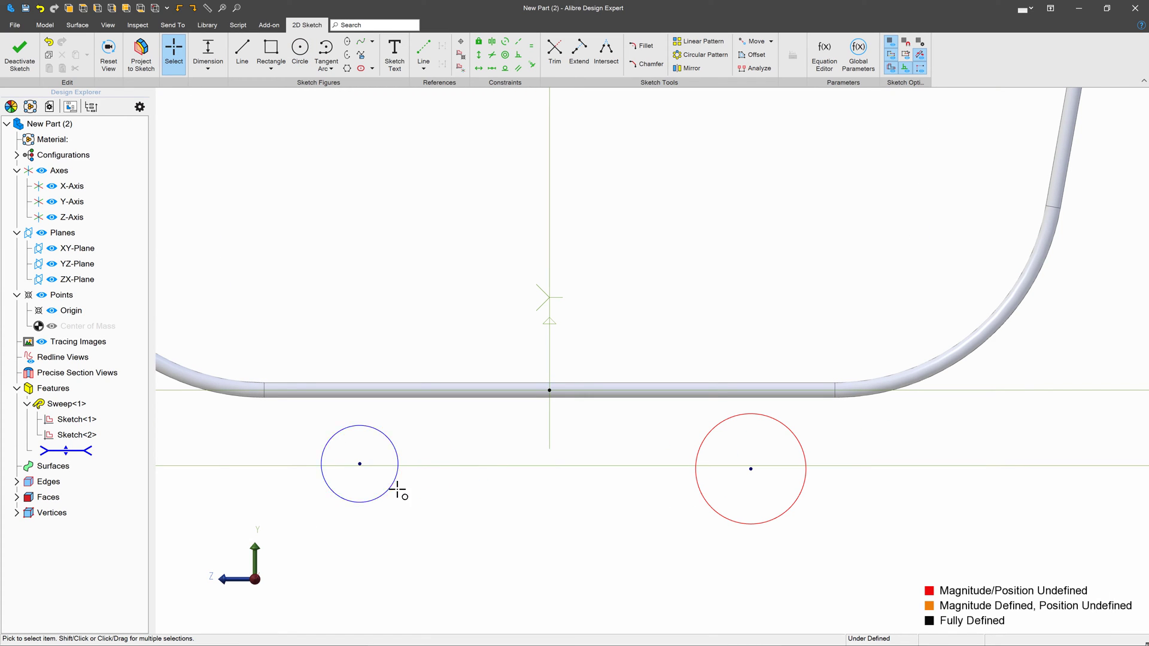
# Constrain the two circles to be symmetric about the Y-Axis.
pyautogui.click(531, 46)
pyautogui.press('Escape')
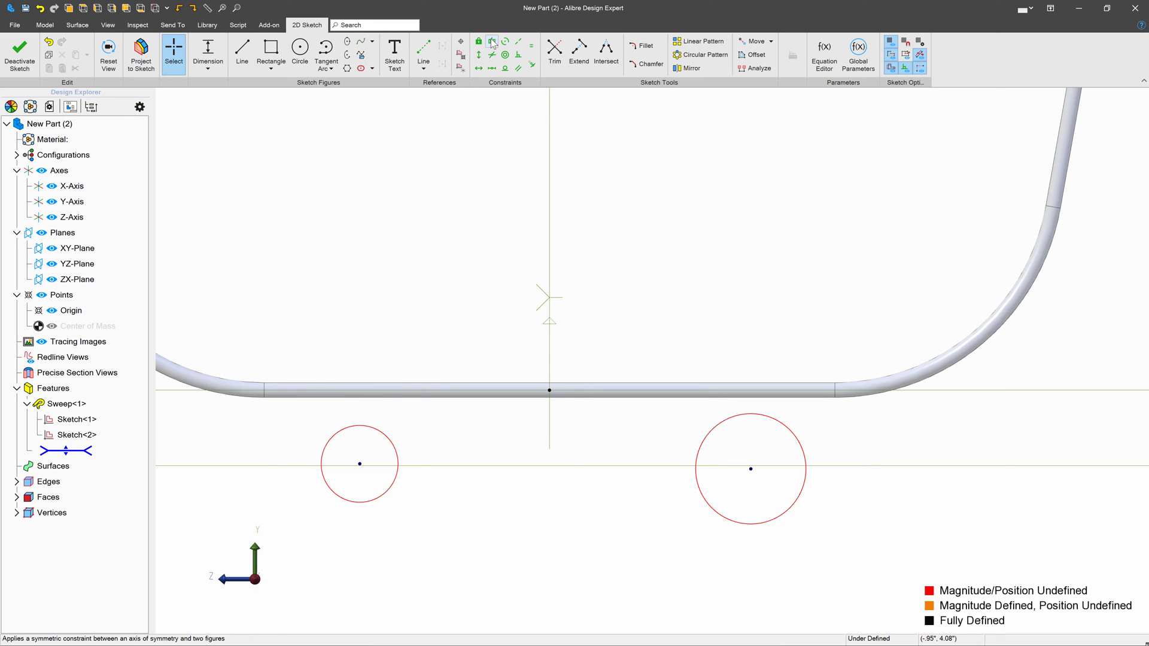
pyautogui.click(491, 41)
pyautogui.click(547, 282)
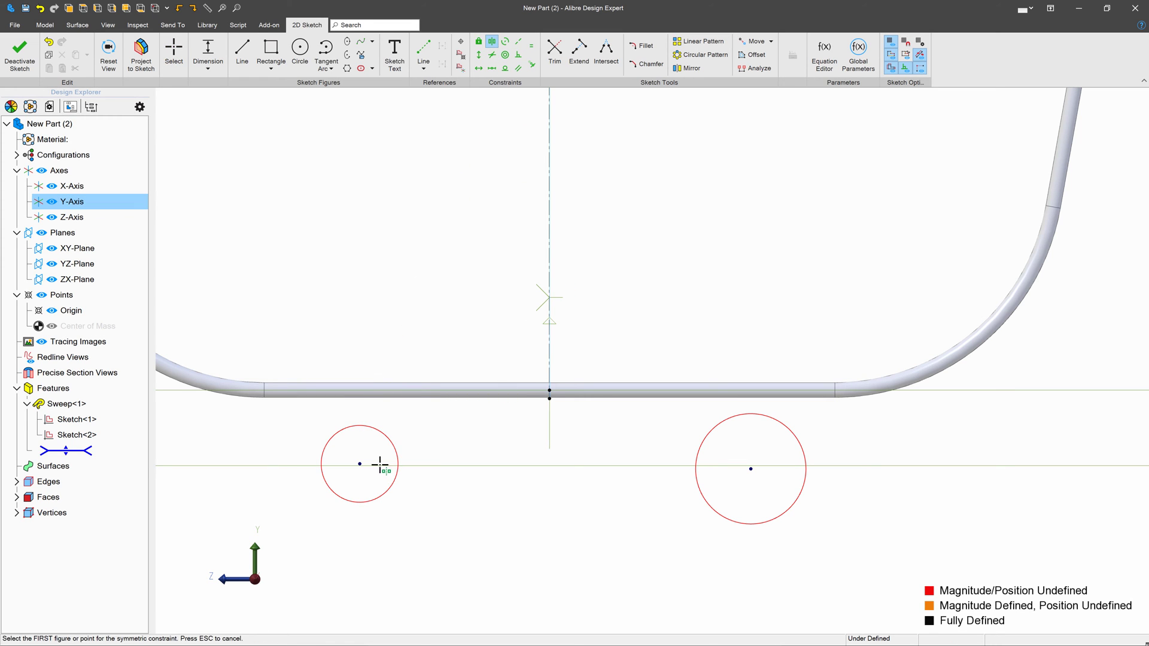
pyautogui.click(390, 440)
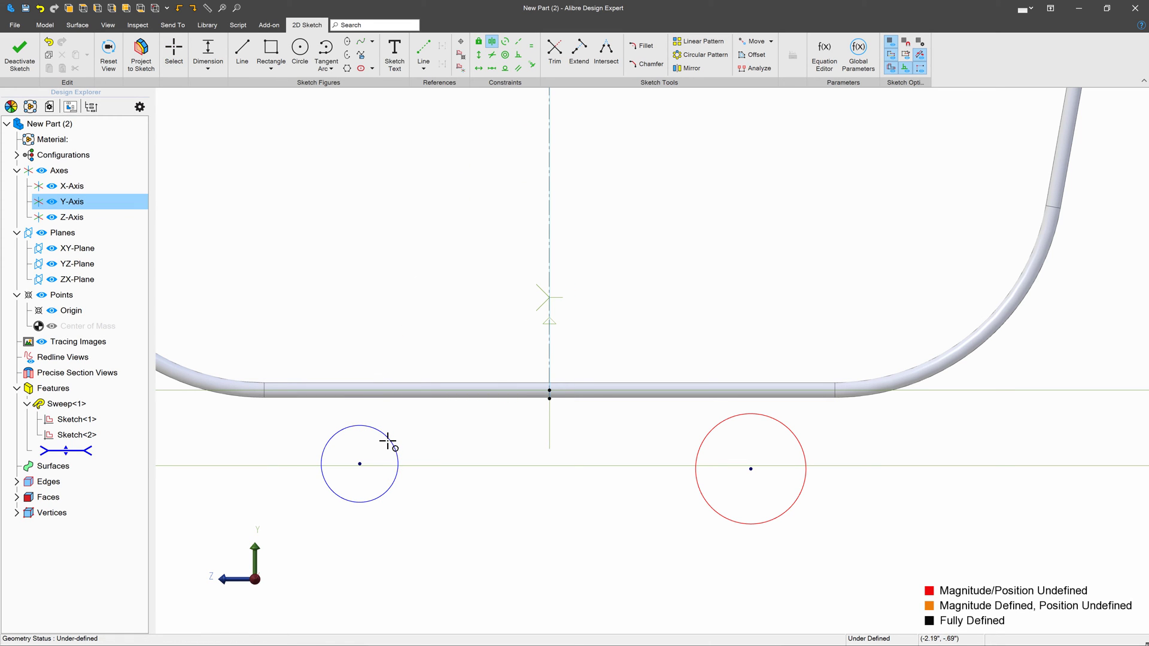
pyautogui.click(741, 418)
pyautogui.press('Escape')
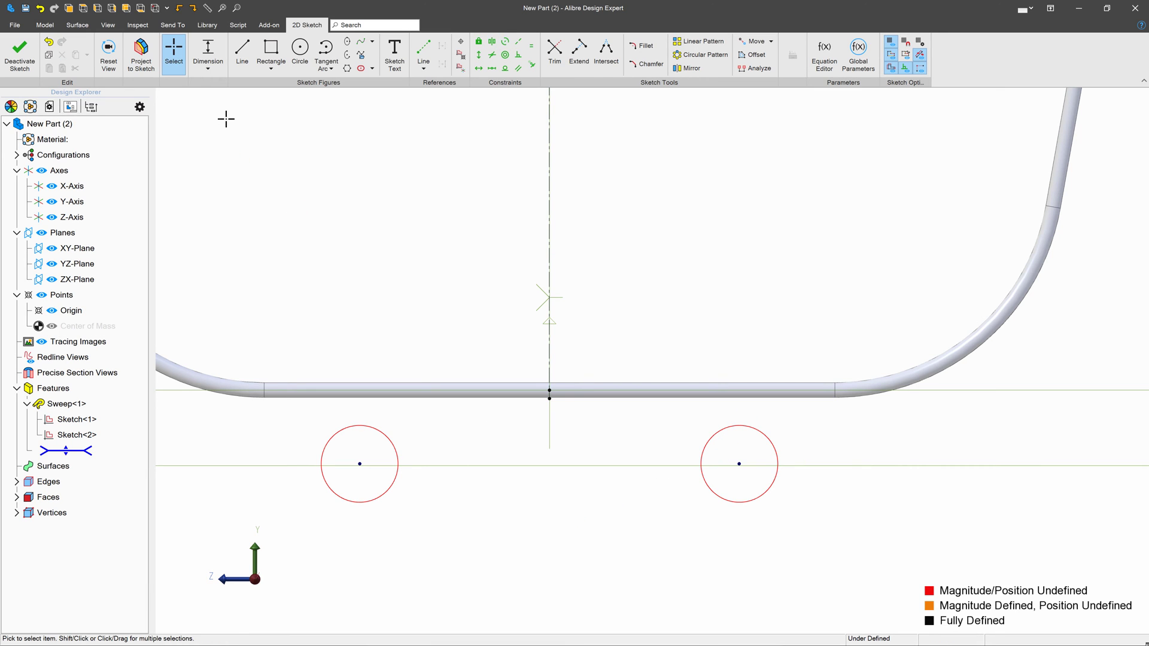
# Make the left circle tangent to the Z-Axis.
pyautogui.click(505, 68)
pyautogui.click(207, 392)
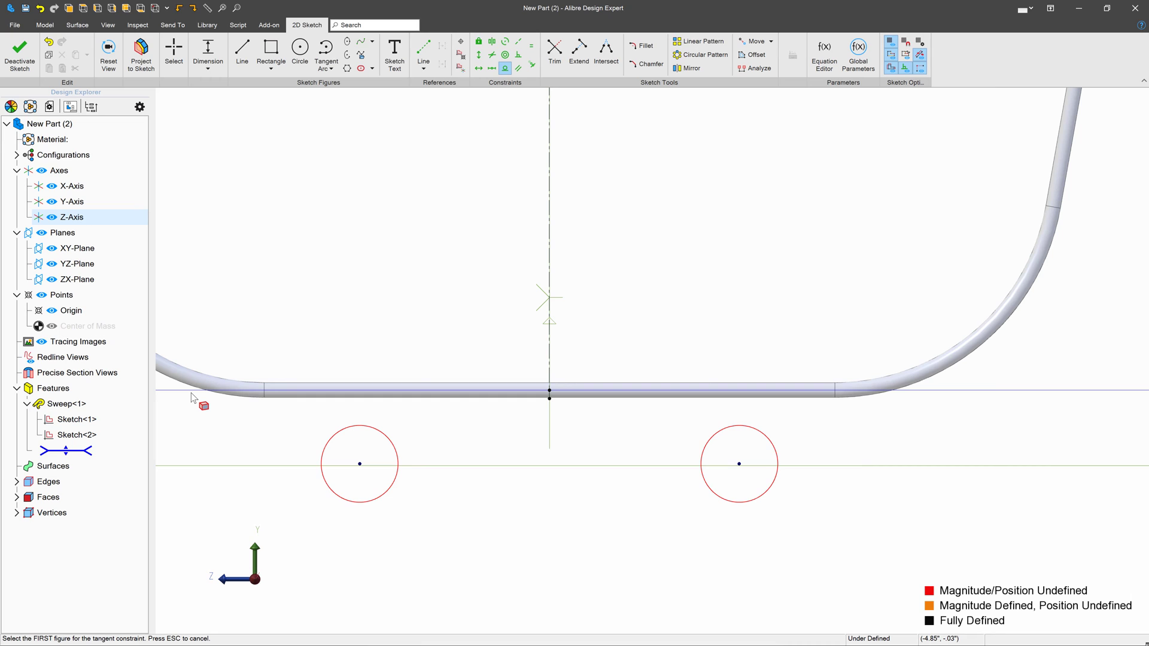
pyautogui.click(364, 427)
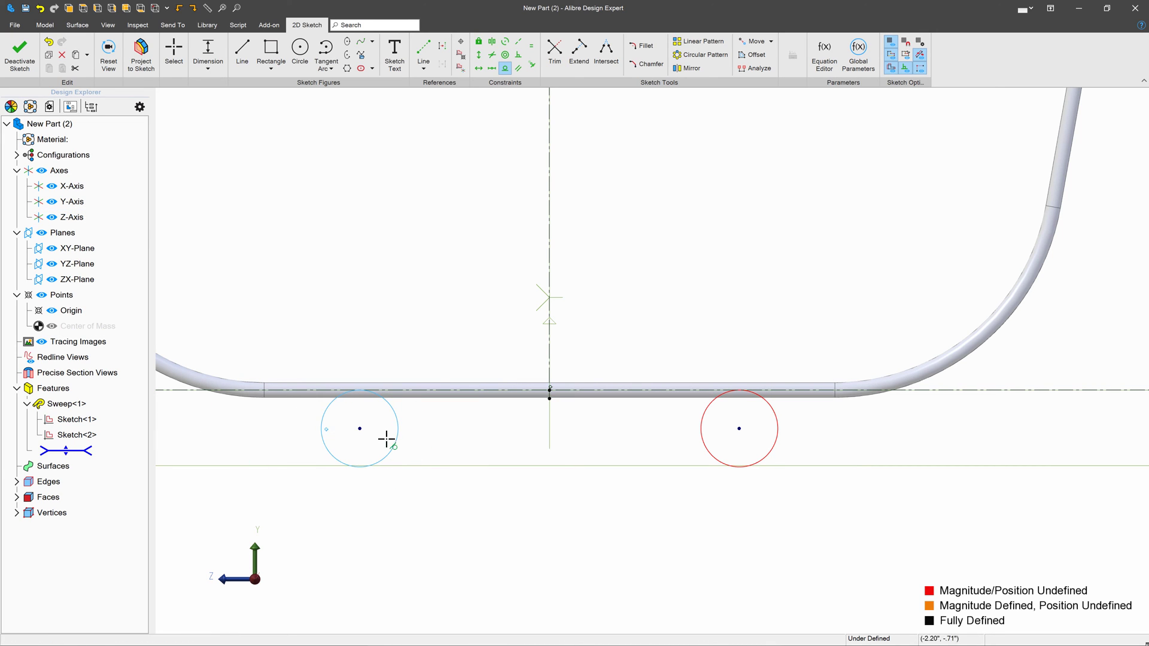
# Dimension the left circle with a diameter of 0.75 inches.
pyautogui.click(207, 54)
pyautogui.click(343, 393)
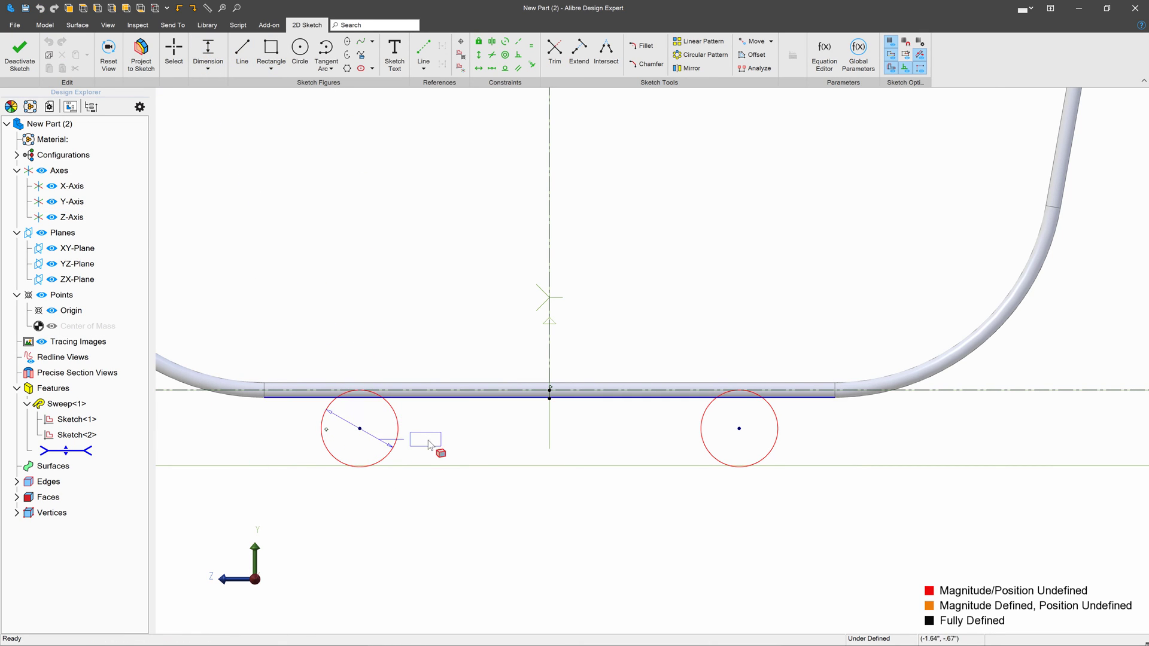
pyautogui.click(434, 441)
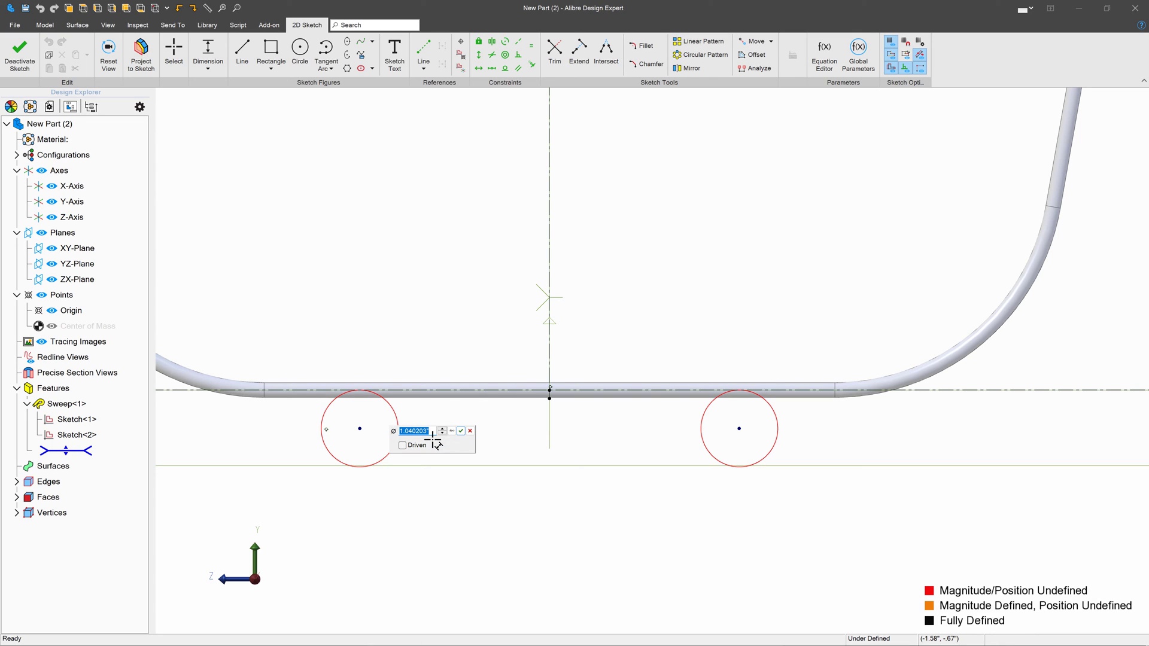
pyautogui.write('.75')
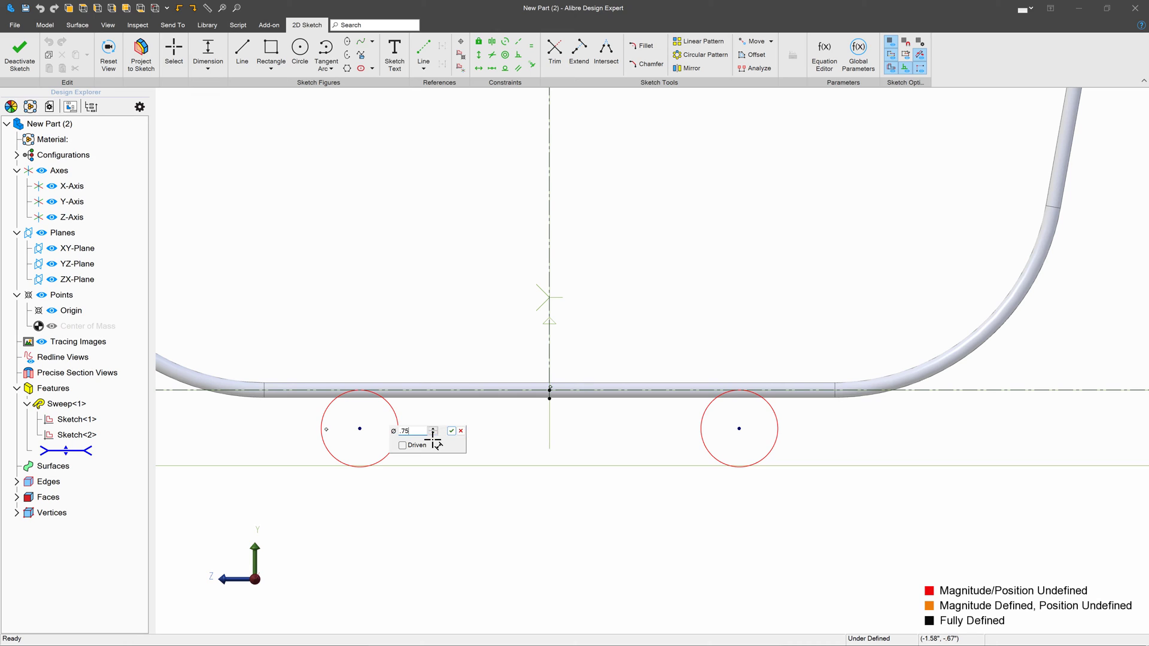
pyautogui.press('Return')
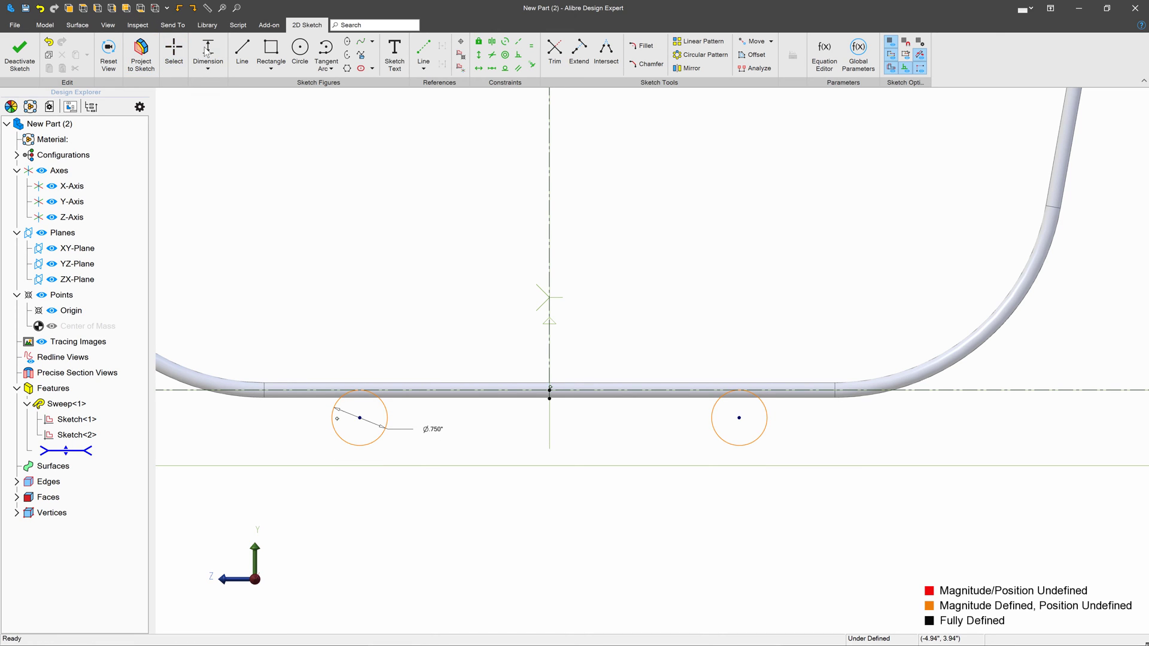
# Dimension the distance between the two circle centres as 6.5 inches and finish the sketch.
pyautogui.click(374, 423)
pyautogui.click(739, 418)
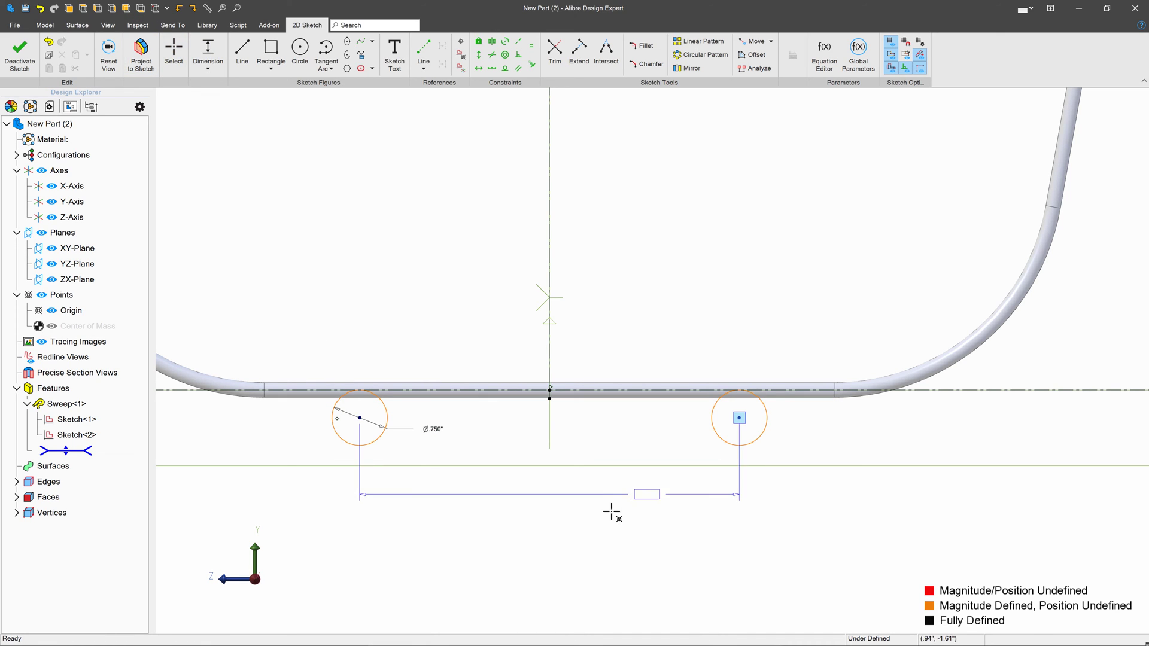
pyautogui.click(584, 508)
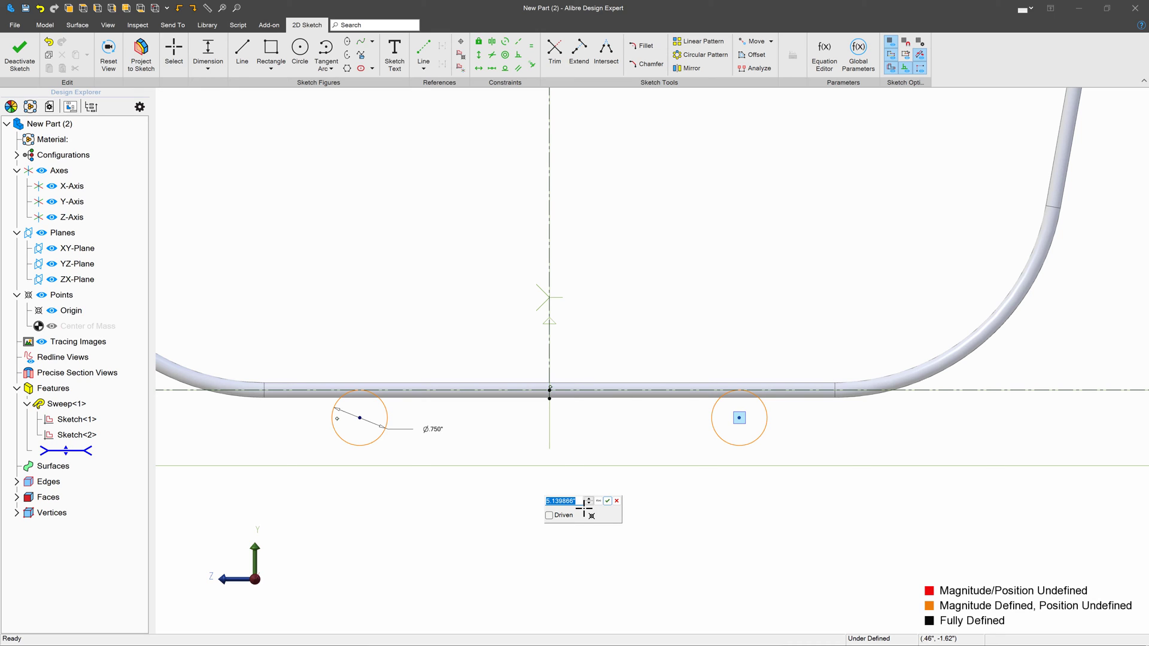
pyautogui.click(580, 502)
pyautogui.write('6.5')
pyautogui.press('Return')
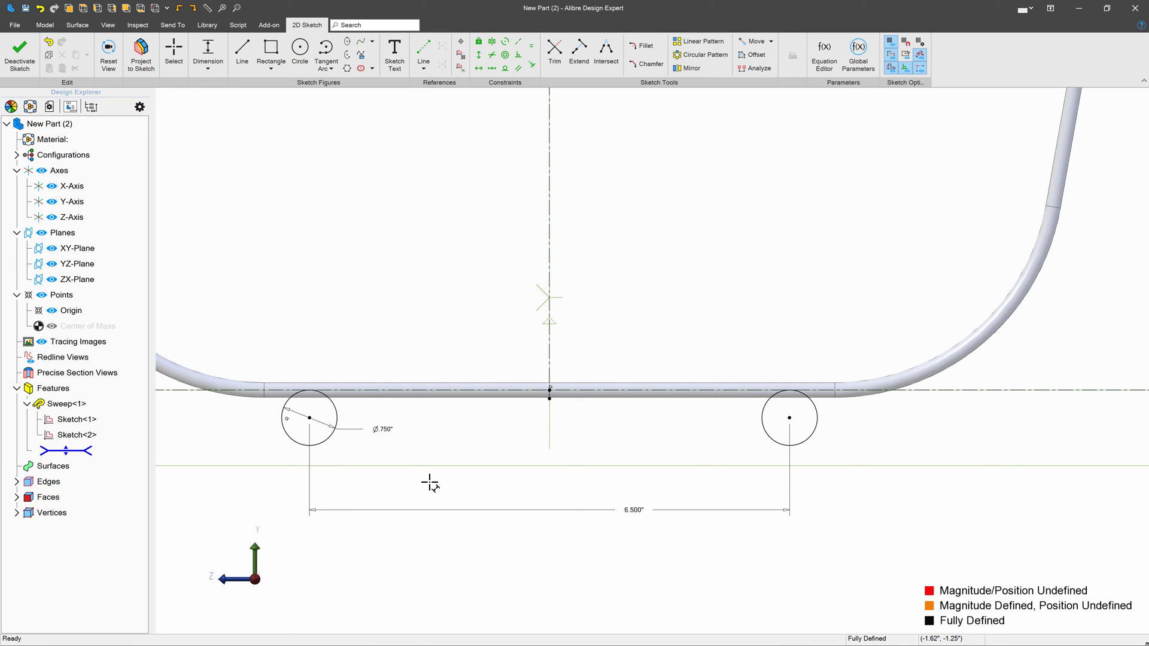
pyautogui.click(19, 53)
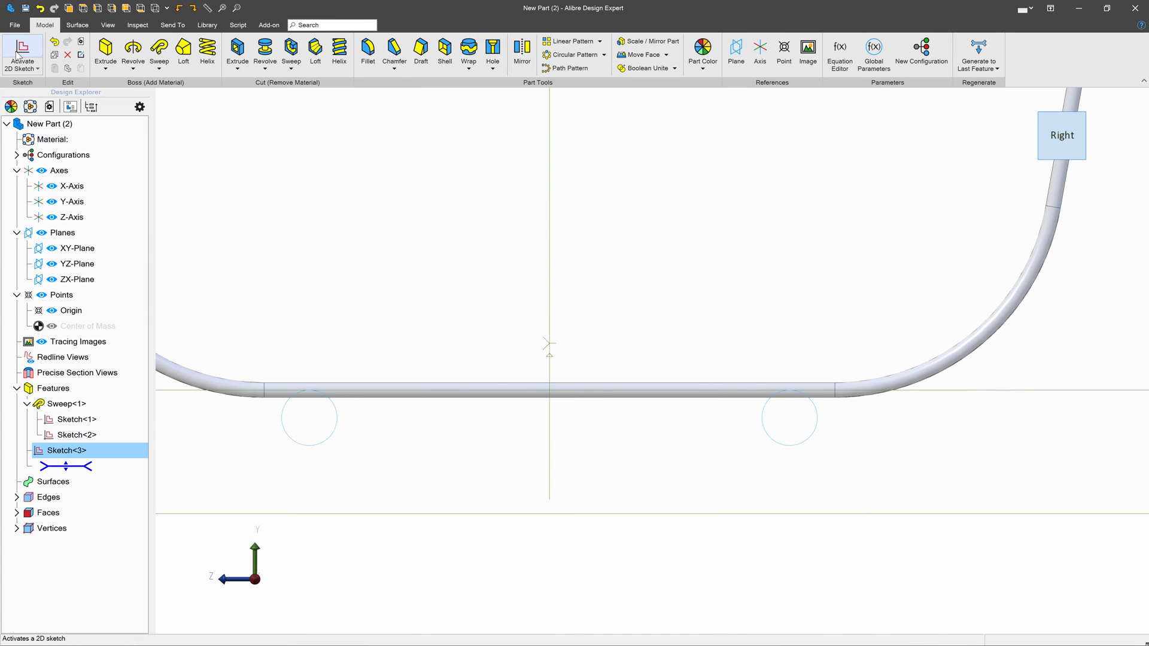
# Extrude the two sketched circles as a boss with the Mid Plane type.
pyautogui.moveTo(322, 353); pyautogui.dragTo(314, 359, button='middle')
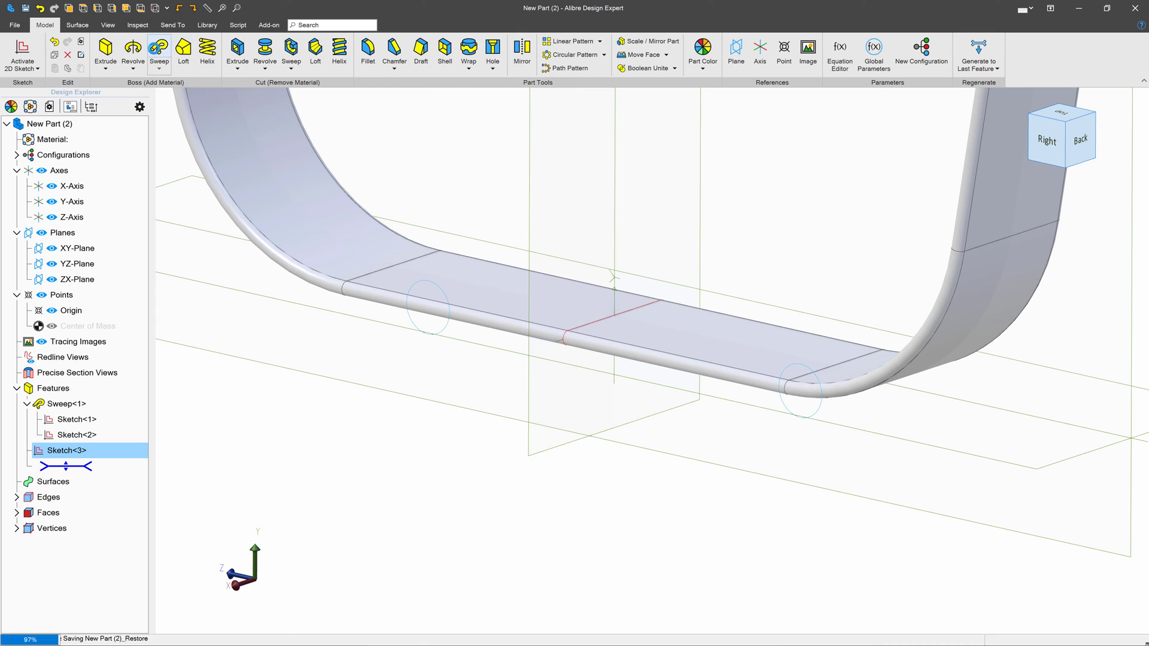
pyautogui.click(105, 50)
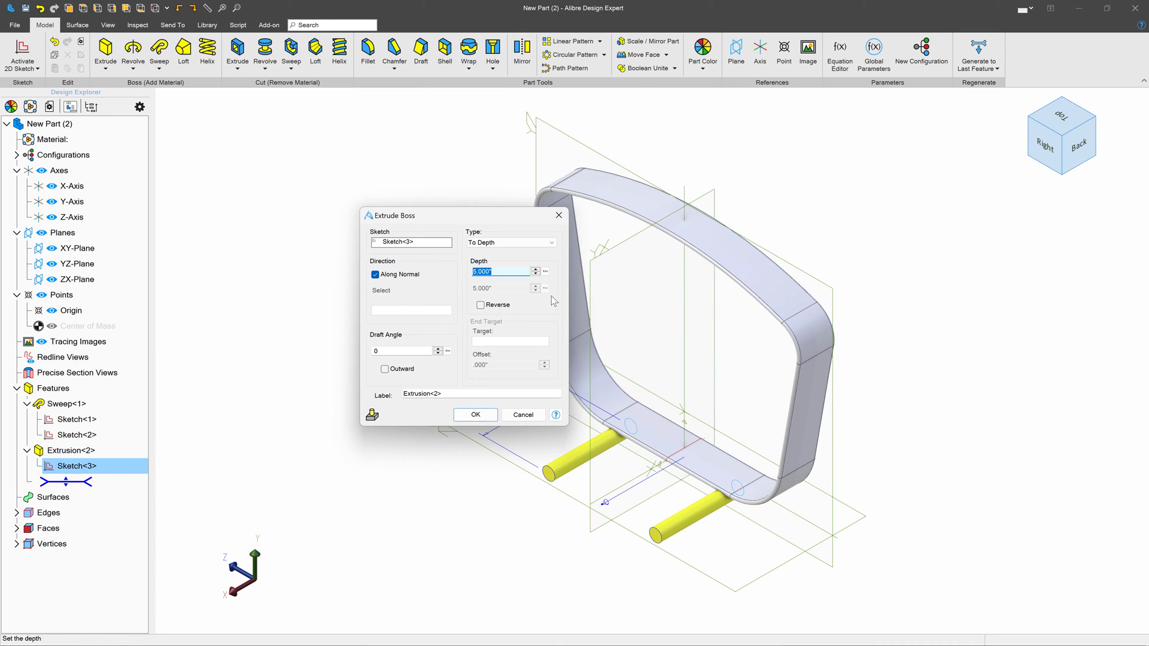
pyautogui.click(508, 243)
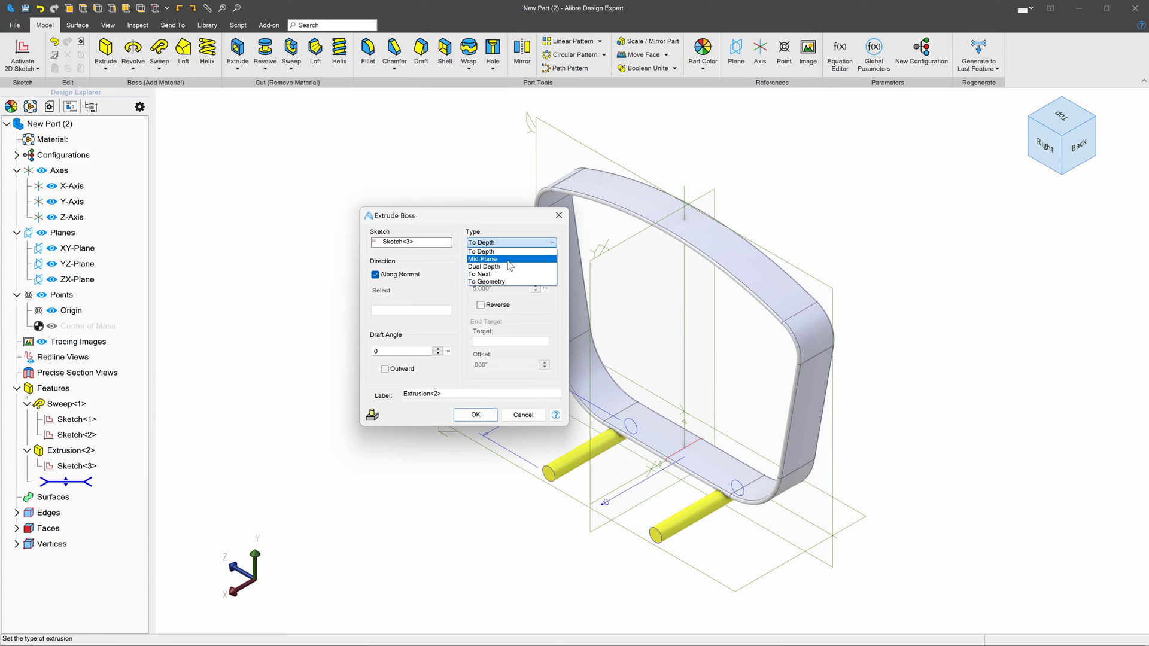
pyautogui.click(507, 259)
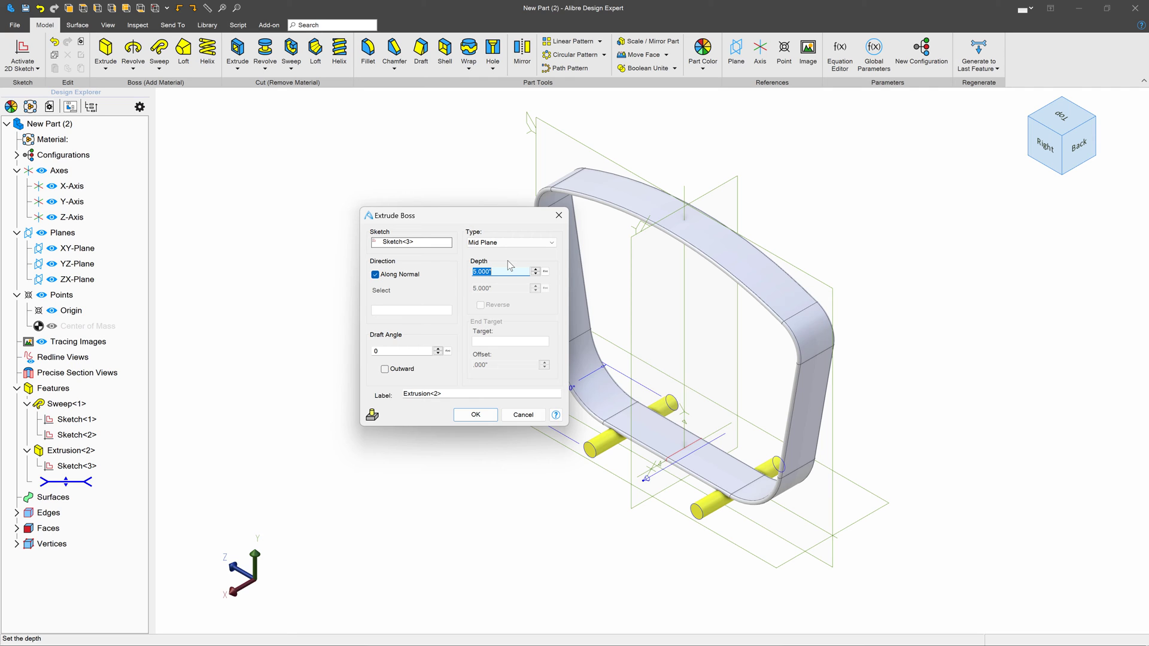
pyautogui.press('Return')
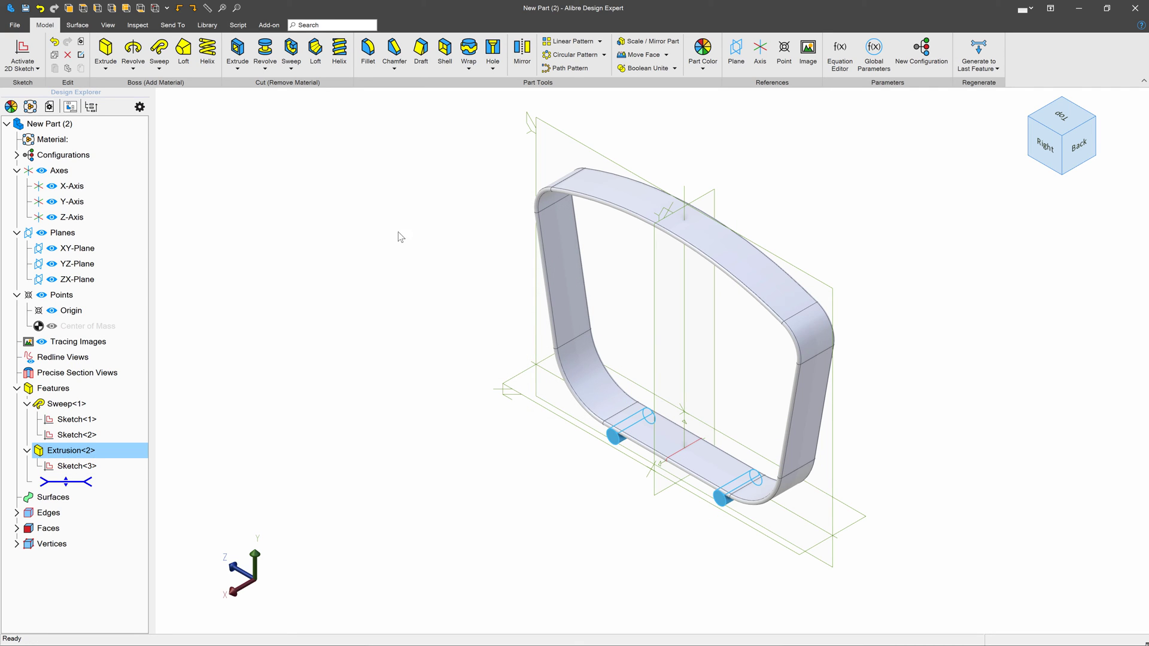
# Set up a constant-radius 0.2 inch fillet on the edge where the left cylinder meets the frame's underside.
pyautogui.scroll(5, 603, 399)
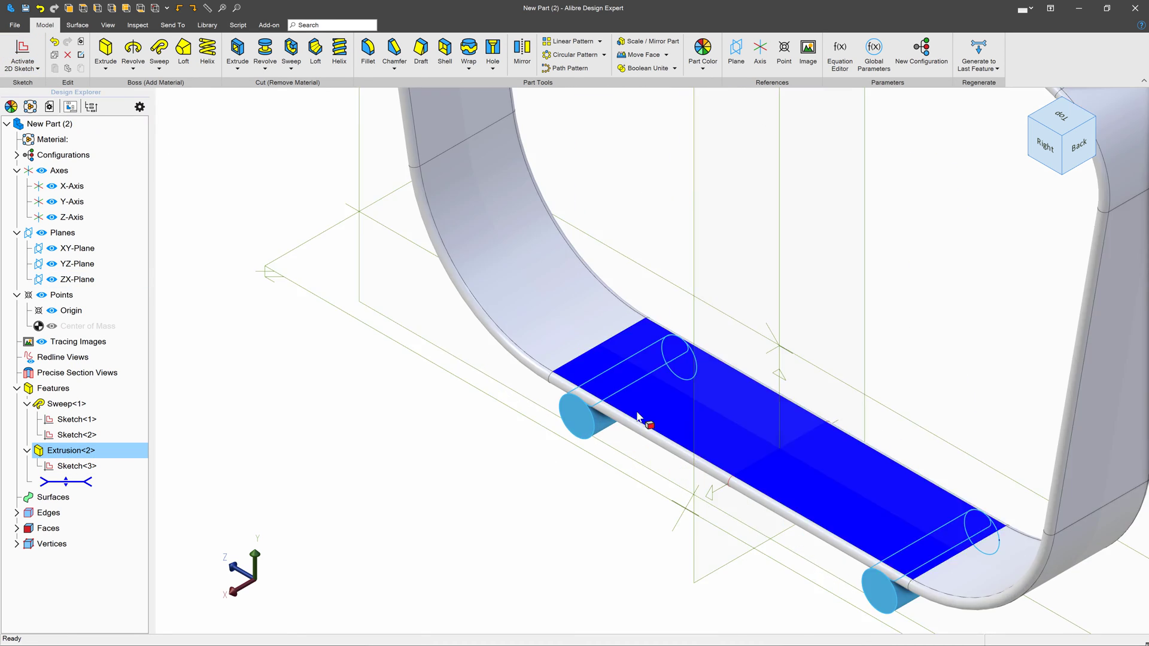
pyautogui.scroll(-5, 603, 399)
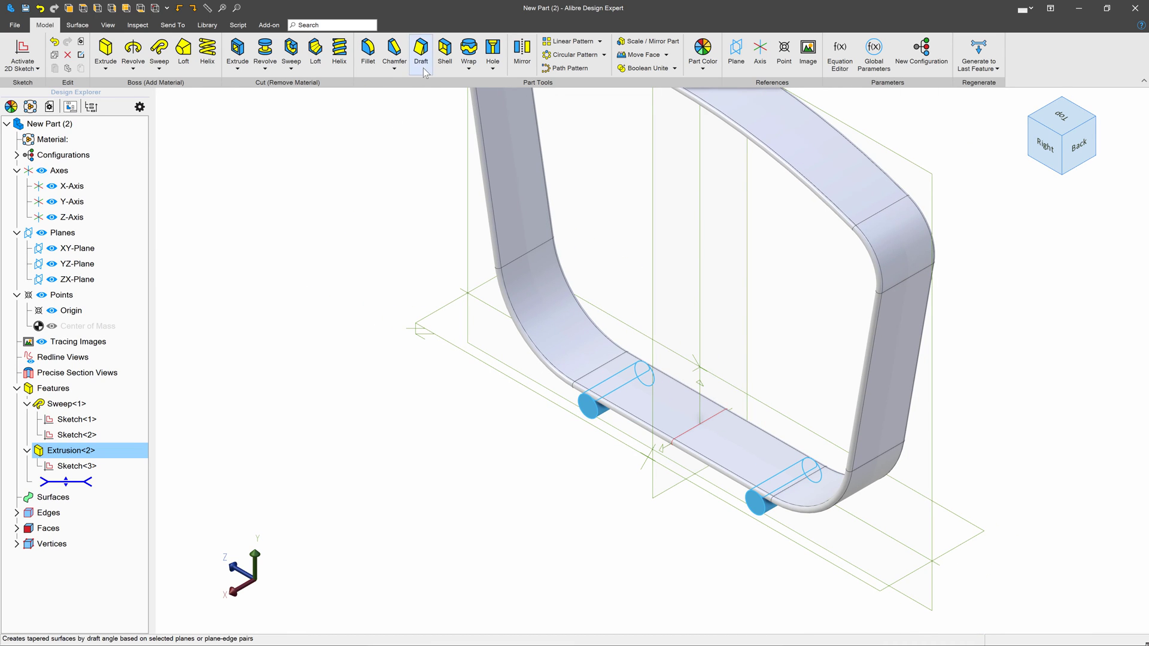
pyautogui.click(368, 51)
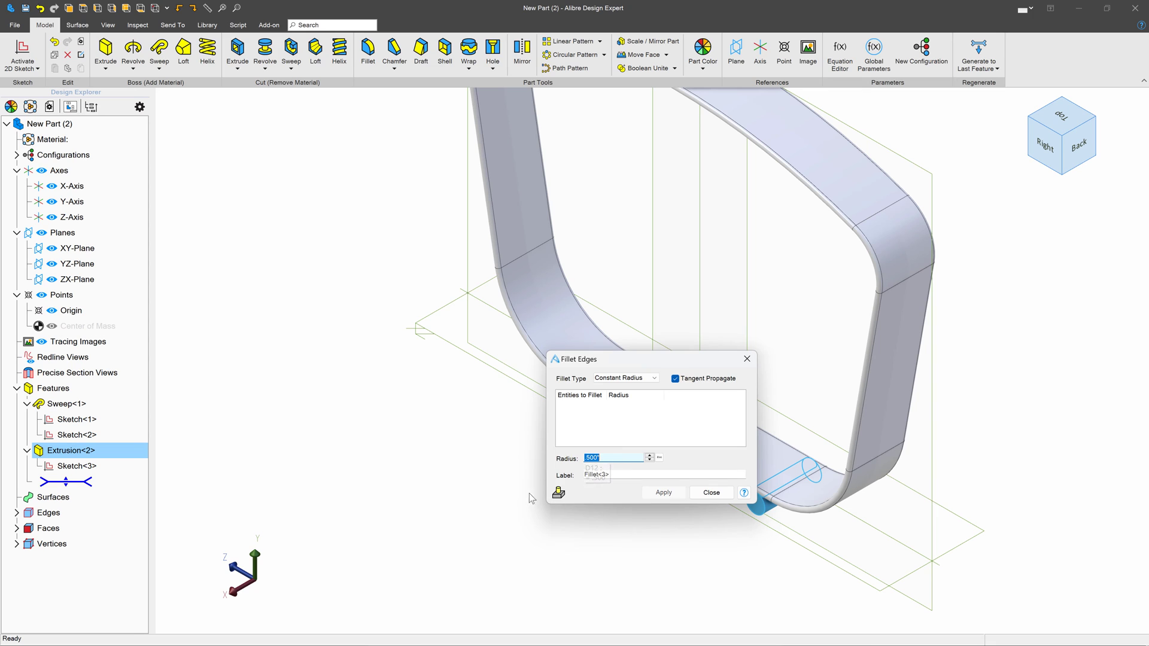
pyautogui.moveTo(527, 492); pyautogui.dragTo(511, 480, button='middle')
pyautogui.scroll(4, 560, 561)
pyautogui.scroll(1, 575, 556)
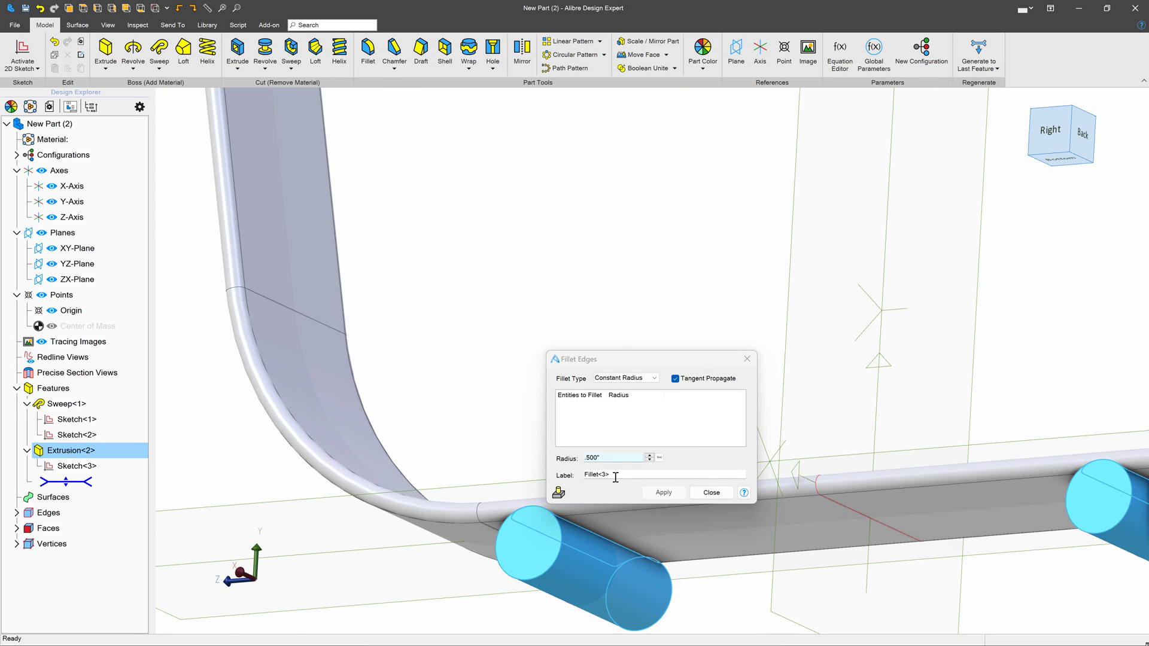
pyautogui.click(610, 458)
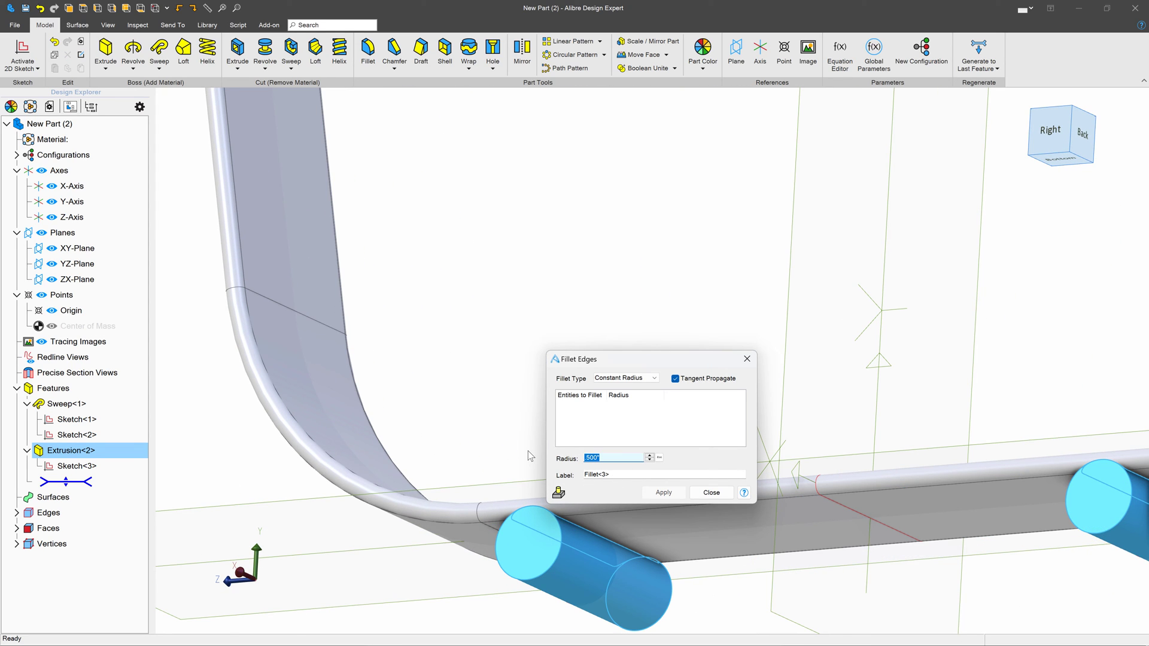
pyautogui.write('.2')
pyautogui.click(636, 433)
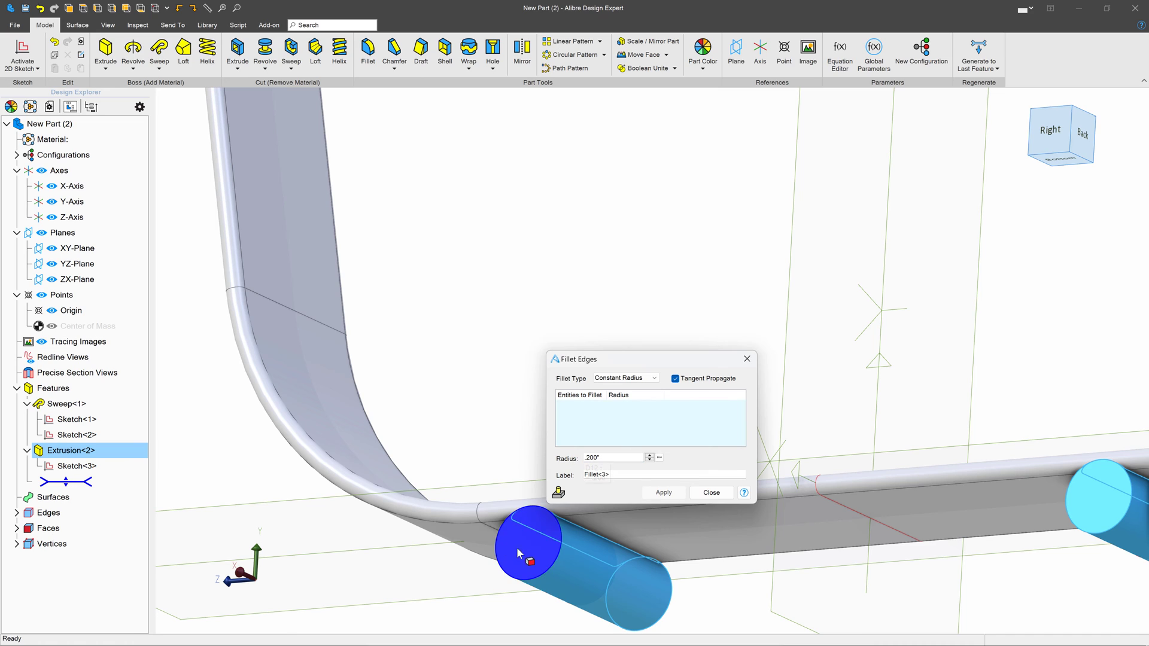
pyautogui.click(587, 529)
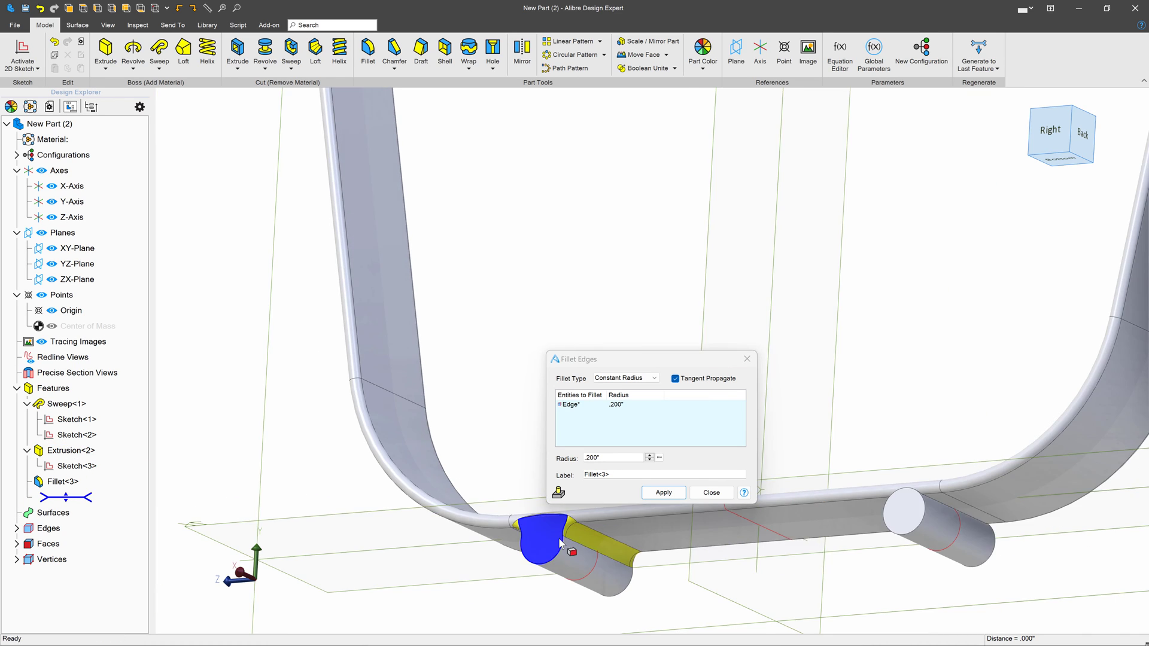
# Include the matching edge between the right cylinder and the frame in the 0.2 inch fillet and apply it.
pyautogui.scroll(-3, 560, 544)
pyautogui.scroll(8, 803, 525)
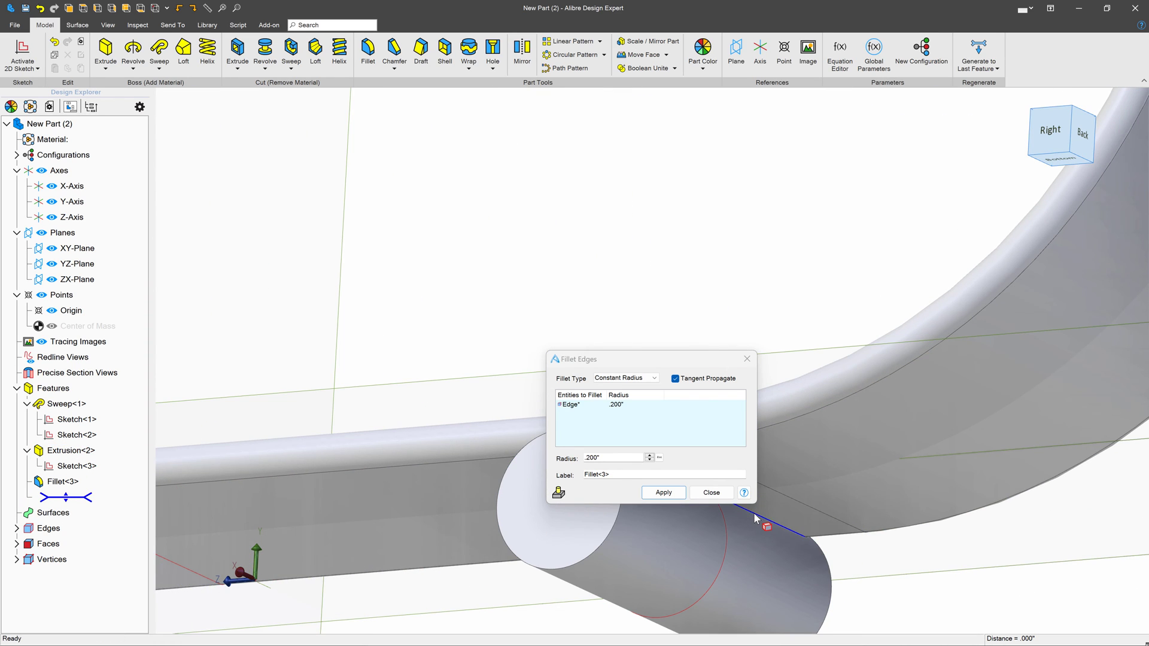
pyautogui.click(755, 519)
pyautogui.scroll(-5, 761, 523)
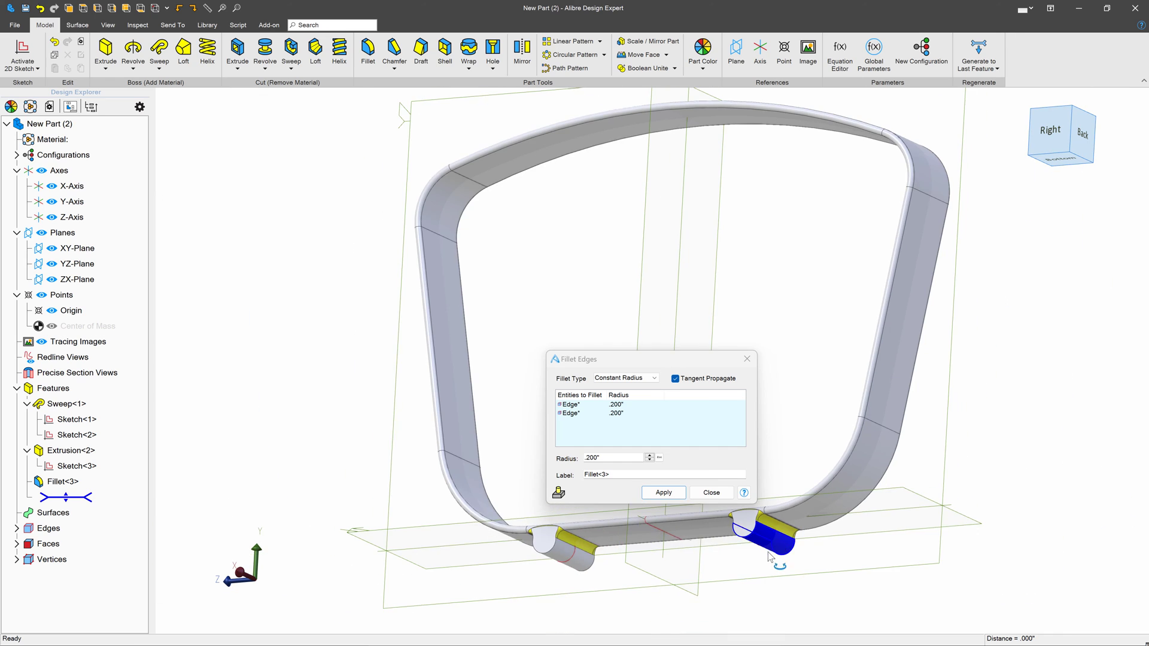
pyautogui.moveTo(768, 553); pyautogui.dragTo(704, 548, button='middle')
pyautogui.click(663, 492)
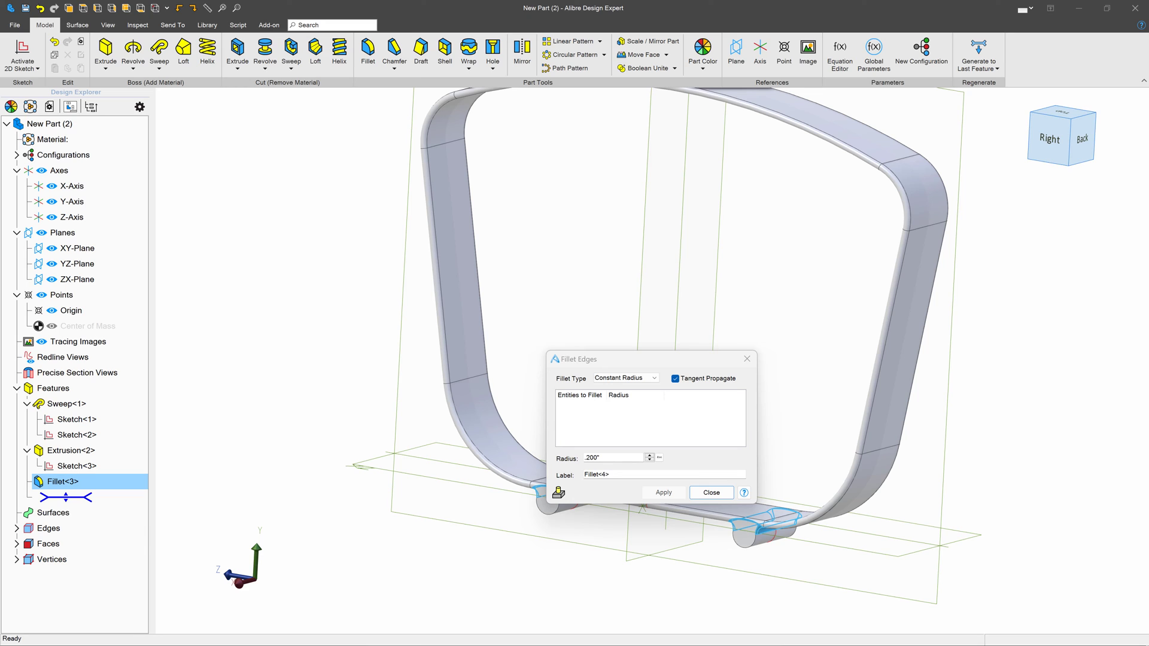
pyautogui.click(711, 494)
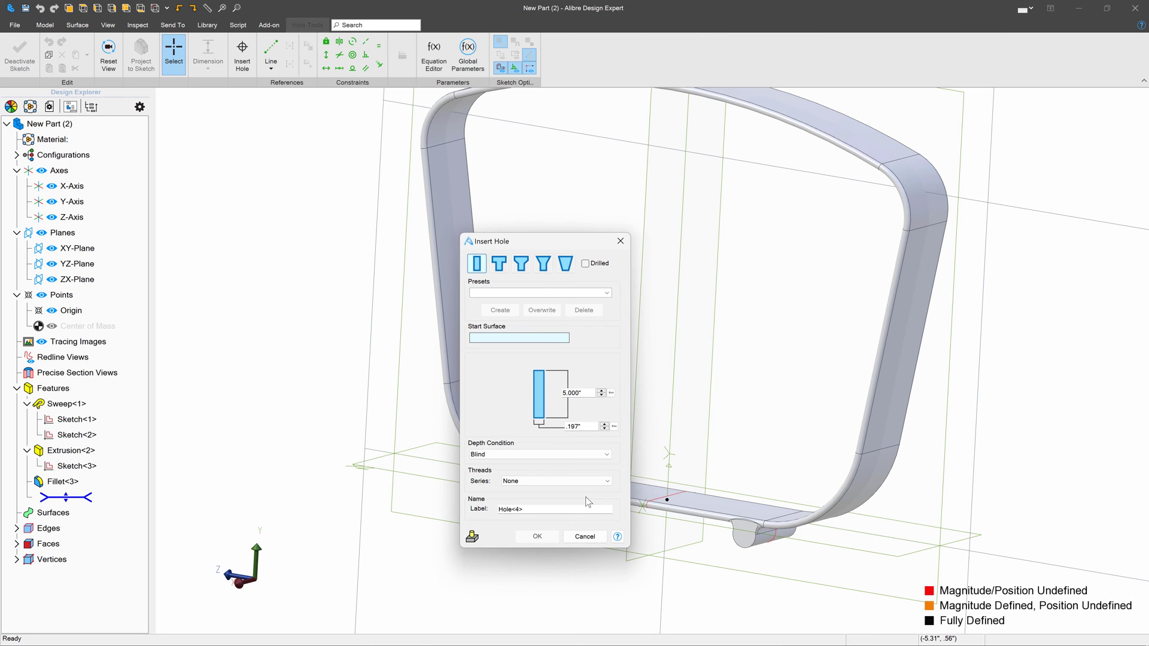
# Set the left cylinder's end face as the hole start surface and place a hole on each of the two cylinders.
pyautogui.moveTo(516, 238); pyautogui.dragTo(1005, 190)
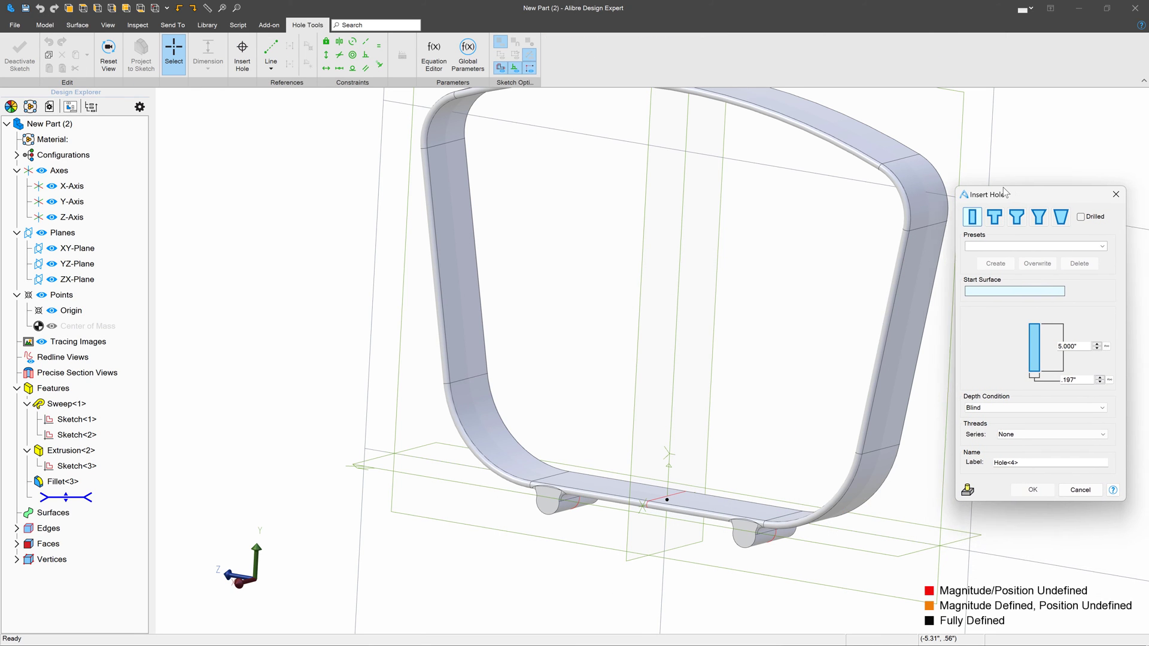
pyautogui.scroll(5, 656, 547)
pyautogui.click(378, 436)
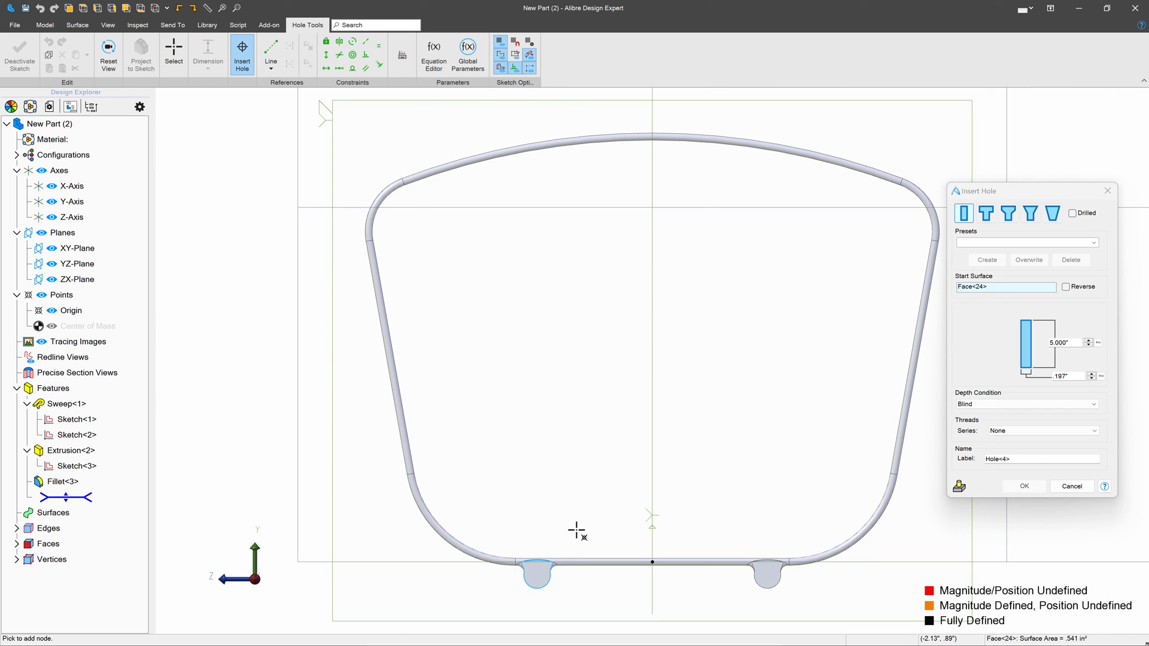
pyautogui.click(536, 577)
pyautogui.click(768, 574)
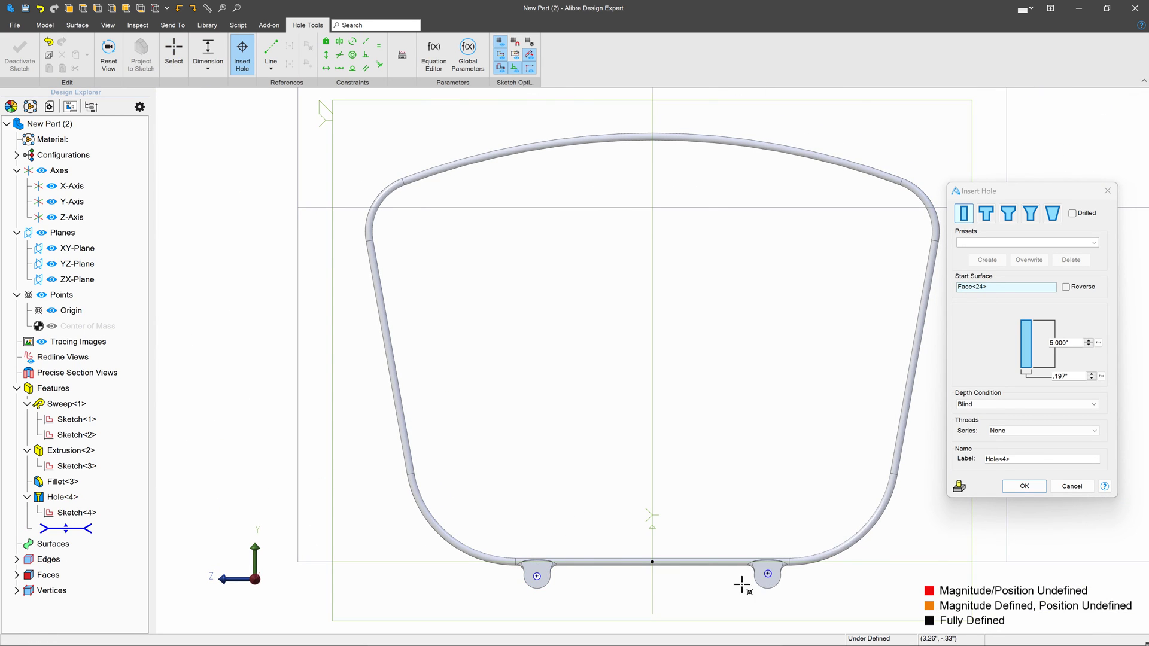
# Constrain each hole to be concentric with the rounded edge of its cylinder.
pyautogui.scroll(4, 638, 618)
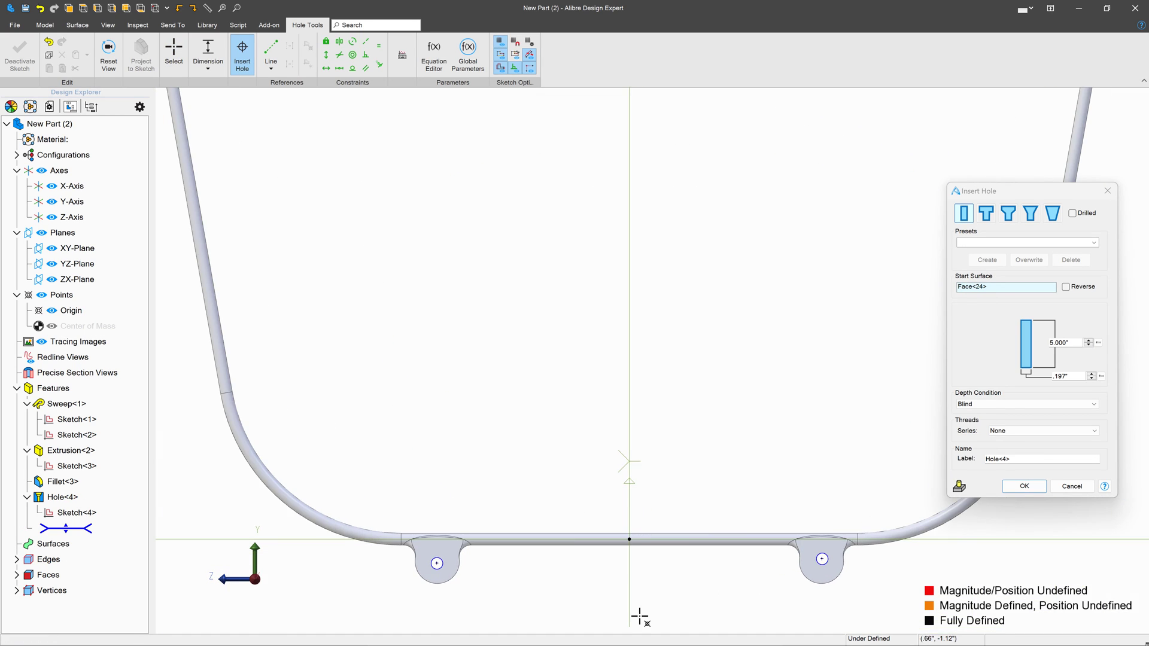
pyautogui.click(352, 55)
pyautogui.click(339, 536)
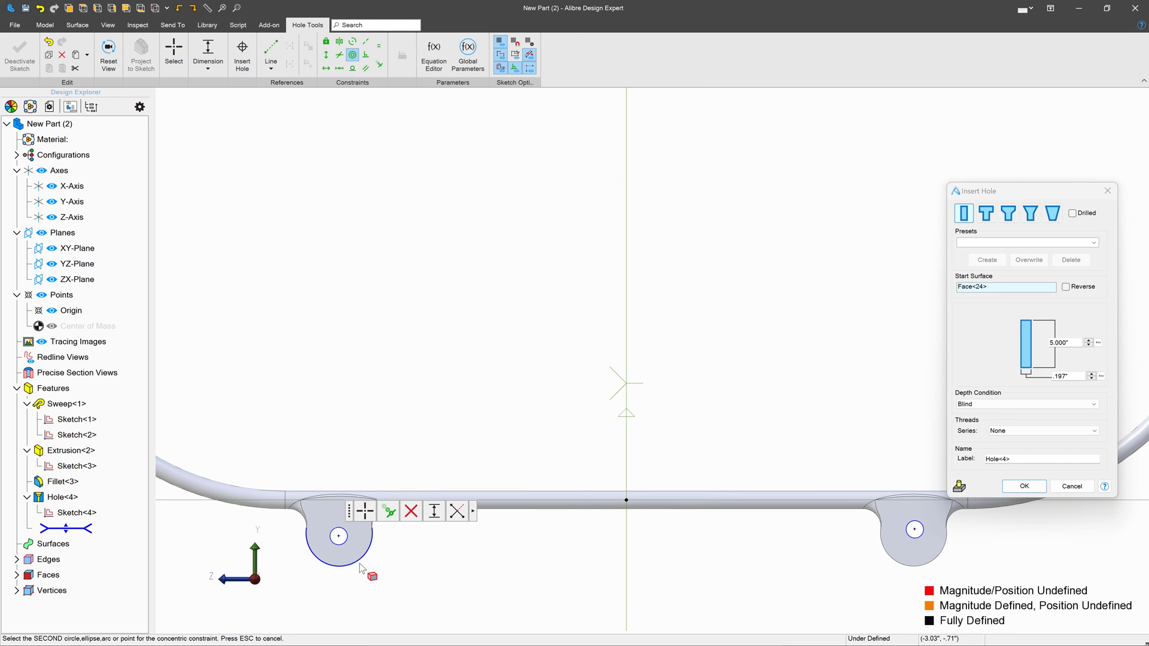
pyautogui.click(354, 566)
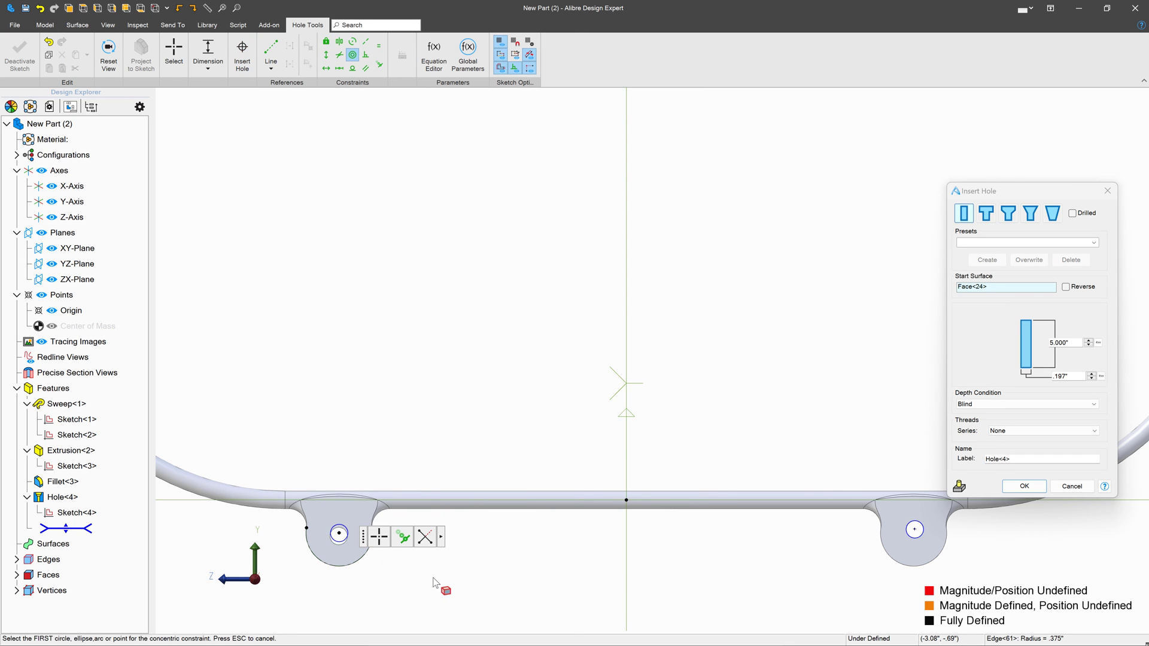
pyautogui.click(914, 530)
pyautogui.click(896, 562)
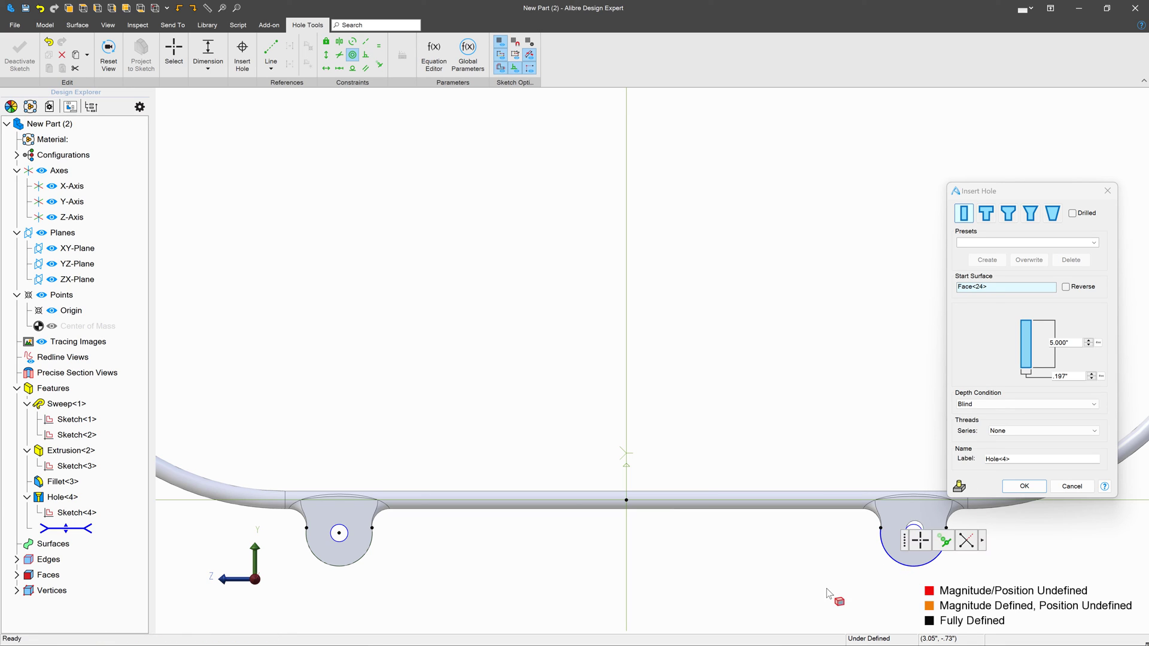
# Create the holes as counterbores with a 0.4 inch counterbore diameter, 0.25 inch counterbore depth and 0.26 inch hole diameter.
pyautogui.click(986, 215)
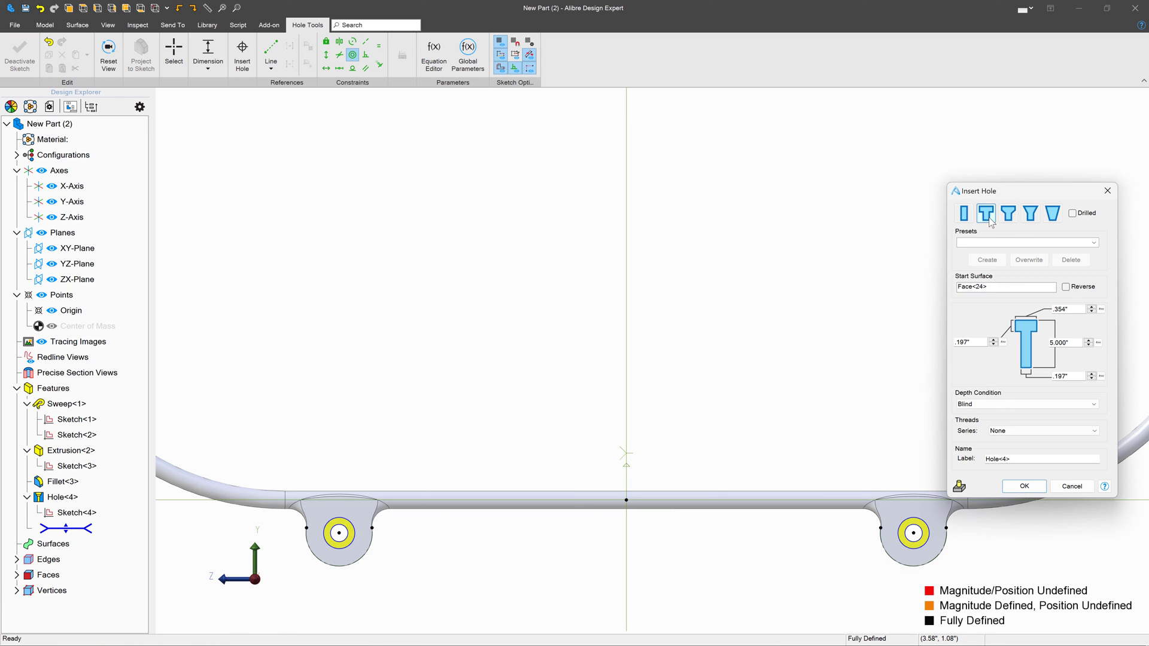
pyautogui.doubleClick(1074, 309)
pyautogui.write('.4')
pyautogui.press('Tab')
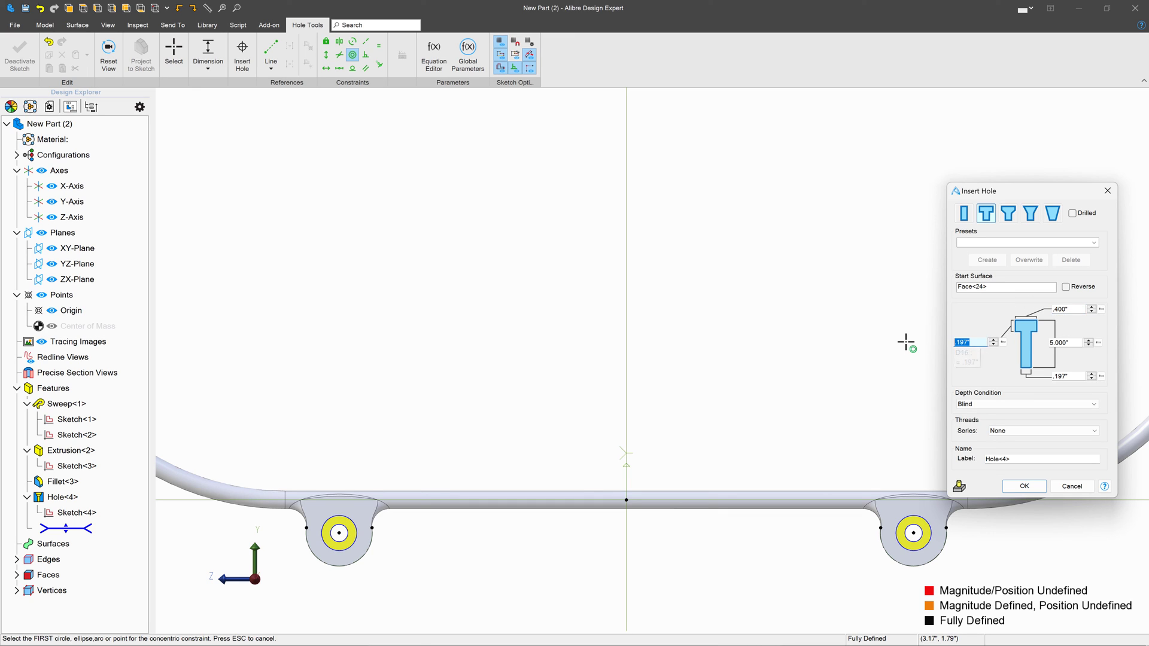
pyautogui.write('.25')
pyautogui.click(1059, 376)
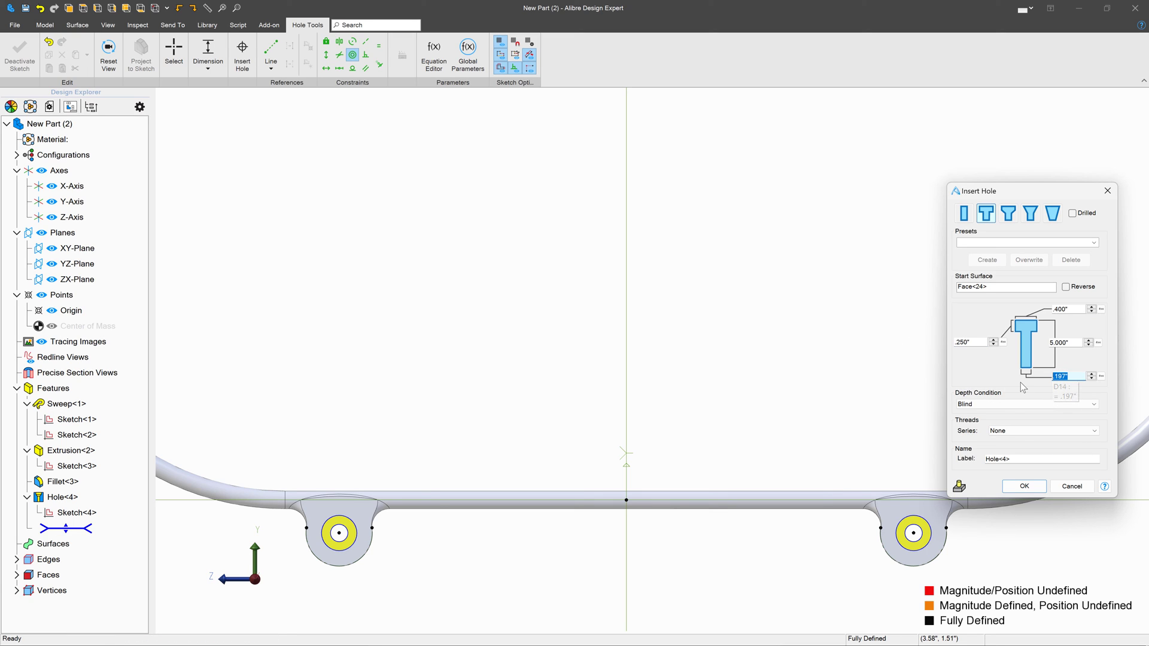
pyautogui.write('.26')
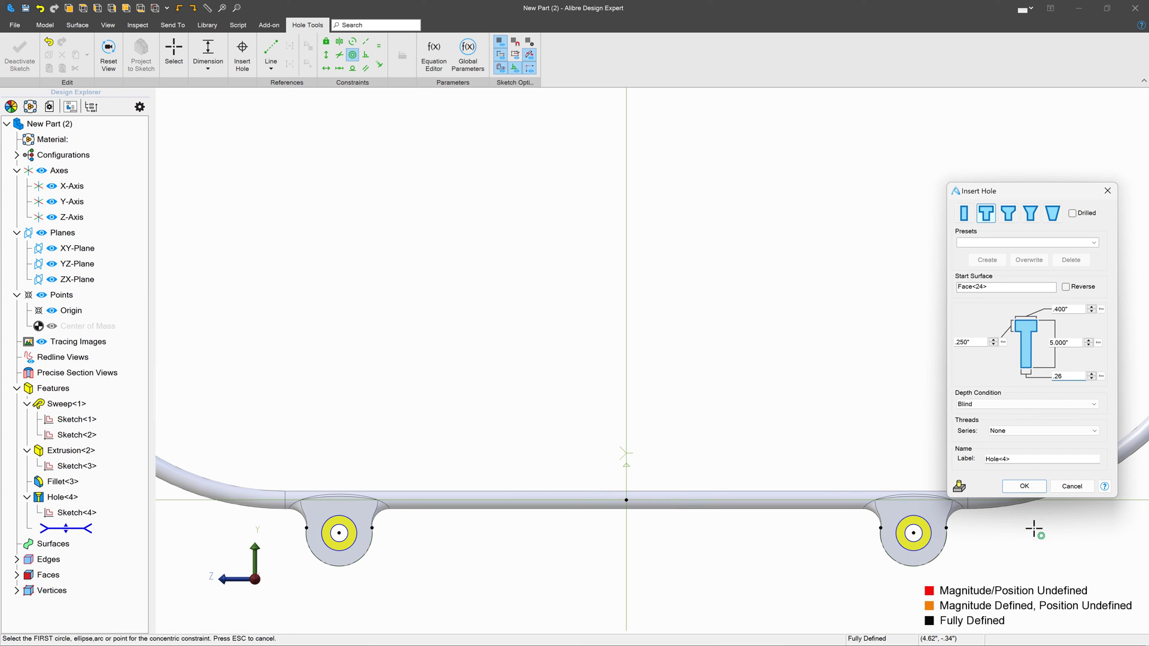
pyautogui.click(1027, 487)
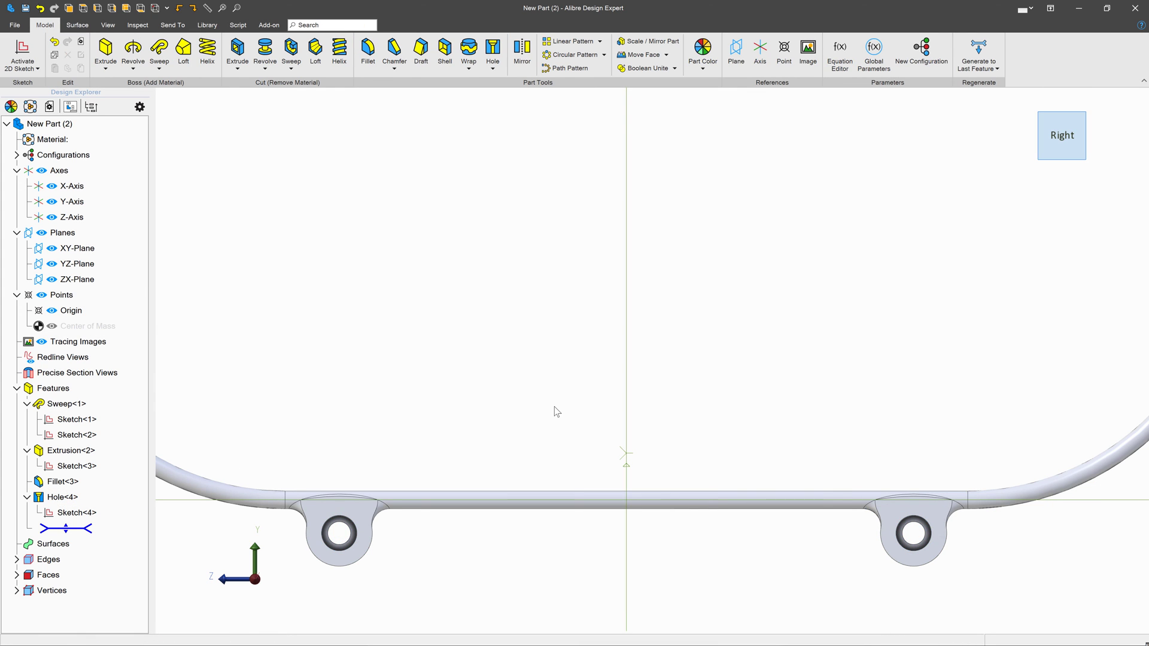
# Change the part color to dark grey with red, green and blue values of 44.
pyautogui.moveTo(554, 408); pyautogui.dragTo(589, 389, button='middle')
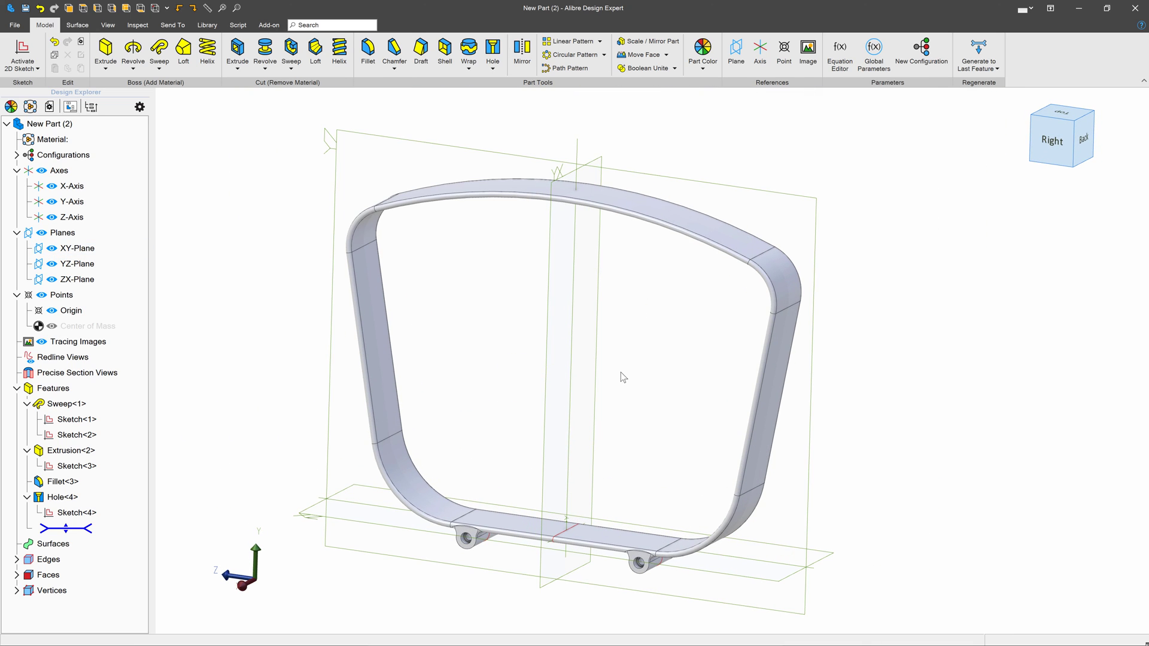
pyautogui.click(703, 66)
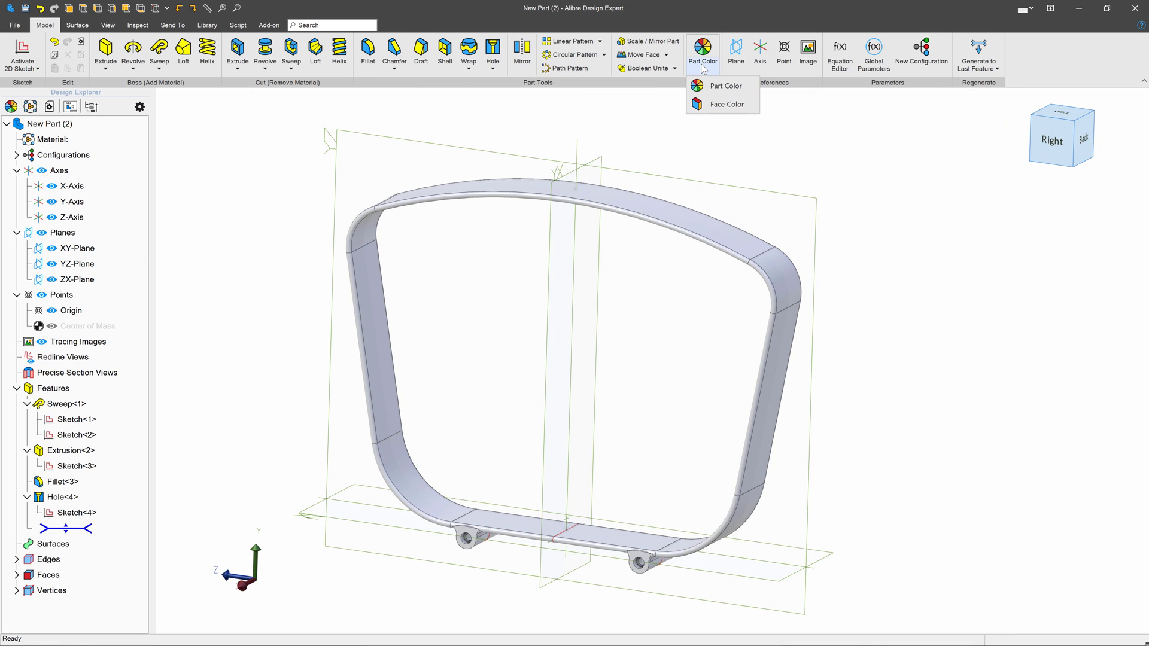
pyautogui.click(715, 87)
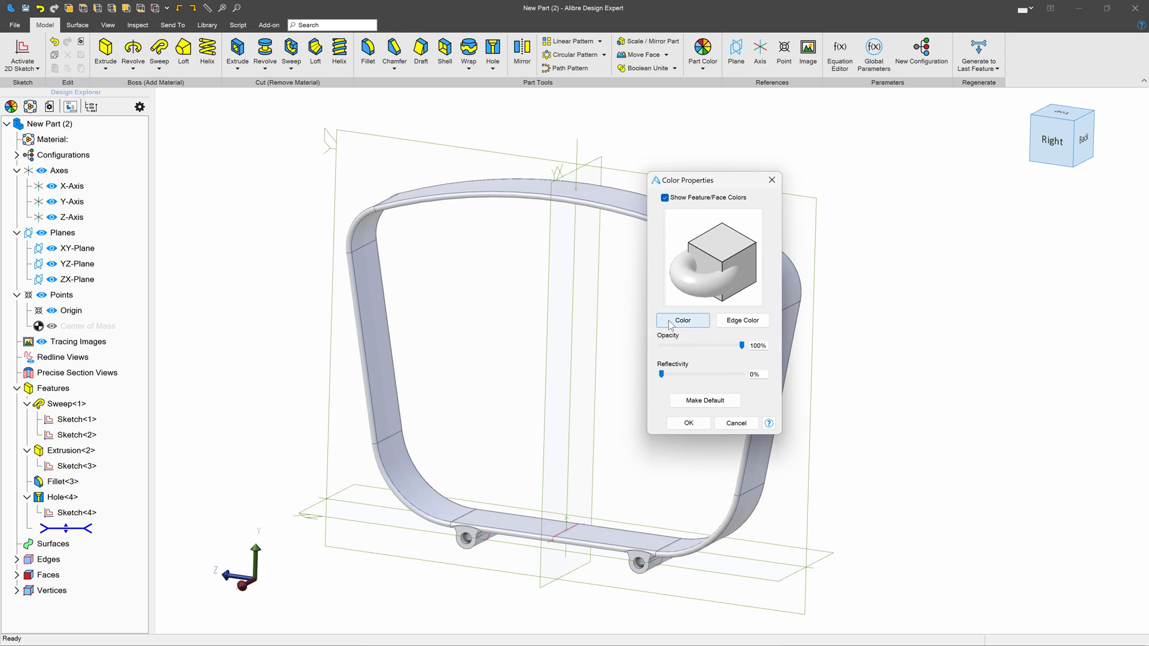
pyautogui.click(673, 321)
pyautogui.moveTo(705, 251); pyautogui.dragTo(708, 266)
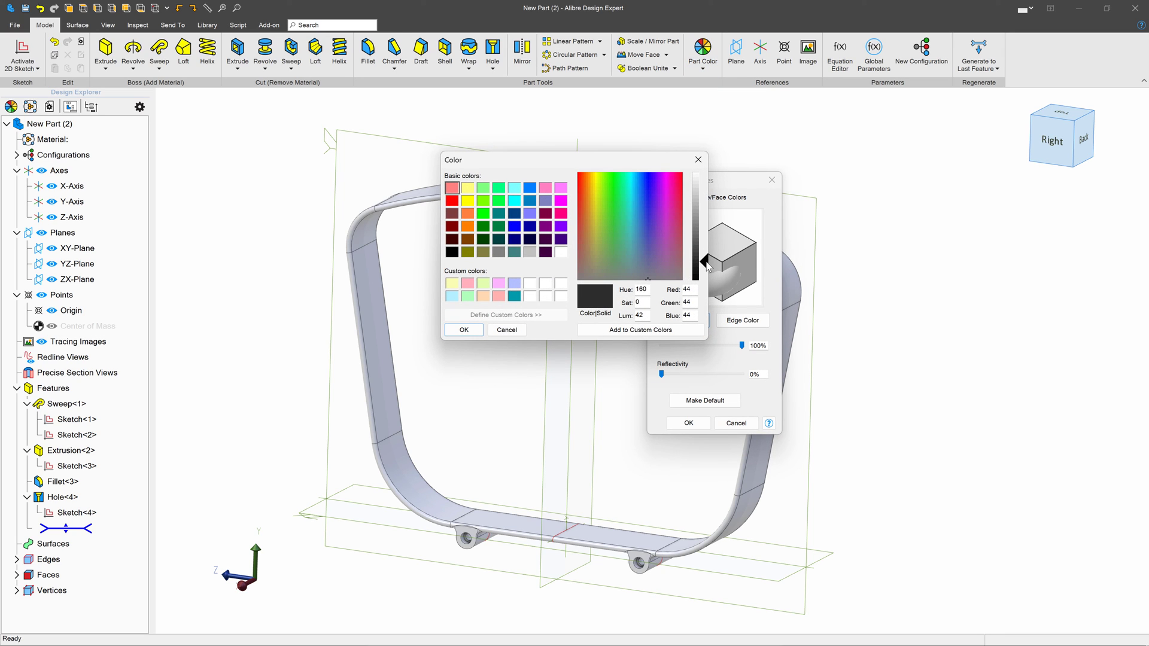
pyautogui.click(460, 330)
pyautogui.click(674, 421)
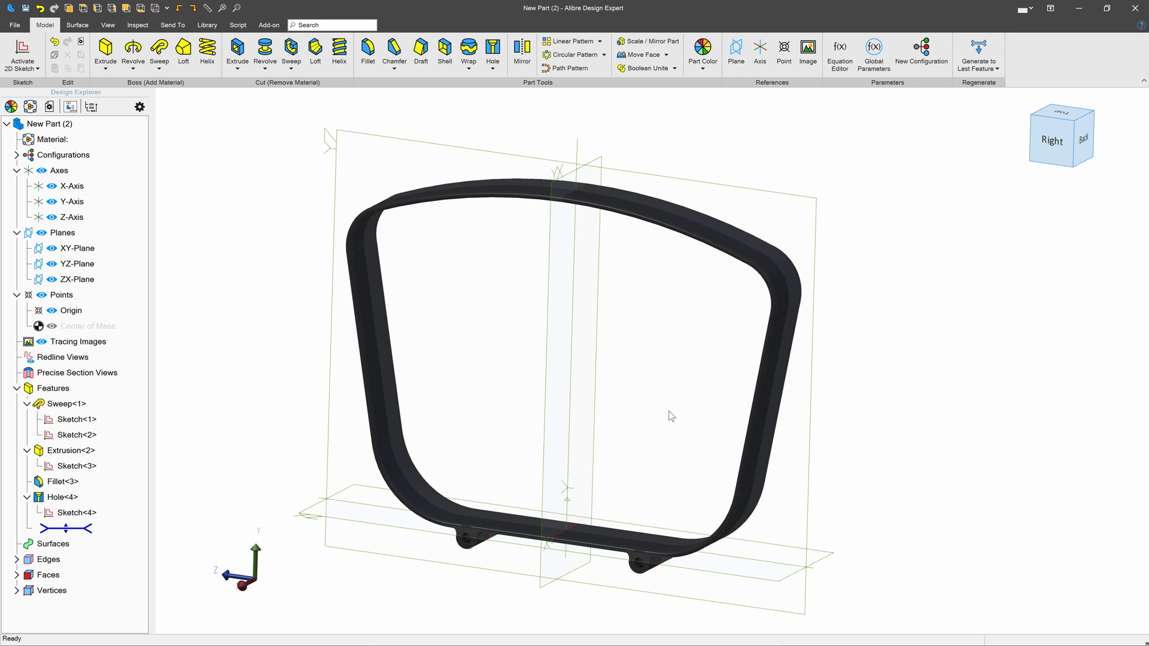